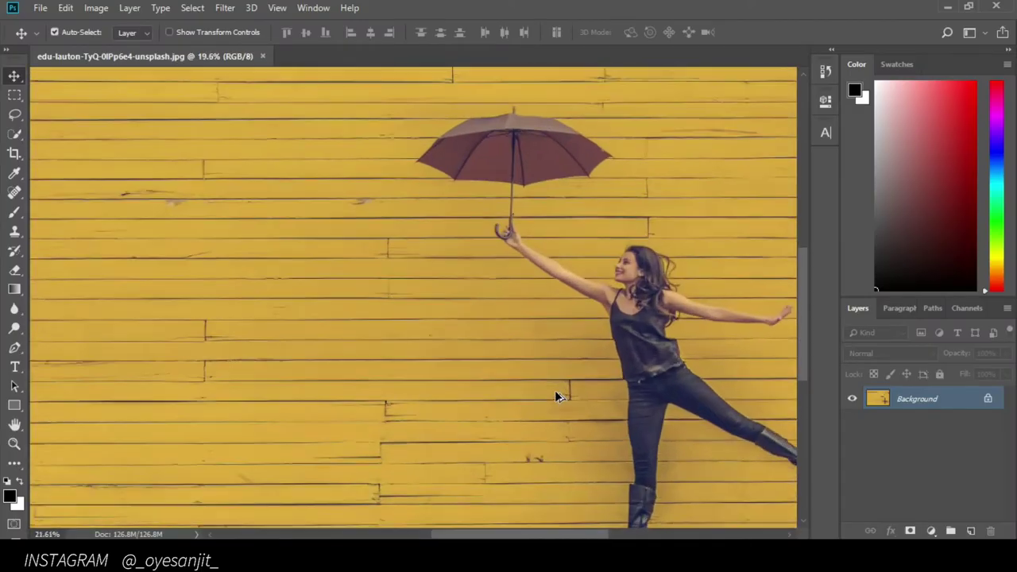
Zoom in toward the woman's legs in the edu-lauton photo.
scroll(554, 390, "up", 2)
Zoom in on the boot and begin a Pen path with anchors along the heel.
left_click_drag(606, 356, 413, 236)
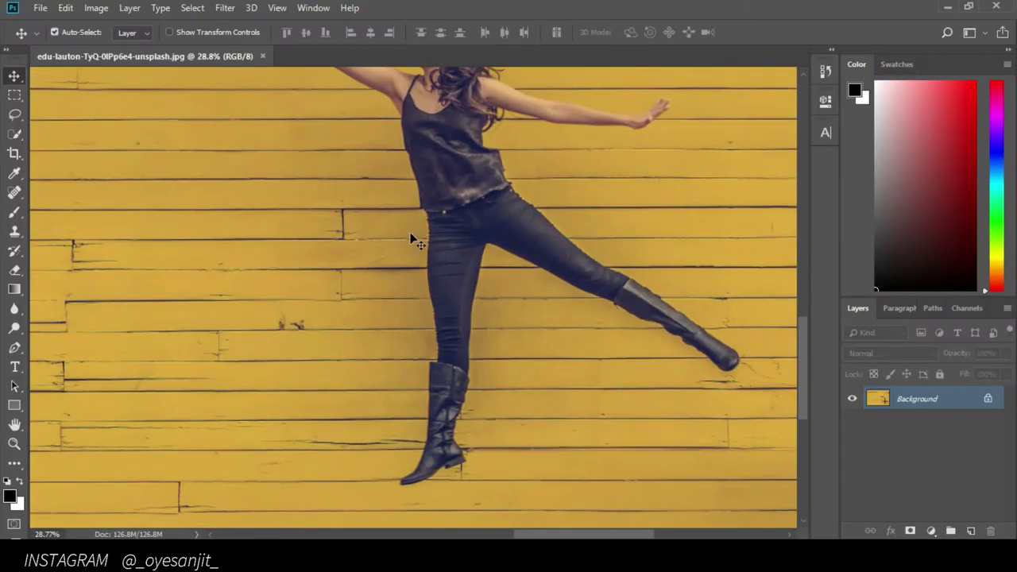
scroll(488, 433, "up", 3)
scroll(485, 437, "up", 3)
scroll(479, 441, "up", 2)
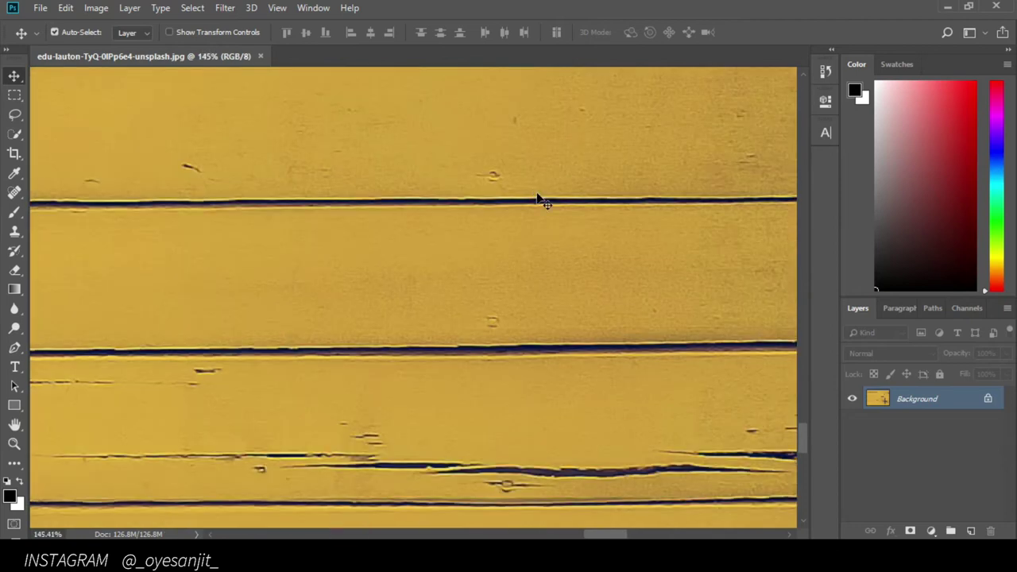
scroll(613, 469, "right", 2)
scroll(613, 470, "right", 3)
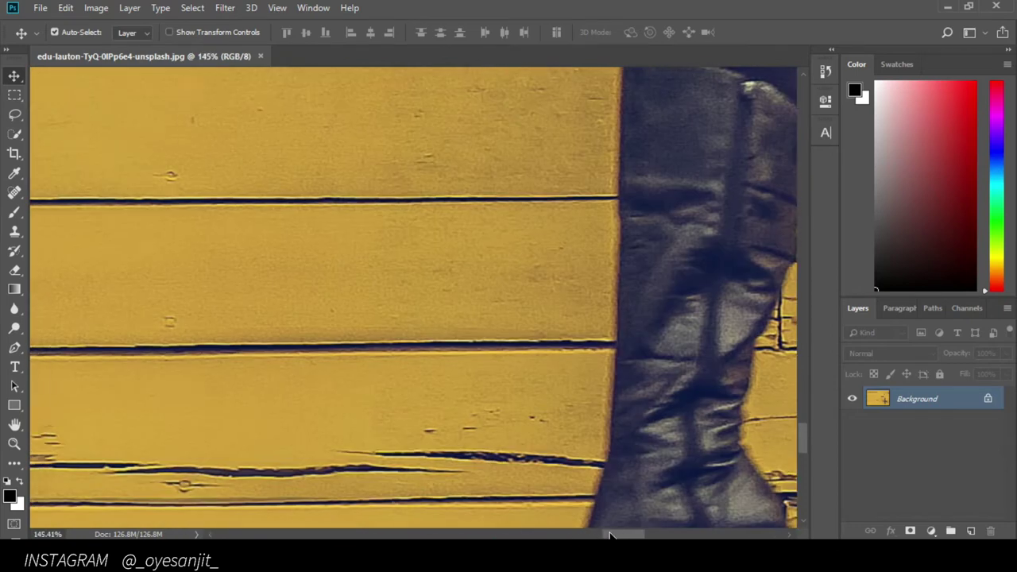
scroll(613, 469, "right", 3)
scroll(614, 470, "down", 3)
scroll(623, 401, "up", 2)
scroll(572, 352, "up", 2)
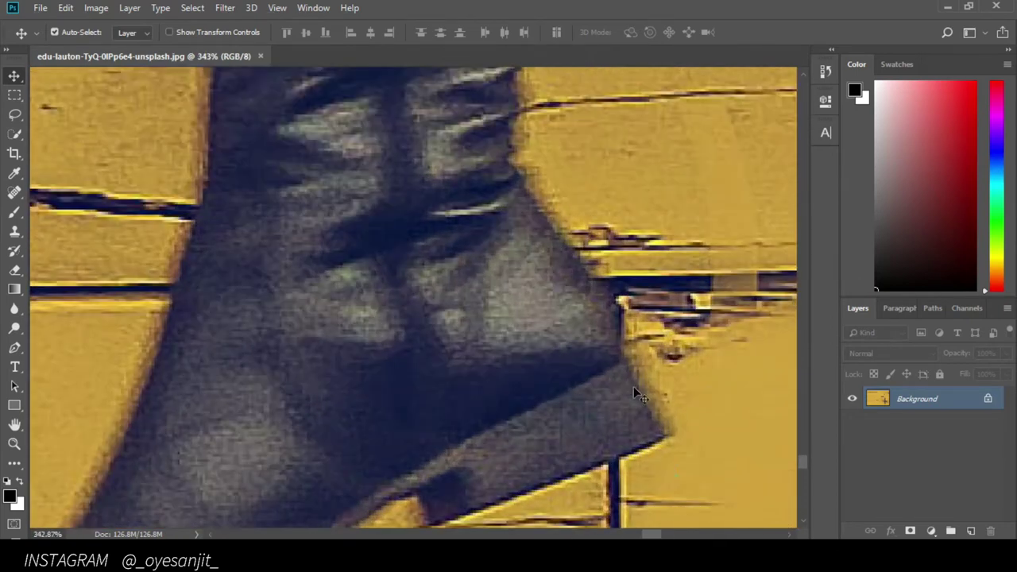
scroll(578, 306, "up", 2)
key("p")
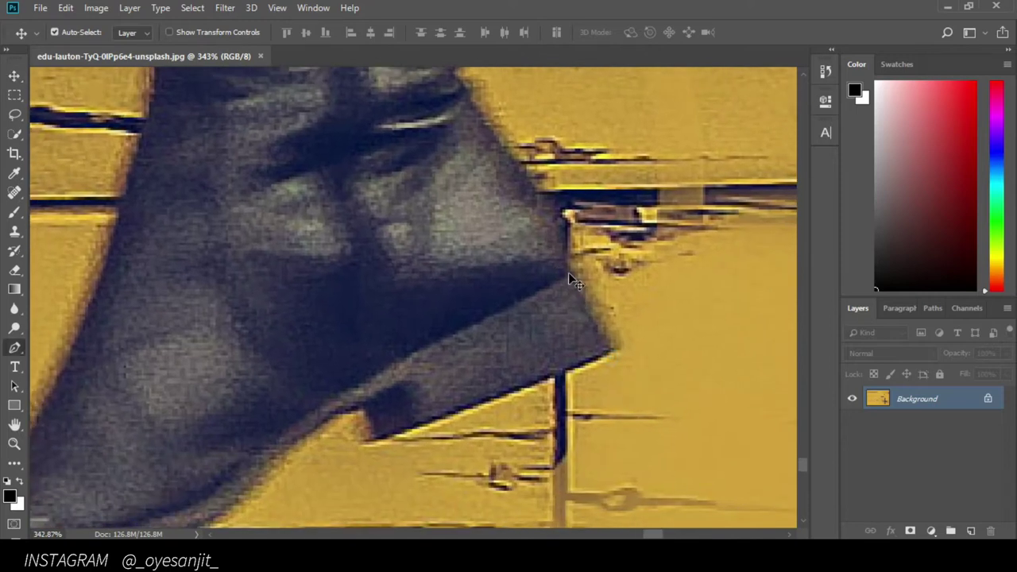
left_click(570, 276)
left_click(610, 348)
left_click_drag(520, 393, 575, 345)
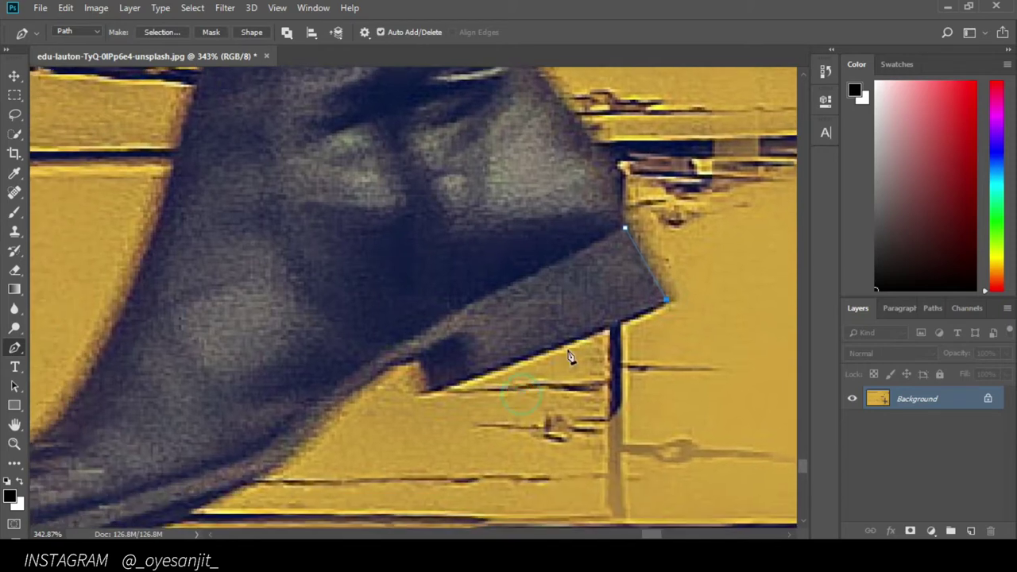
Continue the path around the heel's inner corner and down the boot sole.
mouse_move(429, 391)
left_mouse_down()
mouse_move(385, 413)
mouse_move(382, 404)
left_mouse_up()
left_click(429, 391, "alt")
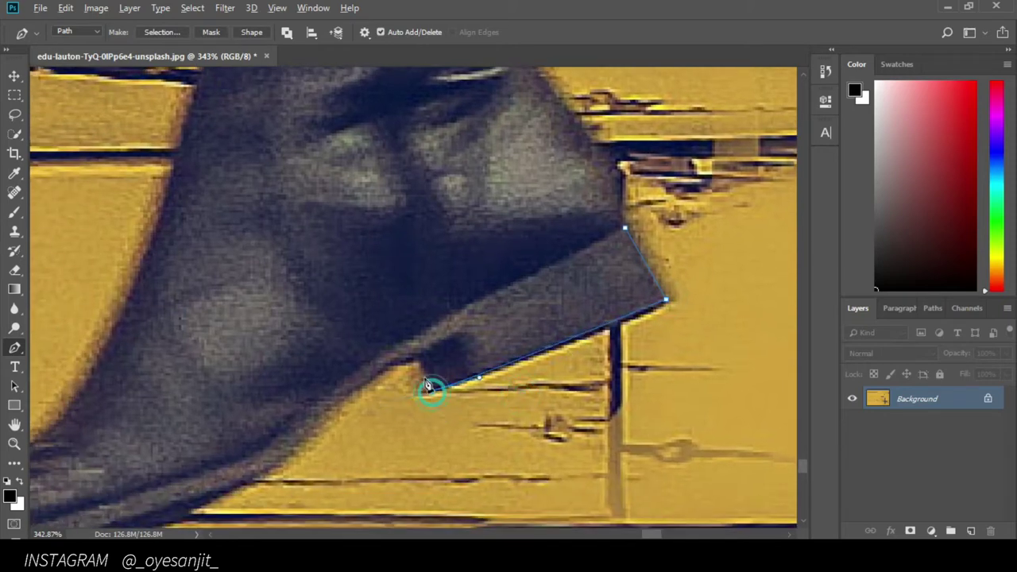
left_click(417, 359)
left_click_drag(379, 403, 482, 282)
left_click(433, 287)
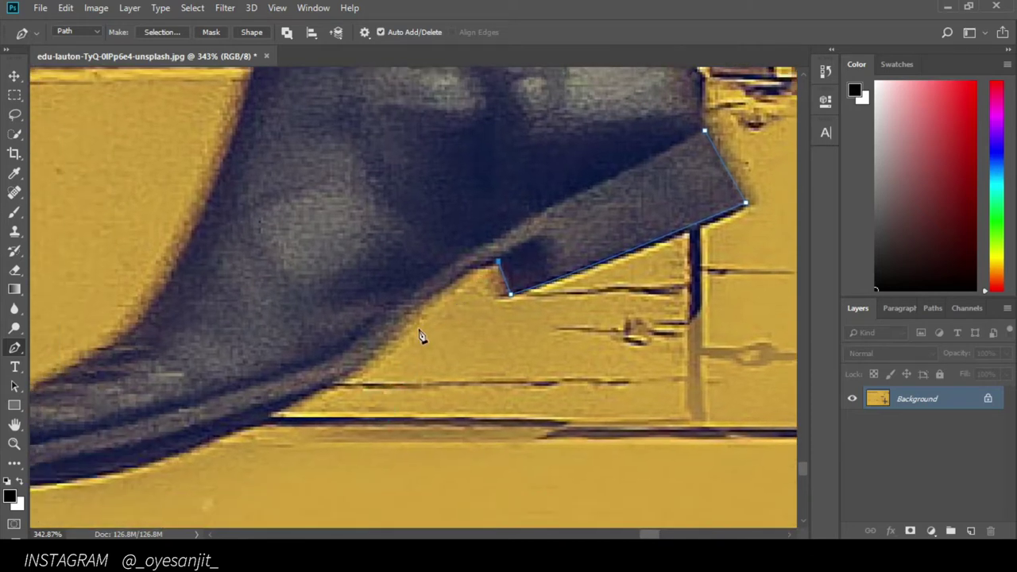
left_click(380, 340)
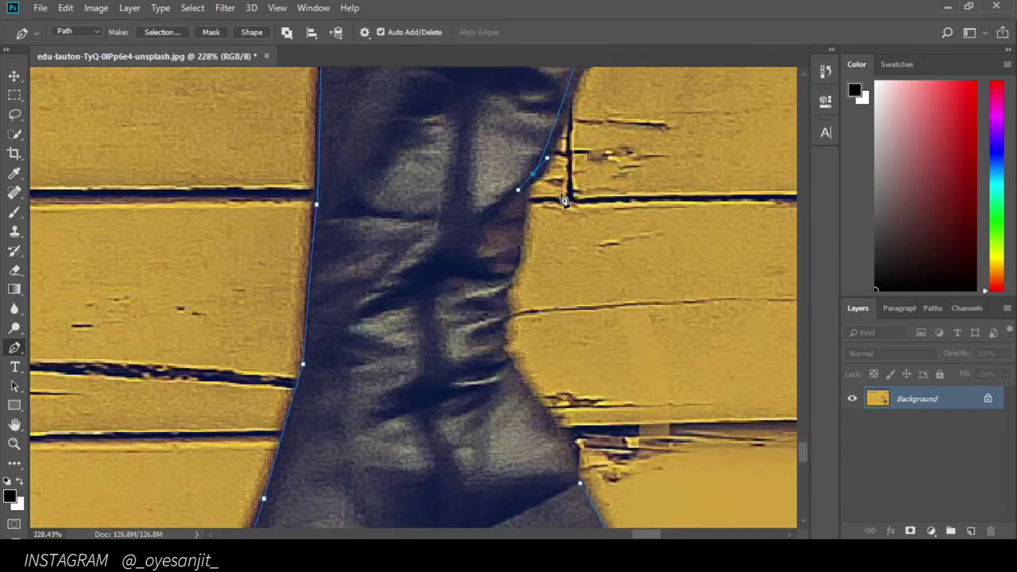
left_click_drag(608, 385, 520, 215)
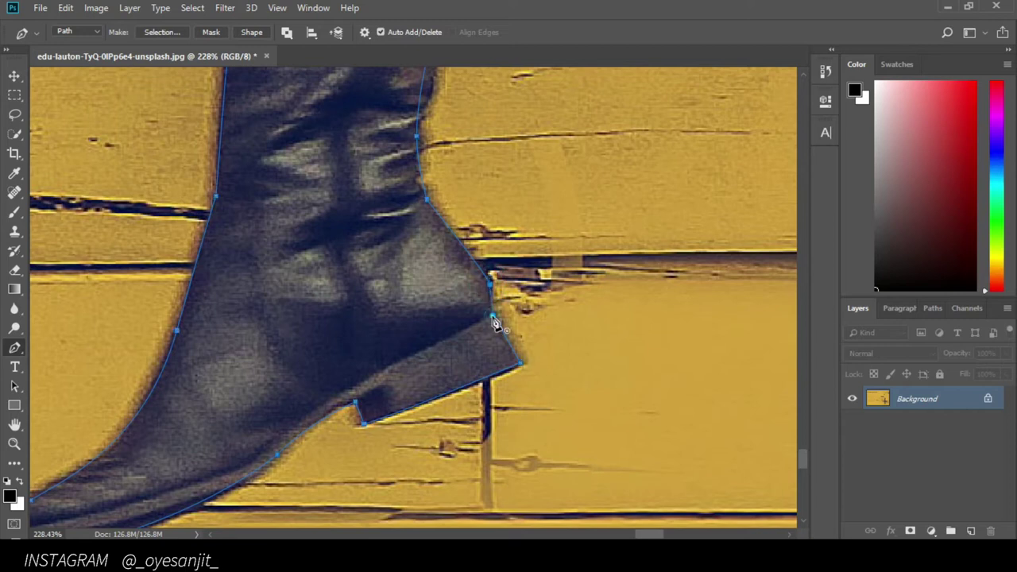
scroll(495, 318, "down", 3)
scroll(548, 290, "down", 4)
scroll(537, 352, "down", 3)
scroll(548, 349, "down", 1)
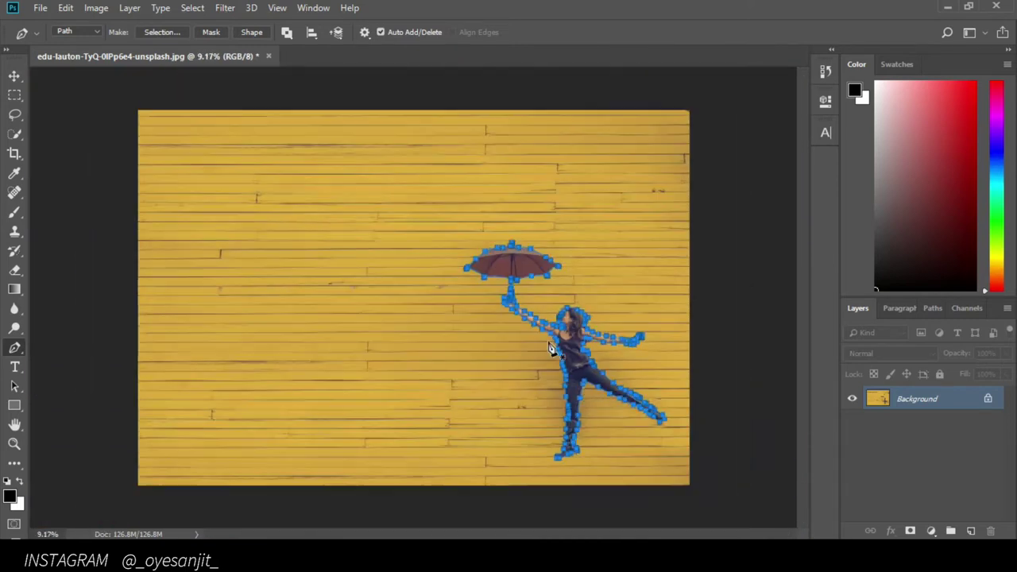
scroll(548, 349, "up", 3)
Turn the finished path into a selection and add a layer mask hiding the yellow wall.
scroll(556, 333, "up", 1)
right_click(596, 57)
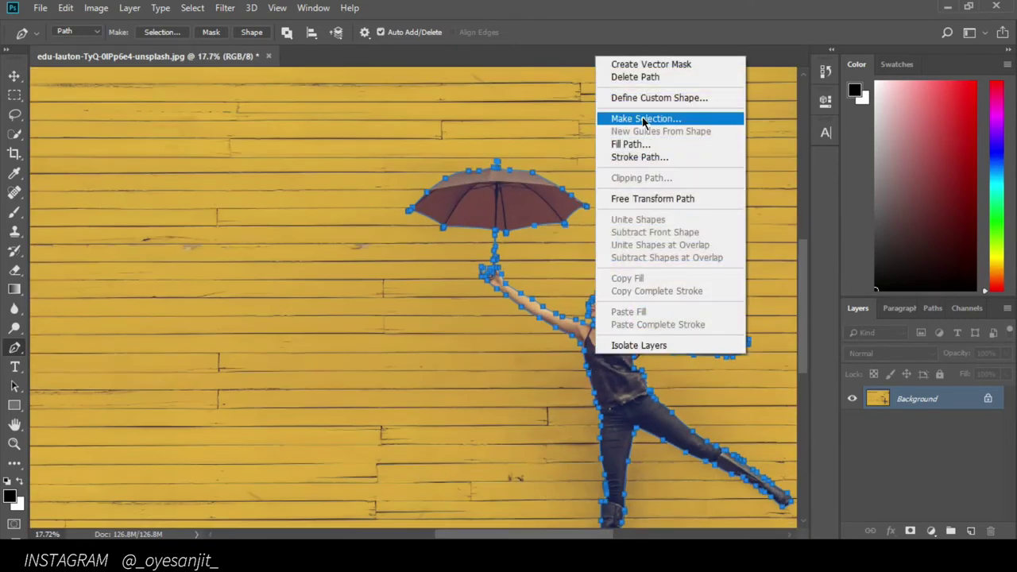
left_click(645, 119)
left_click(589, 140)
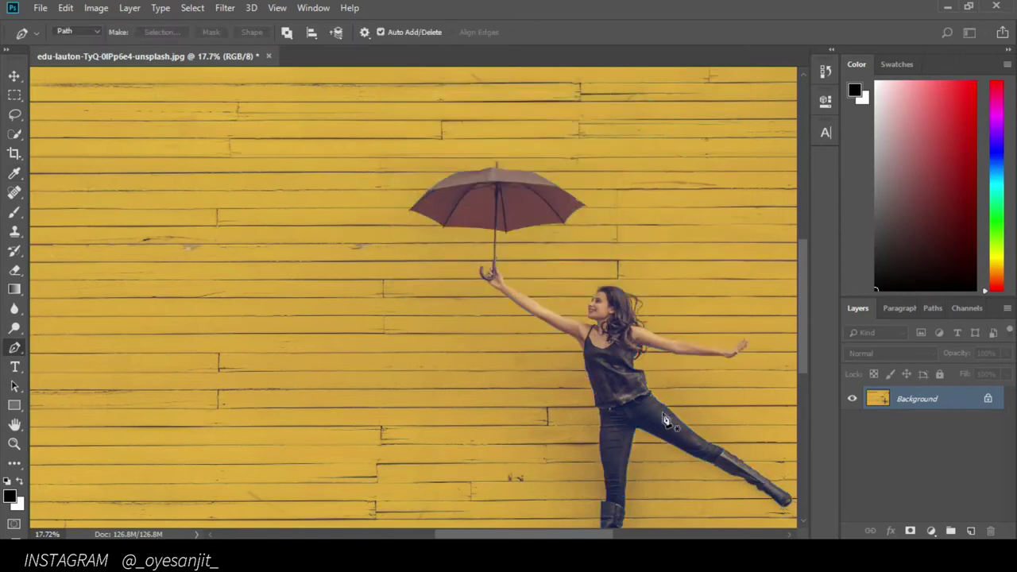
left_click(911, 531)
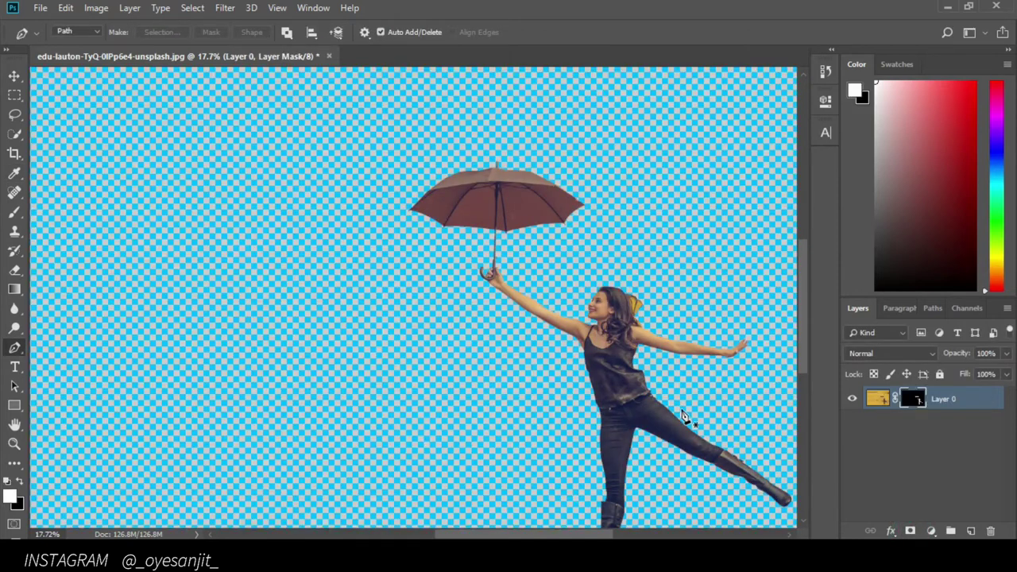
Move the masked woman and umbrella toward the centre of the canvas.
scroll(679, 413, "down", 1)
scroll(675, 409, "down", 2)
scroll(660, 417, "up", 3)
scroll(639, 425, "down", 2)
scroll(640, 425, "down", 1)
scroll(639, 425, "up", 1)
scroll(637, 425, "down", 1)
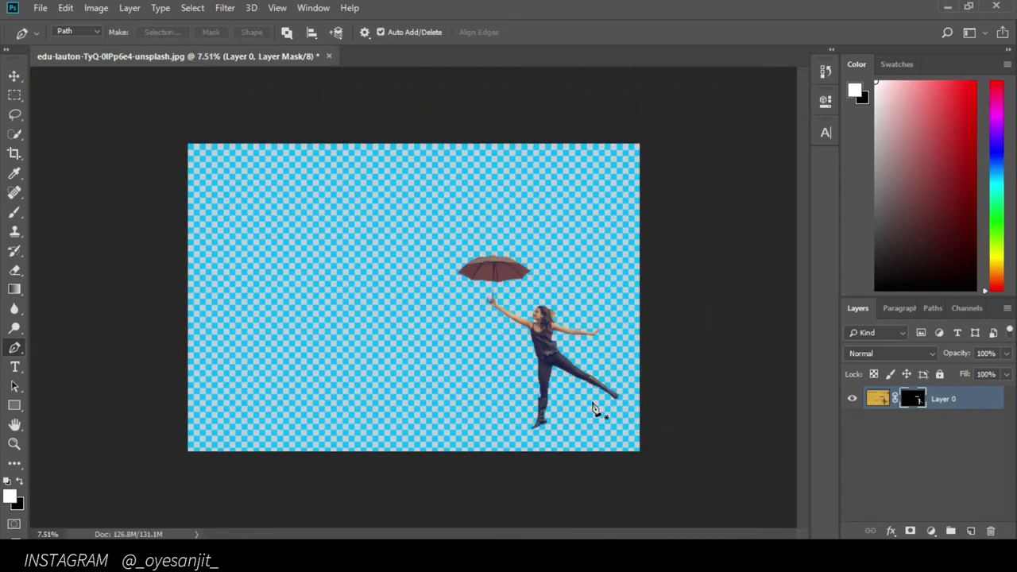
key("v")
left_click_drag(548, 363, 427, 329)
Open the stormy sunset sky photo.
scroll(435, 357, "down", 1)
scroll(435, 357, "down", 1)
scroll(433, 350, "up", 1)
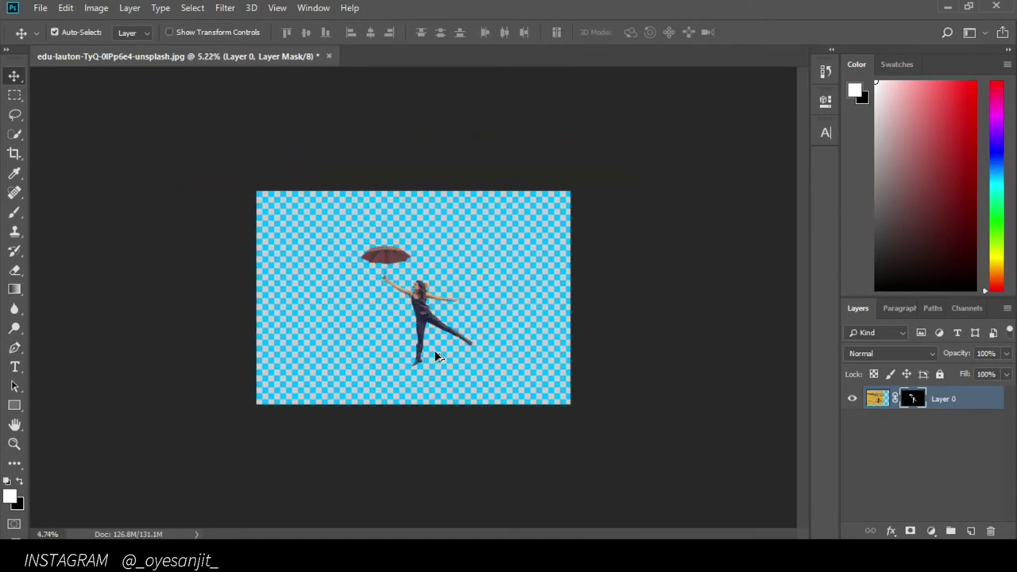
scroll(434, 349, "up", 2)
scroll(433, 348, "down", 3)
scroll(435, 348, "up", 1)
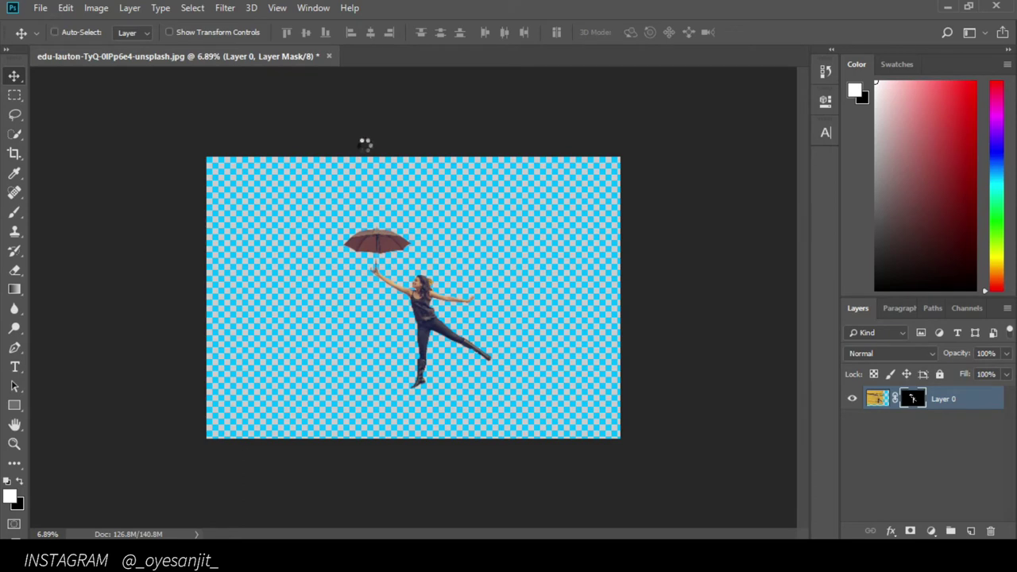
key("ctrl+k")
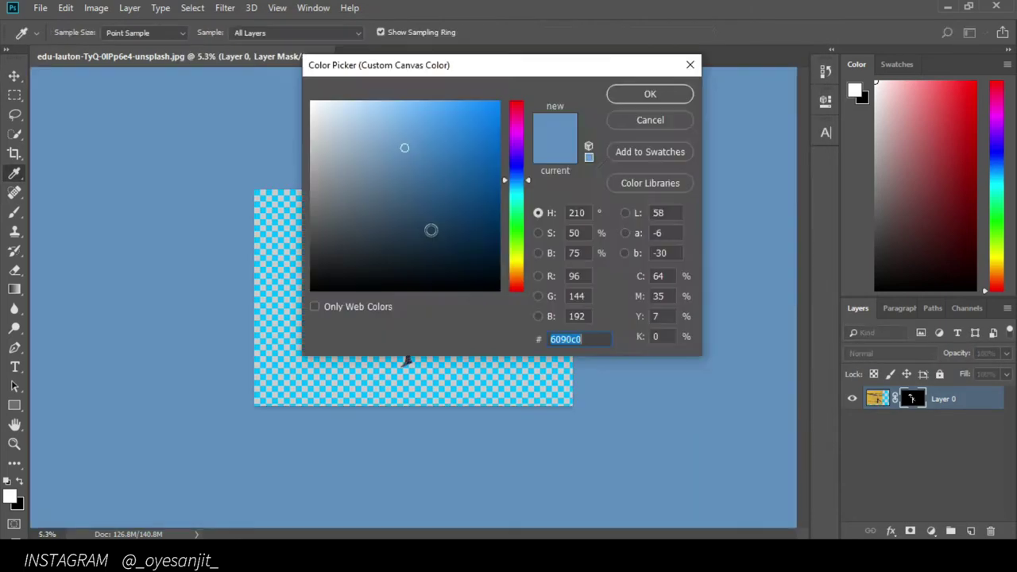
scroll(477, 310, "up", 1)
scroll(450, 321, "up", 3)
scroll(413, 365, "down", 1)
scroll(421, 361, "down", 2)
scroll(421, 361, "down", 1)
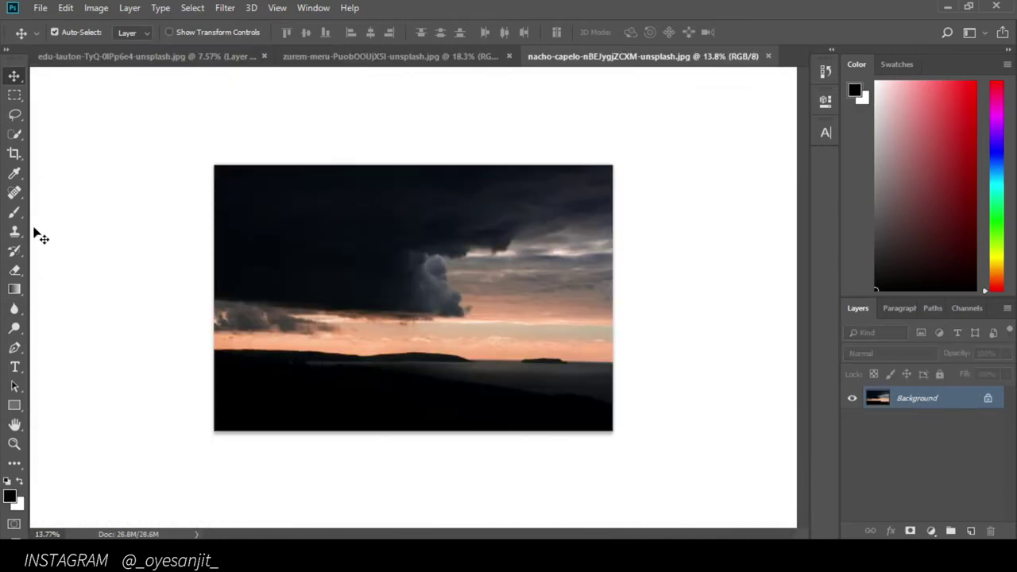
Crop the storm photo to a 1:1 square, after briefly trying the 4:5 ratio.
left_click(15, 154)
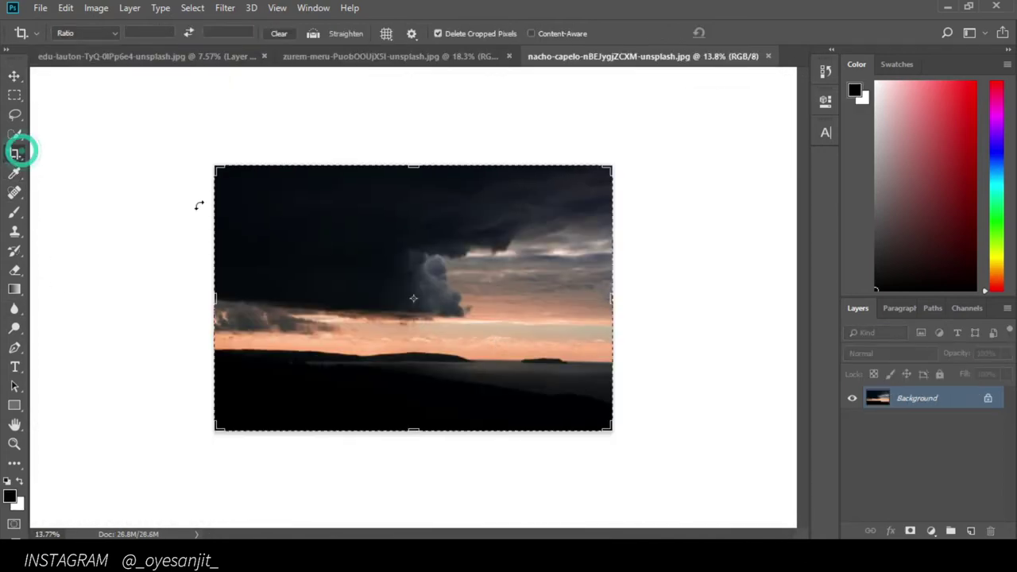
left_click(102, 33)
left_click(83, 102)
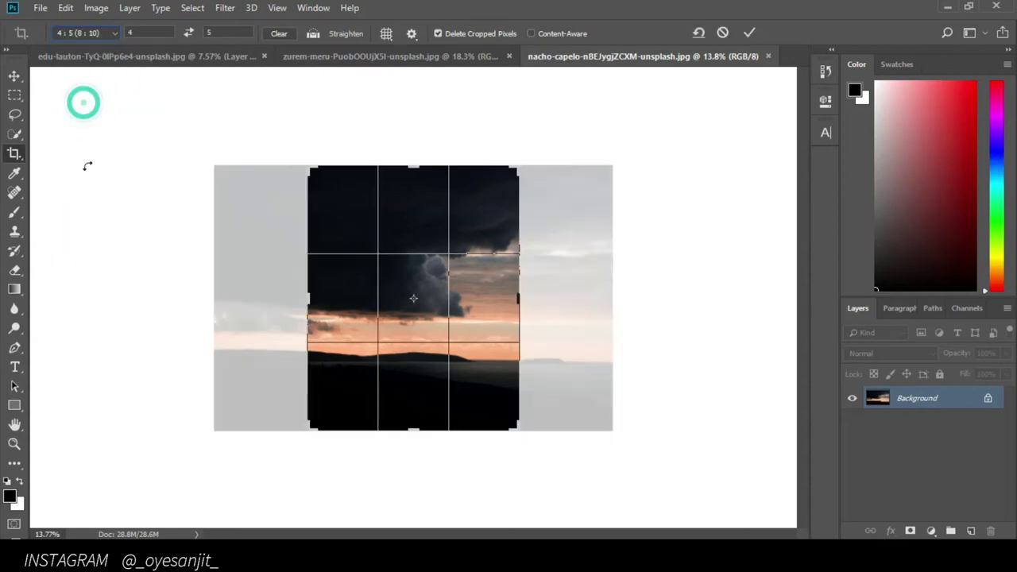
left_click(87, 35)
left_click(71, 90)
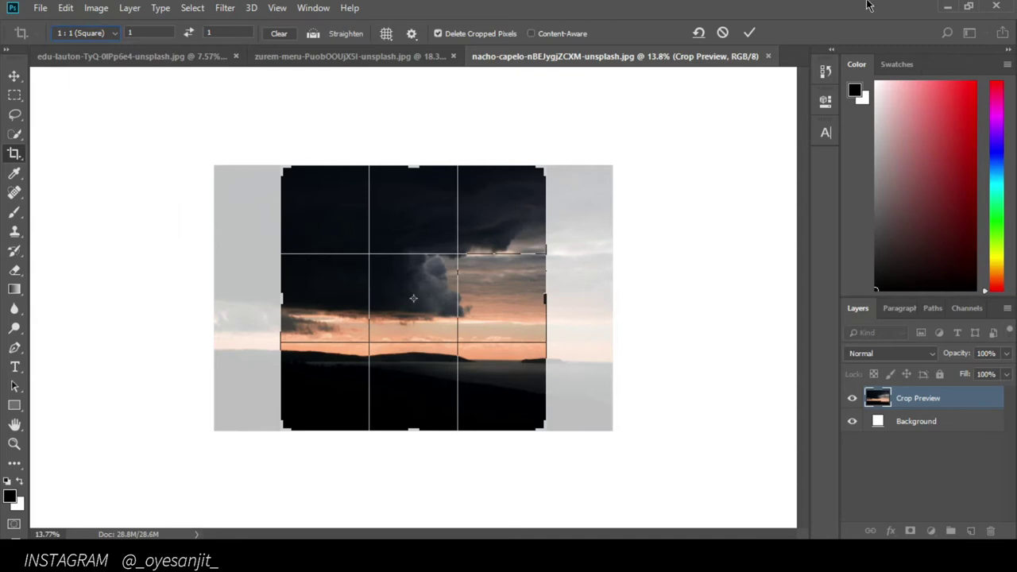
left_click(749, 33)
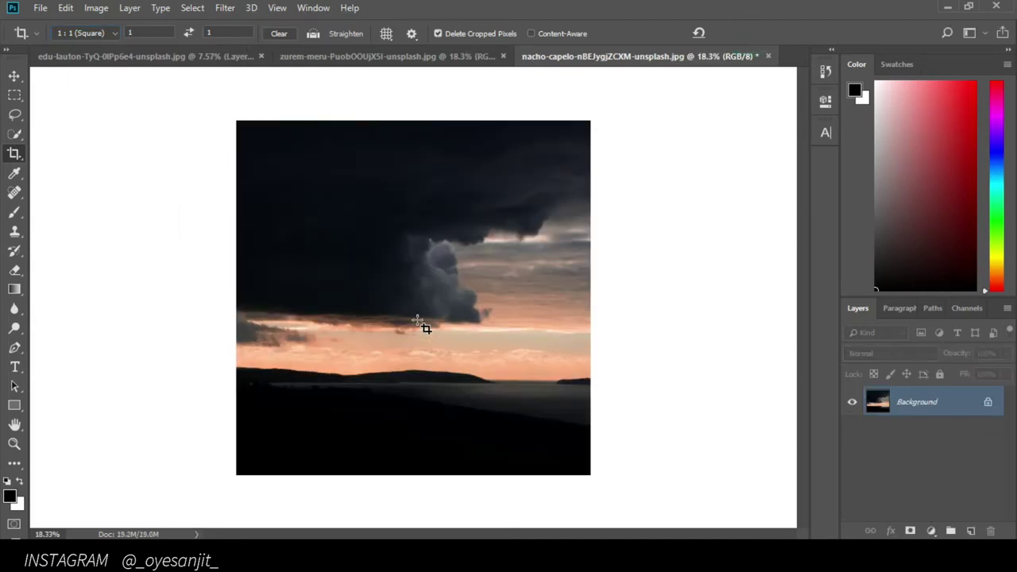
Select the Move tool and scroll to review the square-cropped storm photo.
left_click(15, 75)
scroll(413, 242, "up", 3)
scroll(447, 246, "up", 3)
scroll(447, 248, "down", 3)
scroll(460, 289, "down", 3)
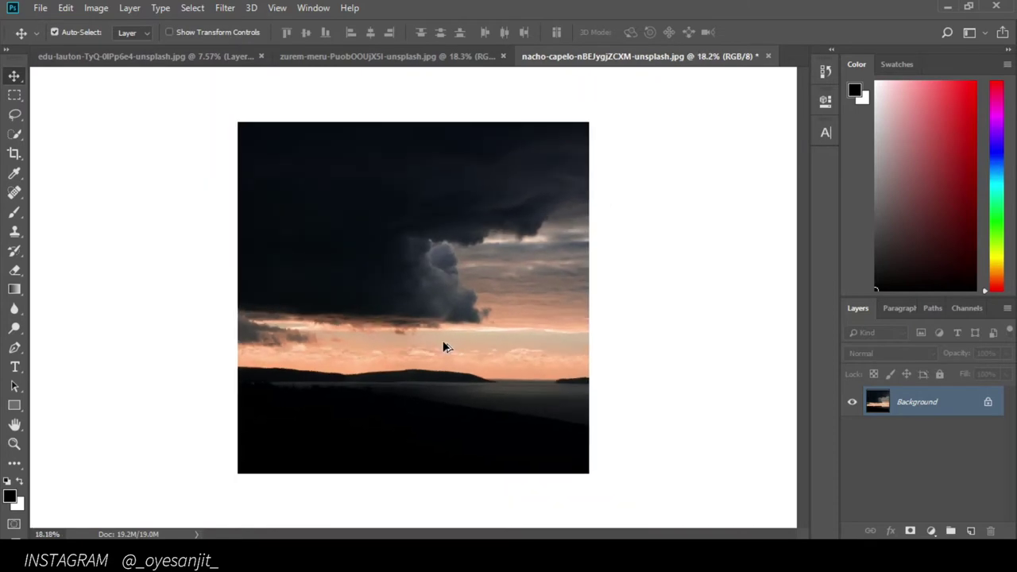
Close the black-and-white seascape and drag the umbrella woman into the storm photo's sky.
left_click(466, 57)
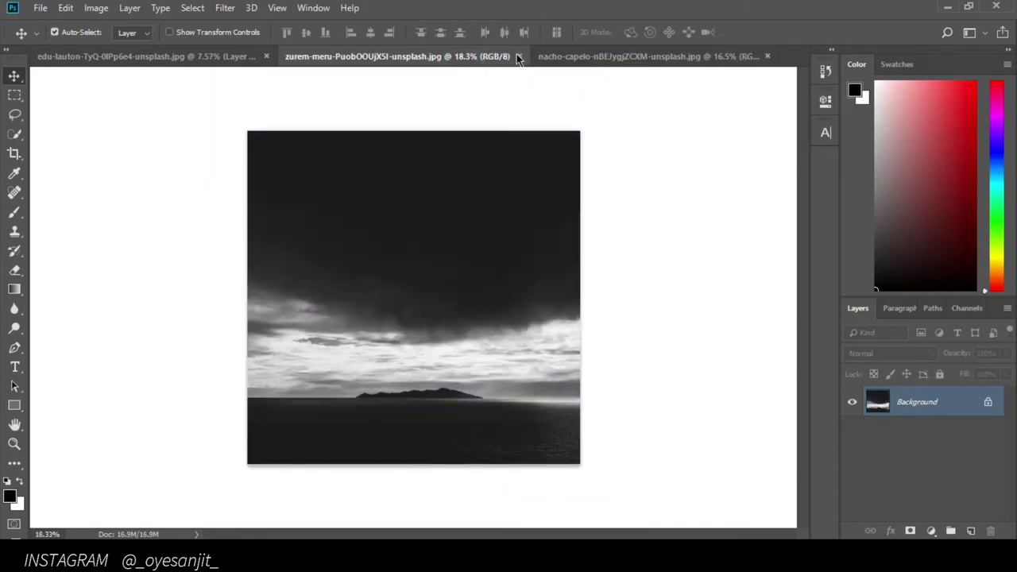
left_click(518, 57)
left_click(218, 59)
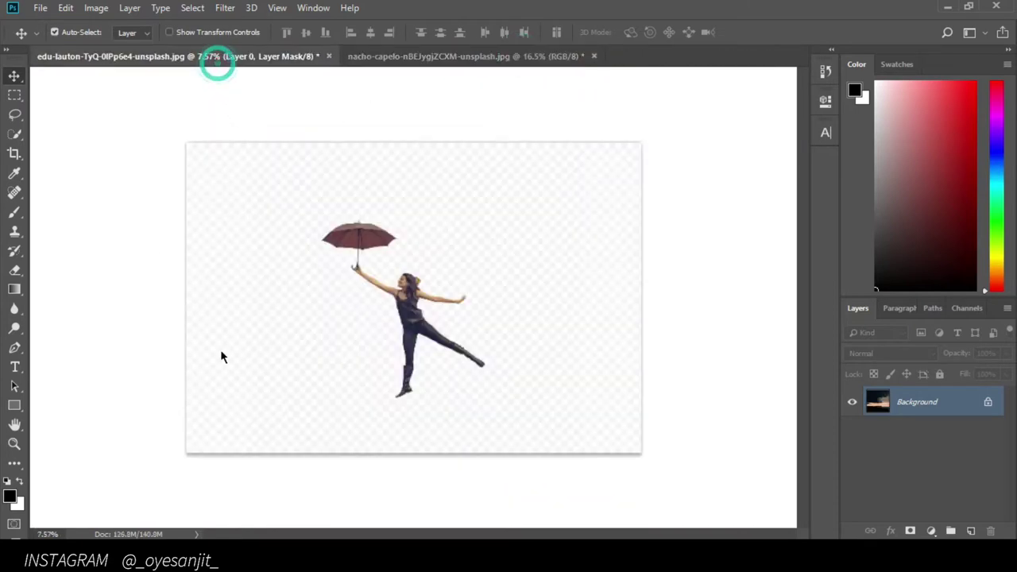
left_click_drag(421, 303, 612, 75)
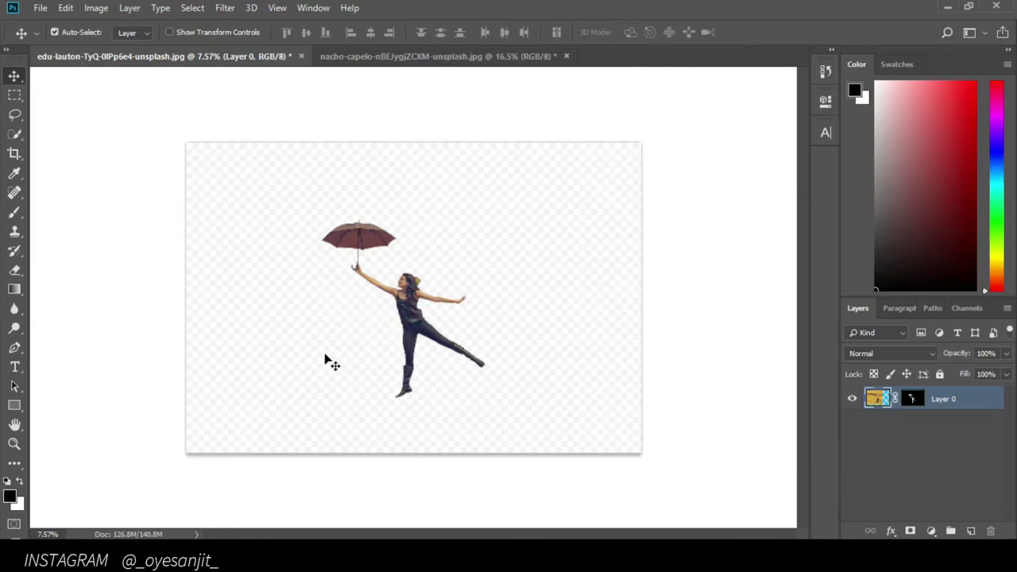
mouse_move(415, 337)
left_mouse_down()
mouse_move(562, 54)
mouse_move(476, 352)
left_mouse_up()
mouse_move(548, 359)
left_mouse_down()
mouse_move(369, 273)
mouse_move(314, 201)
left_mouse_up()
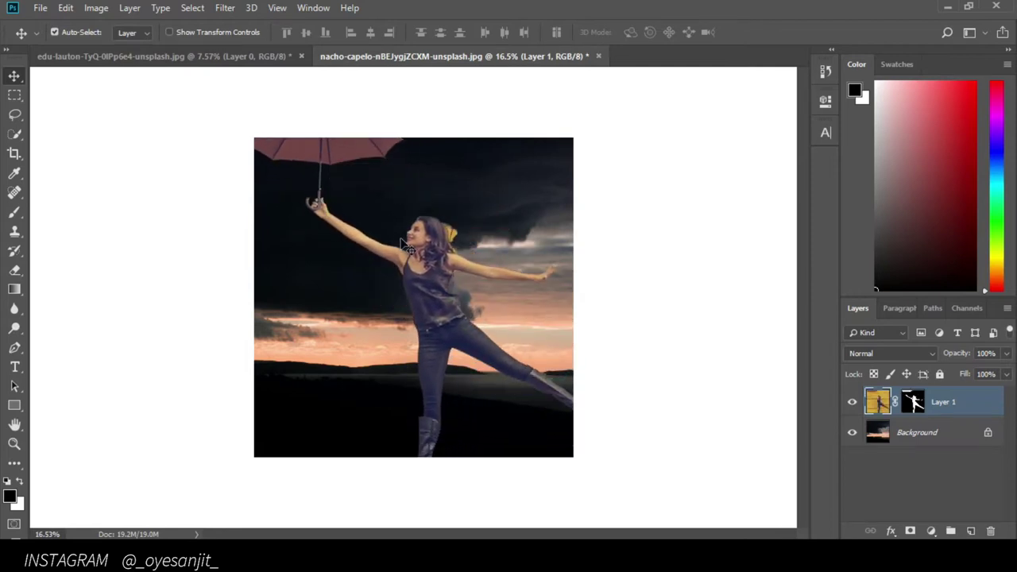
Free-transform the dancer layer, shrinking her and positioning her within the scene.
key("ctrl+t")
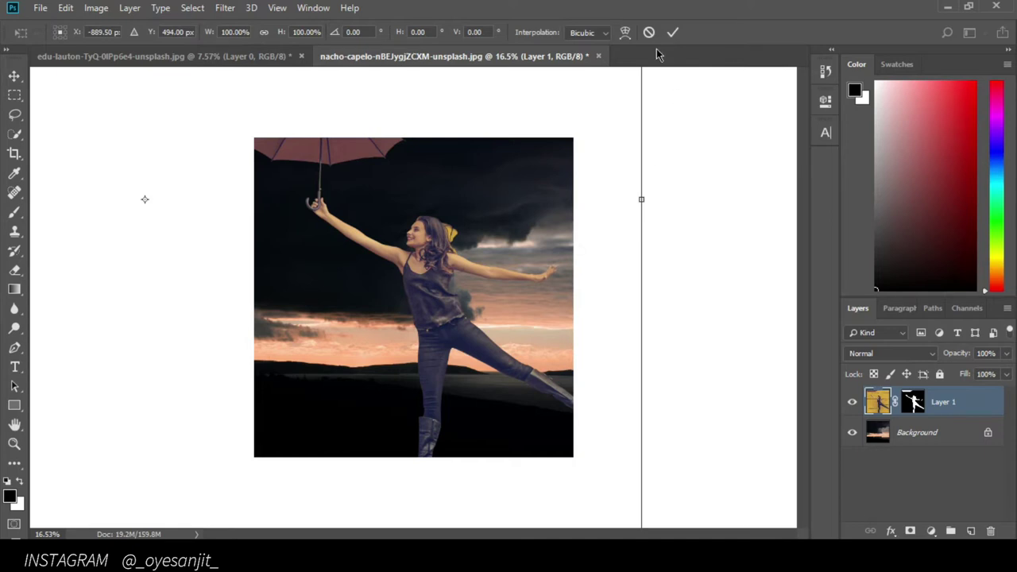
key("ctrl+minus")
key("ctrl+minus")
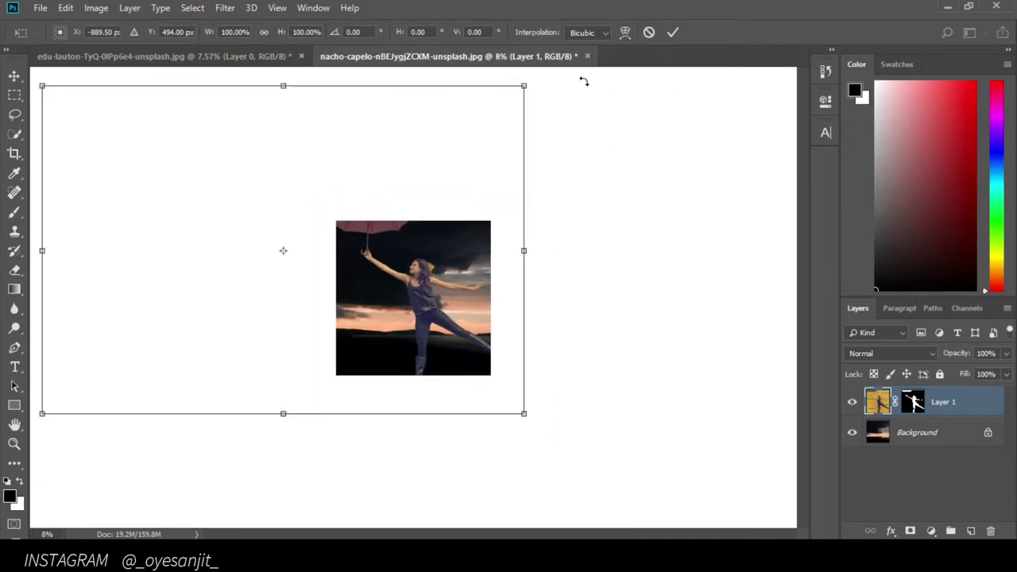
left_click_drag(521, 89, 358, 198)
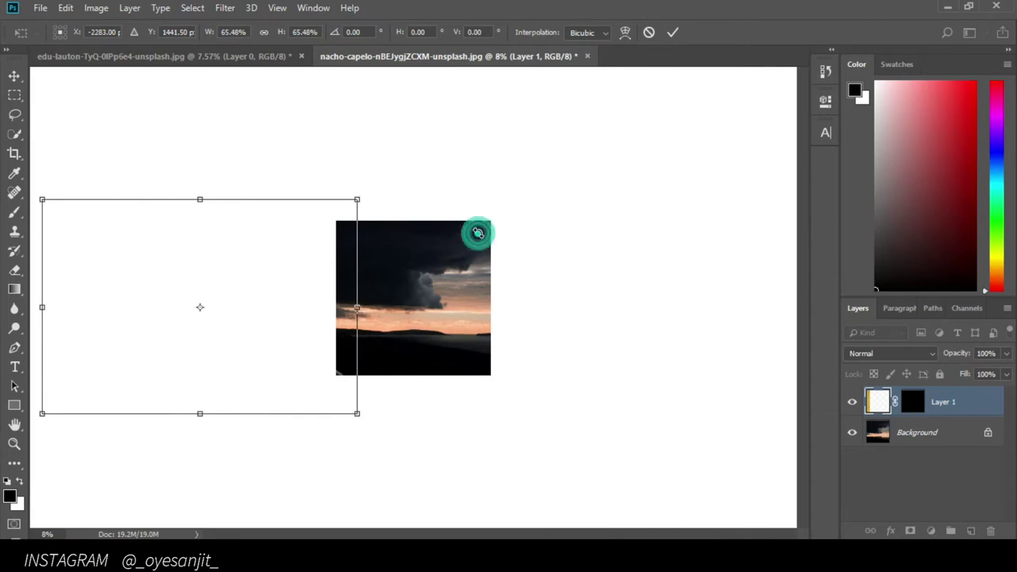
left_click_drag(272, 306, 299, 299)
left_click_drag(406, 251, 473, 236)
mouse_move(477, 170)
left_mouse_down()
mouse_move(447, 200)
mouse_move(427, 196)
left_mouse_up()
left_click_drag(414, 259, 438, 254)
Fine-tune the dancer to about 72% scale, nudge her into place, and commit.
key("ctrl+plus")
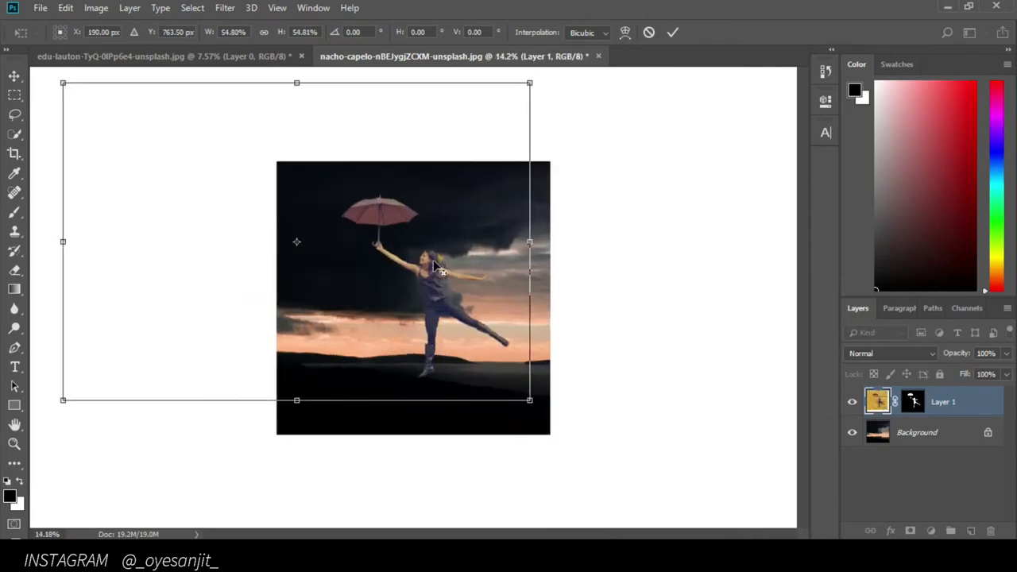
key("ctrl+plus")
left_click_drag(464, 291, 443, 322)
key("ctrl+minus")
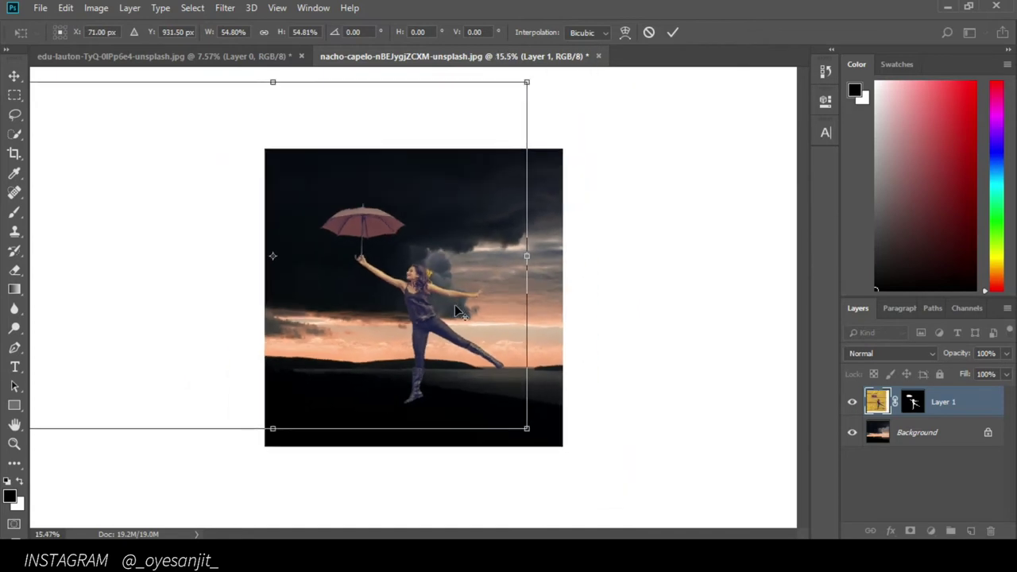
left_click_drag(498, 397, 525, 409)
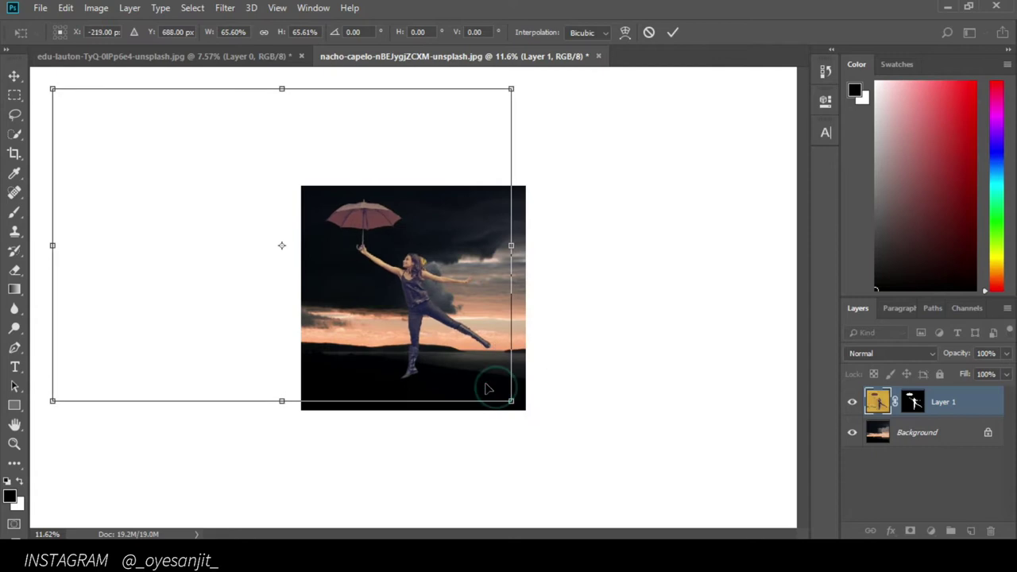
mouse_move(525, 409)
left_mouse_down()
mouse_move(583, 442)
mouse_move(461, 373)
left_mouse_up()
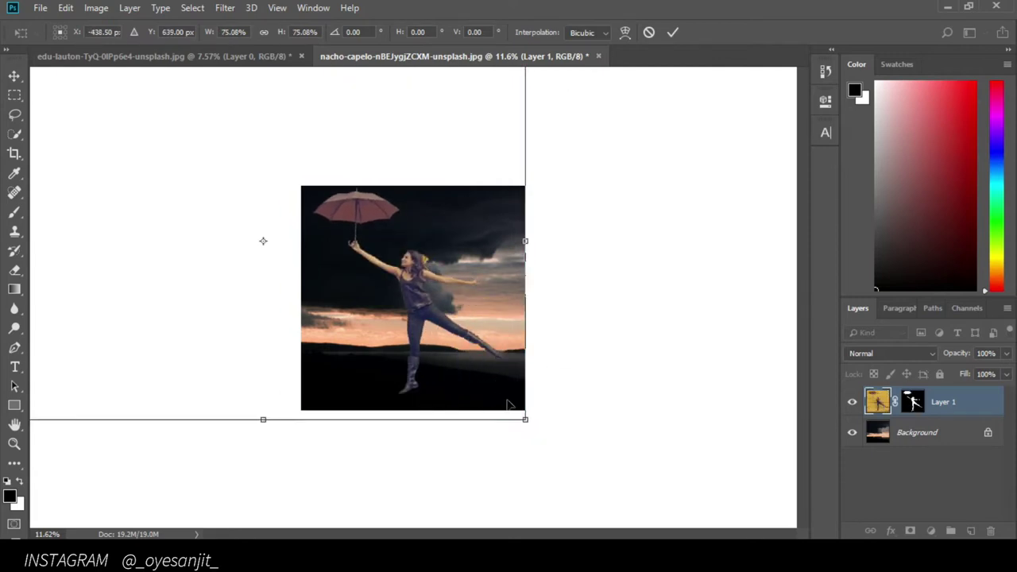
left_click_drag(525, 418, 505, 407)
left_click_drag(453, 363, 465, 382)
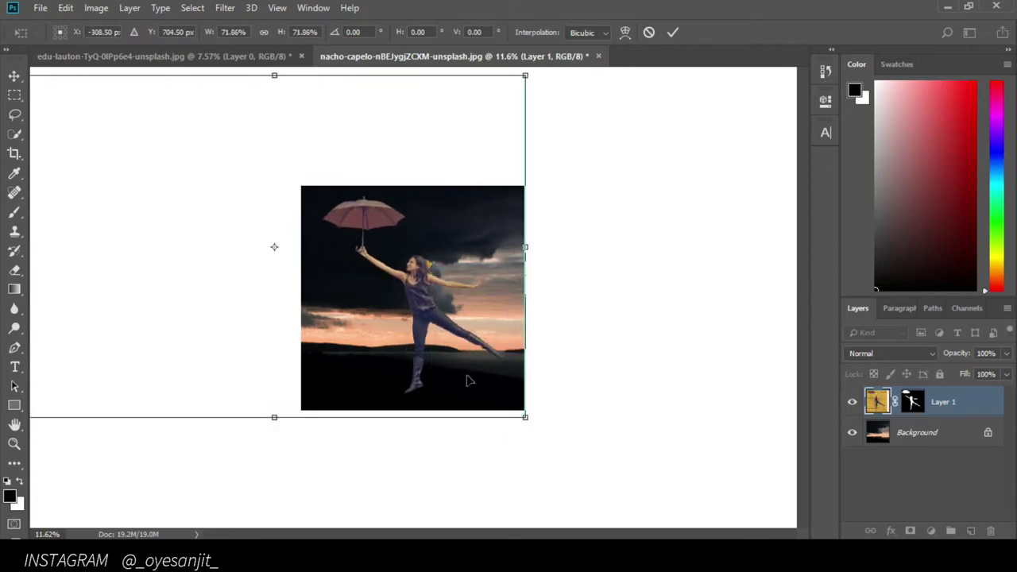
left_click(667, 33)
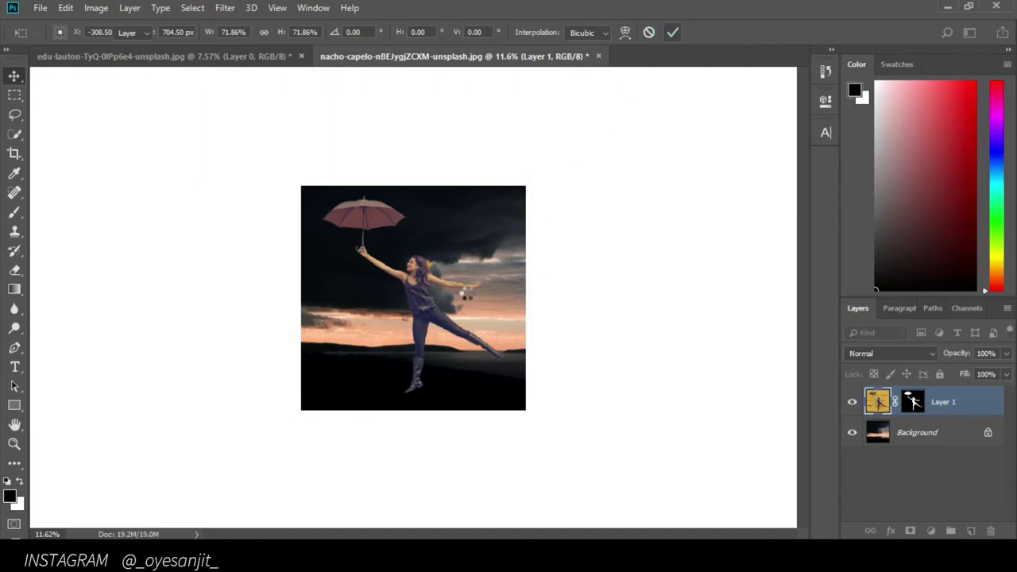
Refine the dancer's mask via Select and Mask: Contrast 15%, Shift Edge -25%, output to new masked layer.
scroll(470, 295, "up", 3)
scroll(452, 302, "up", 3)
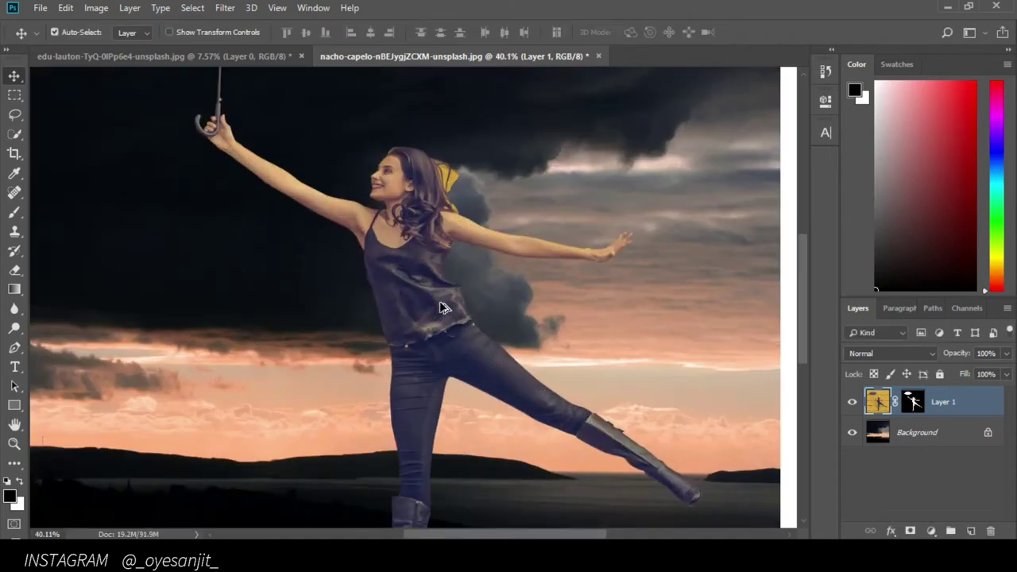
scroll(442, 307, "down", 2)
scroll(442, 307, "up", 2)
scroll(429, 334, "up", 3)
scroll(406, 393, "up", 1)
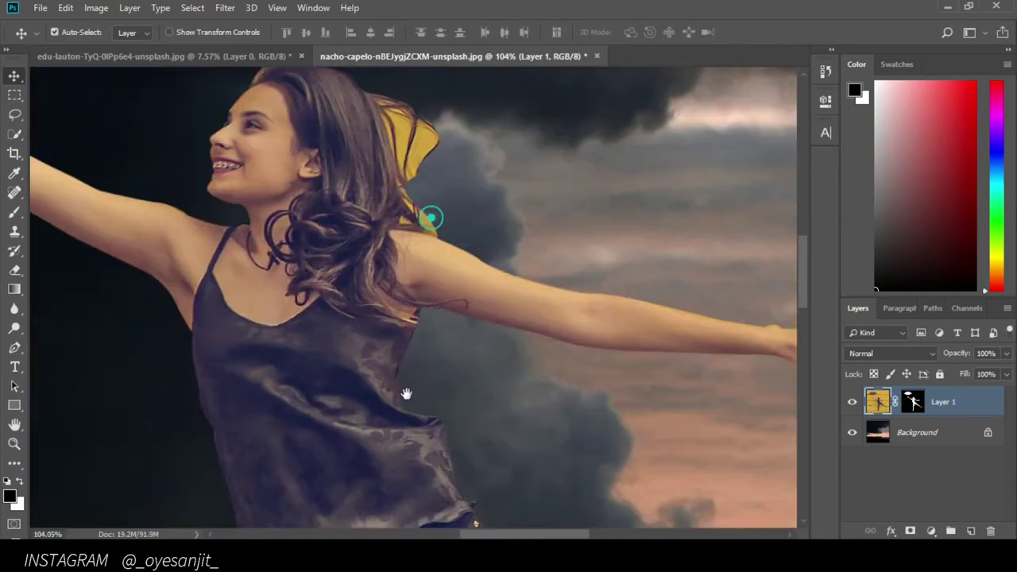
scroll(403, 208, "up", 2)
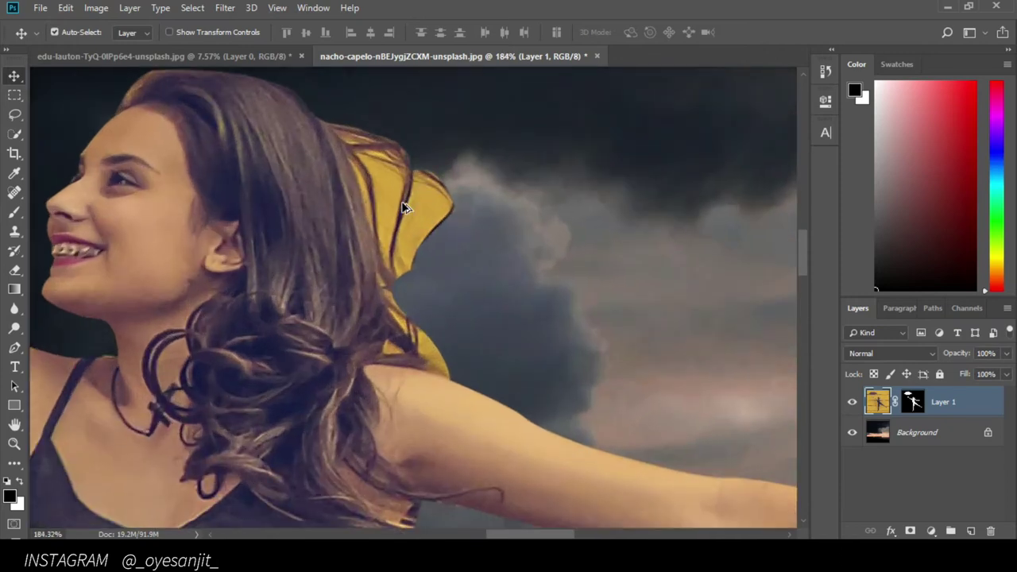
scroll(404, 208, "down", 3)
scroll(413, 219, "down", 1)
scroll(429, 234, "down", 2)
scroll(446, 249, "down", 1)
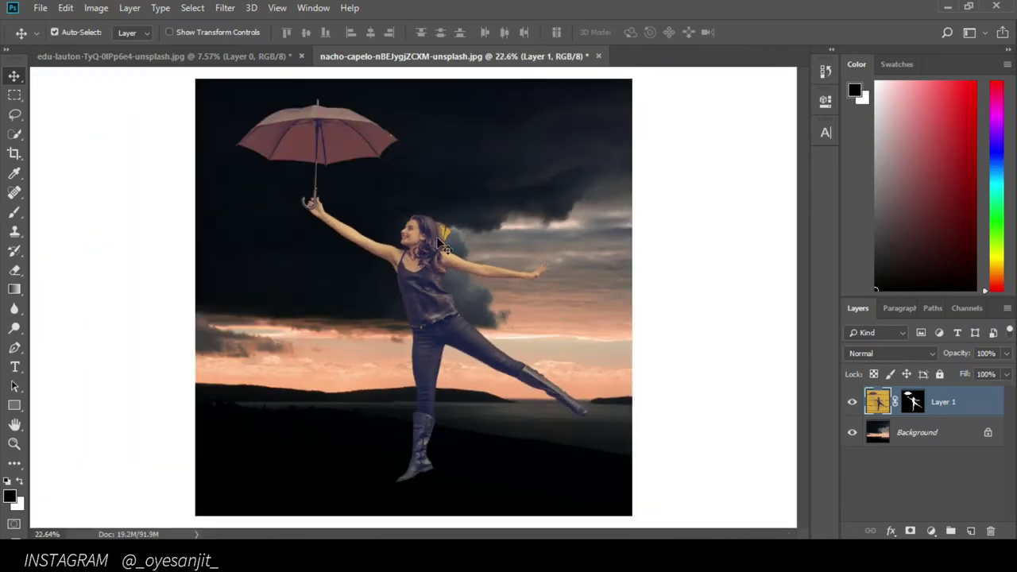
right_click(912, 403)
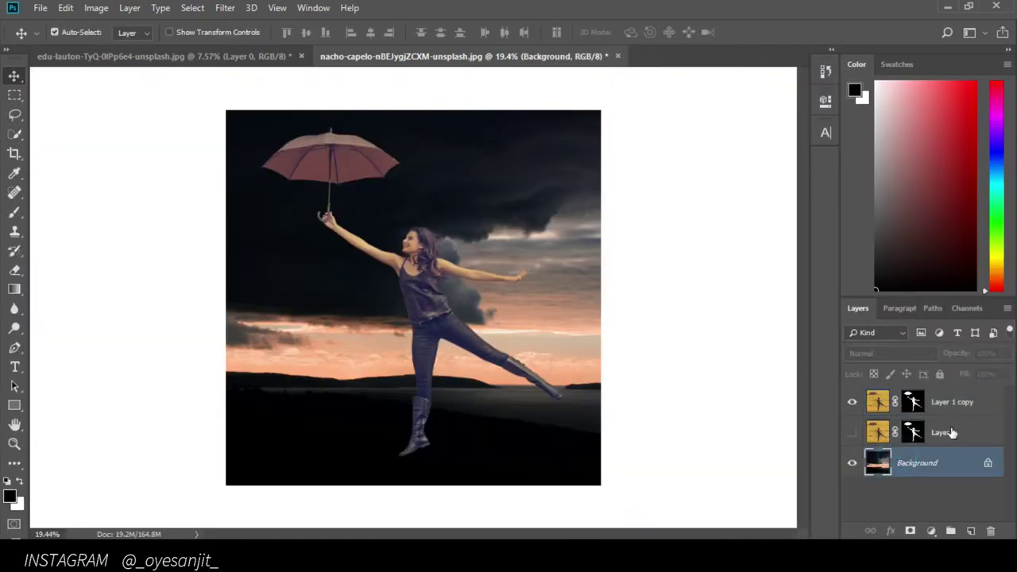
left_click(949, 433)
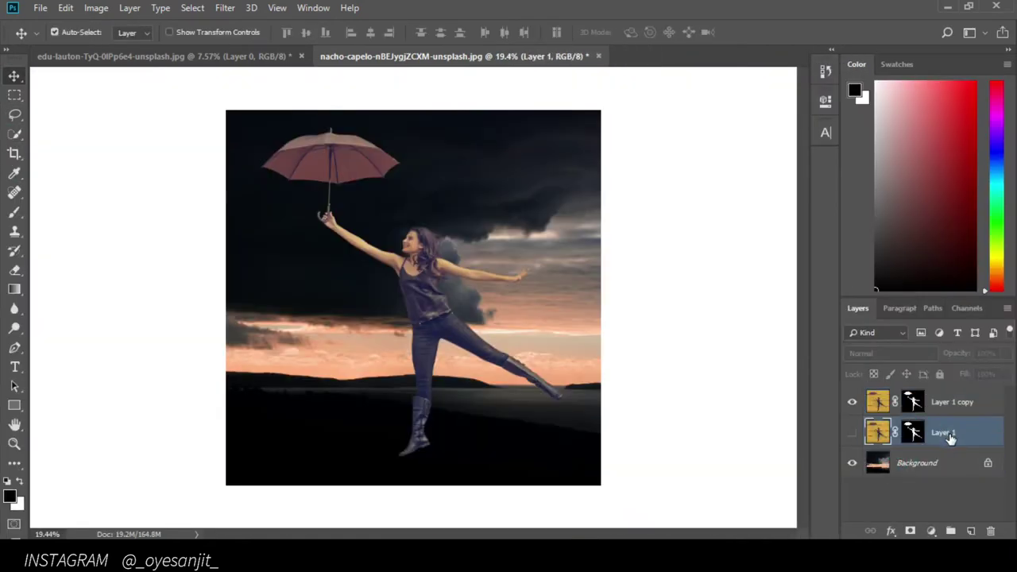
Delete the hidden original Layer 1 and save the file as UMBRELLA GIRL.psd.
key("Delete")
key("ctrl")
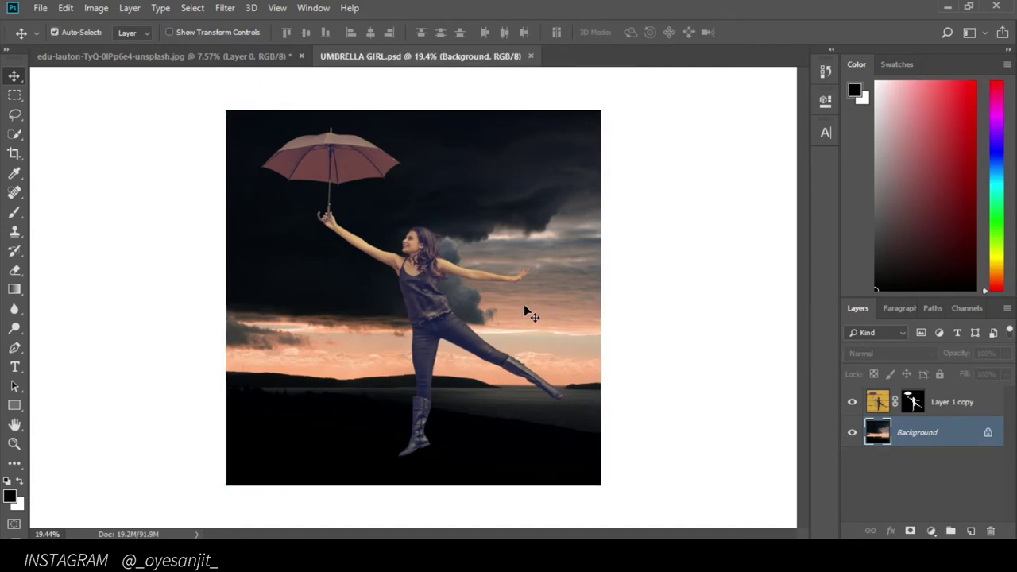
scroll(526, 309, "up", 1)
Apply Layer 1 copy's mask permanently.
left_click(910, 403)
right_click(910, 405)
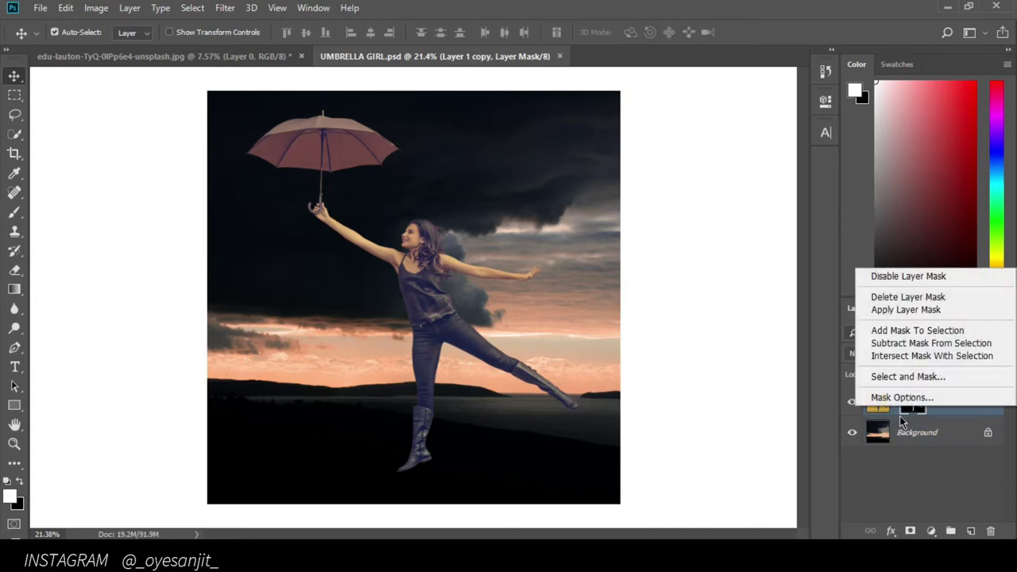
left_click(905, 310)
scroll(473, 355, "down", 2)
scroll(473, 356, "up", 2)
scroll(473, 355, "down", 1)
scroll(472, 355, "up", 2)
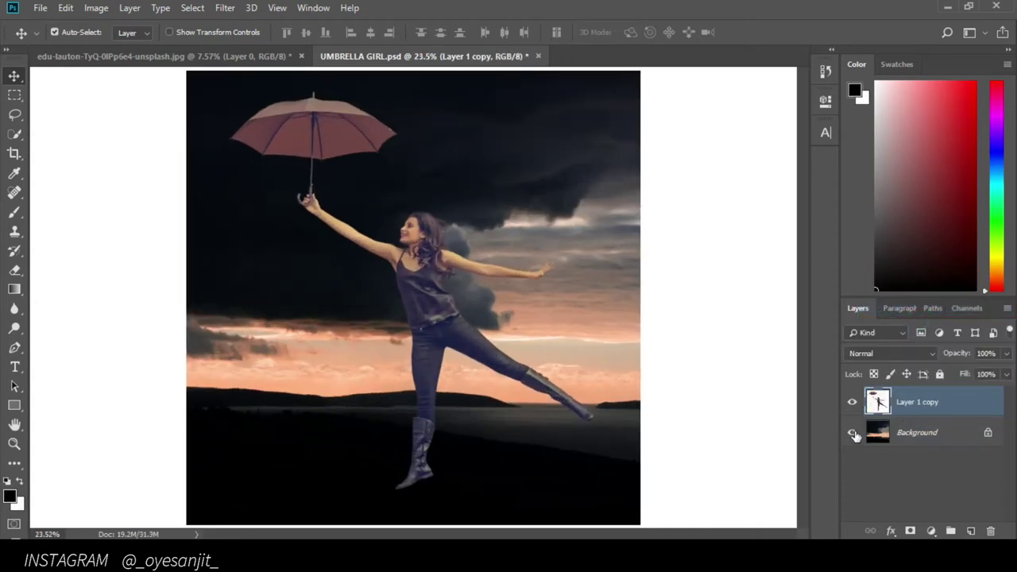
left_click(96, 8)
mouse_move(118, 47)
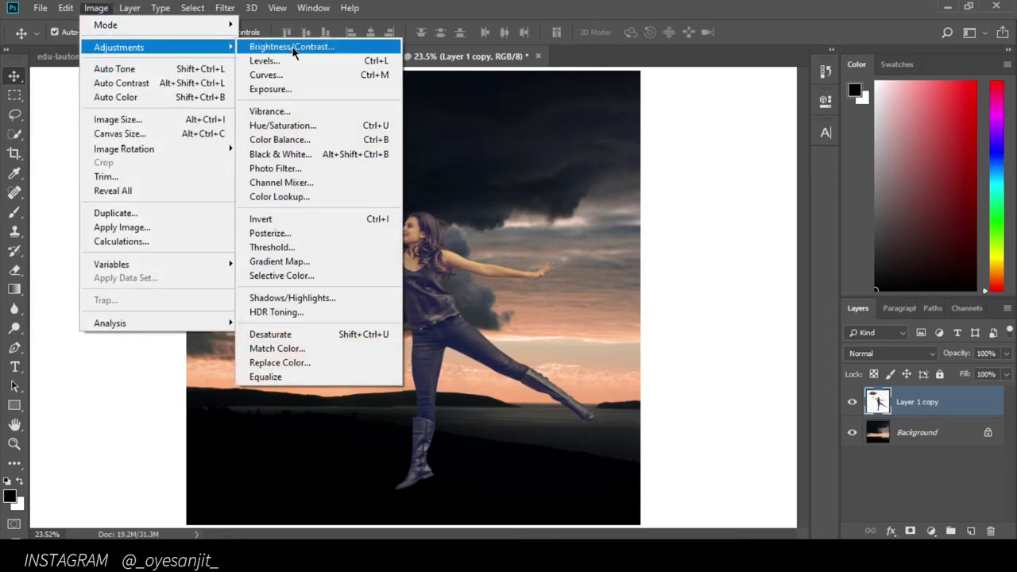
Give Layer 1 copy a Brightness/Contrast of -18 brightness and 50 contrast.
left_click(314, 46)
left_click_drag(461, 116, 742, 109)
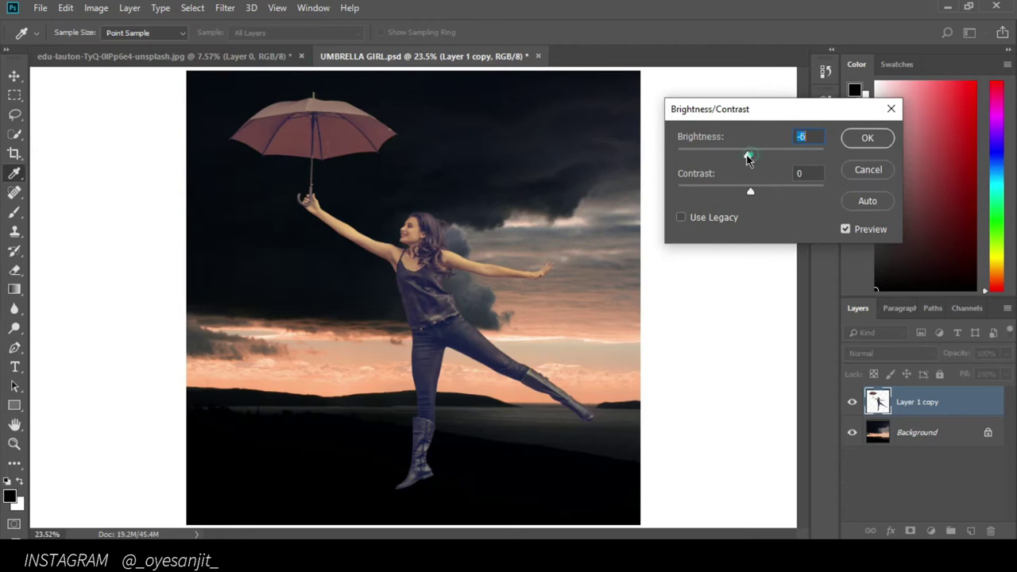
left_click_drag(747, 158, 742, 155)
left_click_drag(750, 192, 788, 211)
left_click(873, 147)
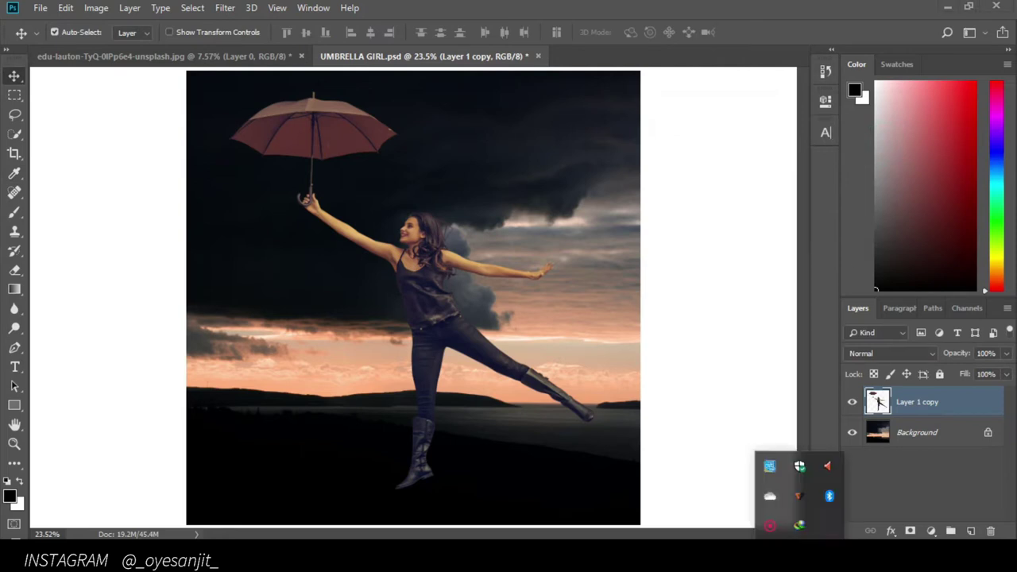
mouse_move(934, 300)
left_mouse_down()
mouse_move(931, 181)
mouse_move(918, 193)
left_mouse_up()
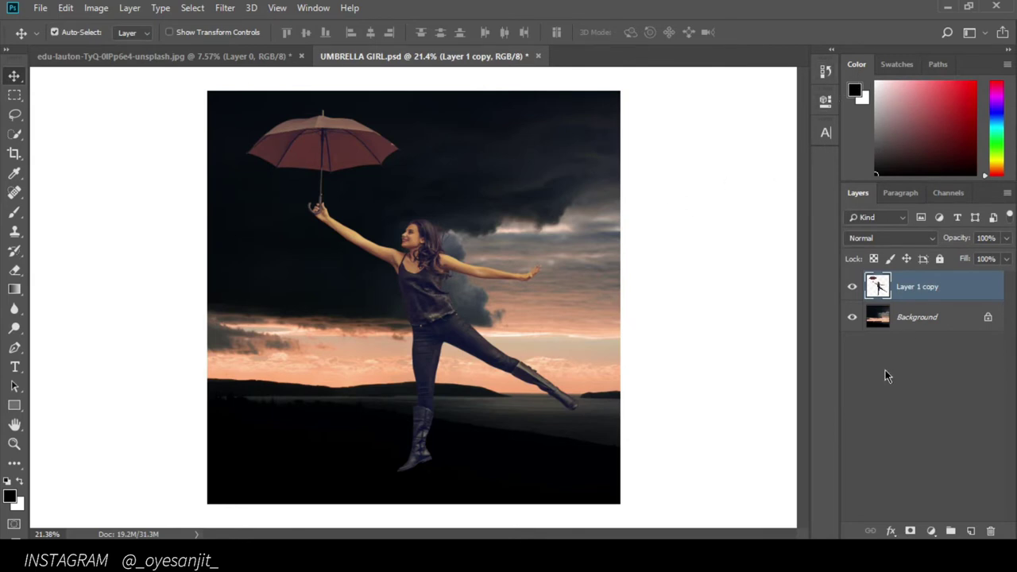
left_click(931, 530)
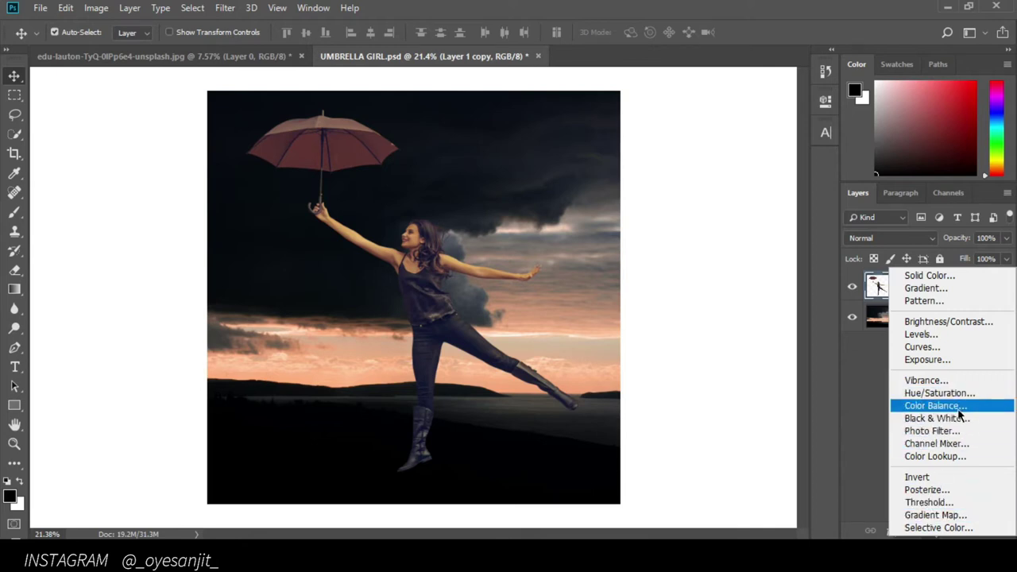
left_click(938, 527)
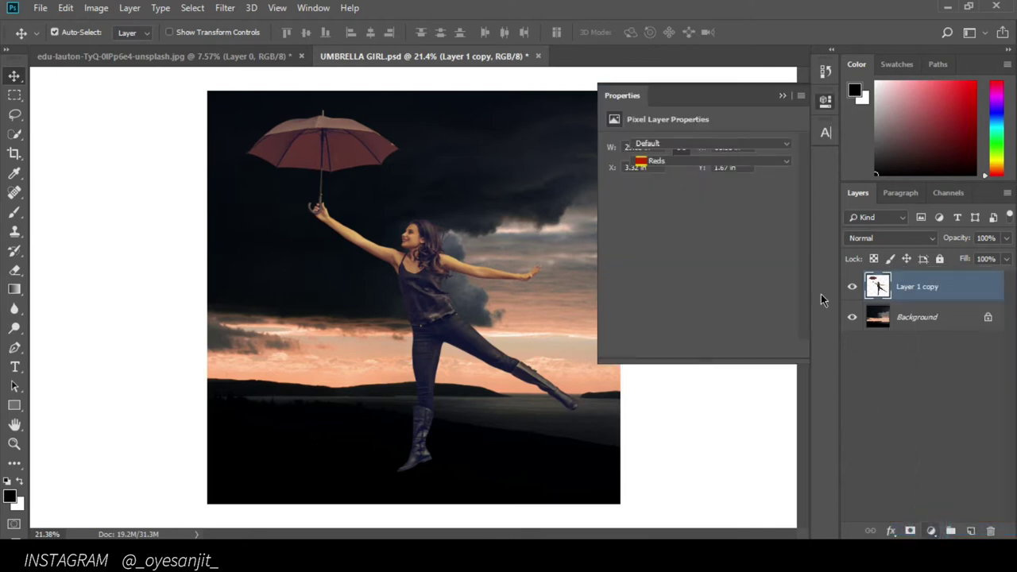
left_click(682, 162)
left_click(681, 175)
left_click_drag(697, 194, 628, 211)
left_click(690, 350)
left_click_drag(752, 214, 741, 216)
left_click_drag(697, 252, 644, 265)
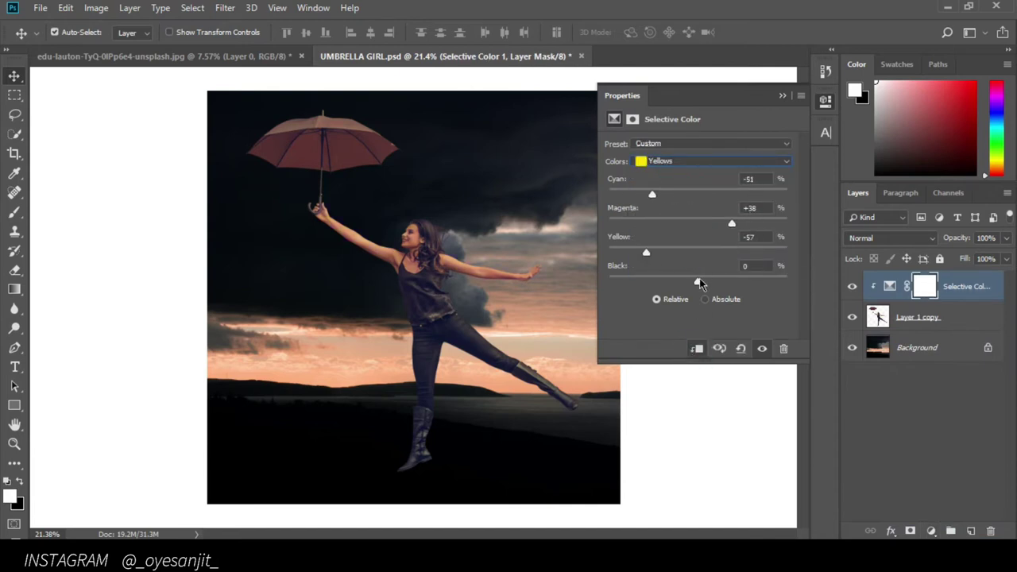
left_click(747, 161)
left_click(675, 162)
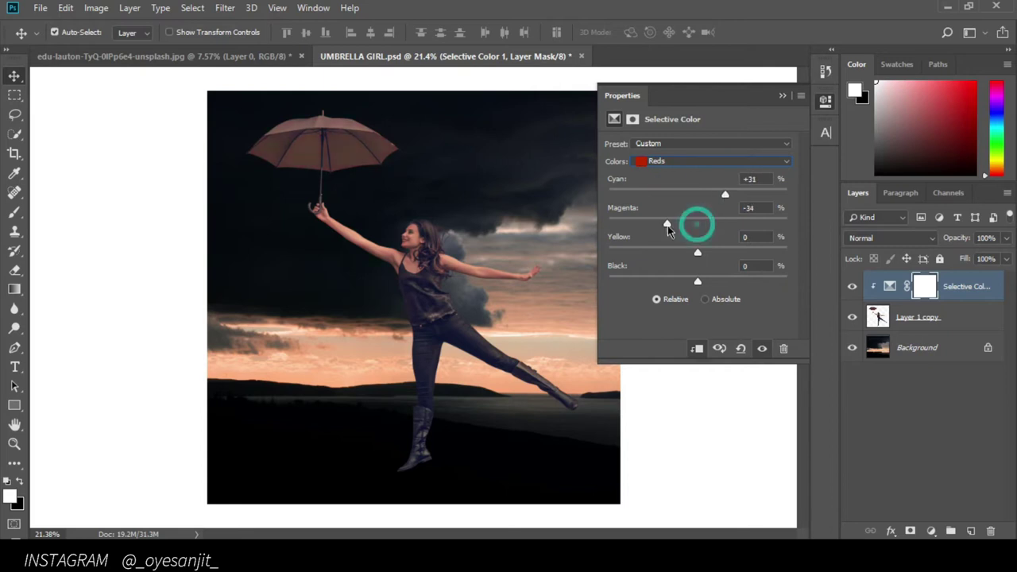
left_click(667, 161)
left_click(667, 262)
left_click_drag(697, 194, 687, 196)
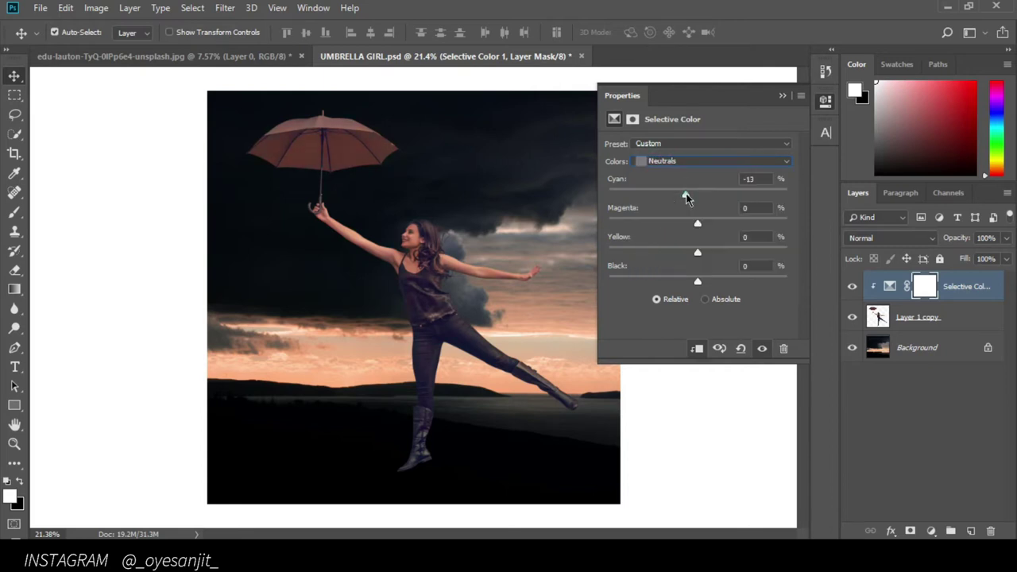
scroll(745, 208, "up", 5)
type("0")
mouse_move(698, 253)
left_mouse_down()
mouse_move(685, 255)
mouse_move(706, 289)
left_mouse_up()
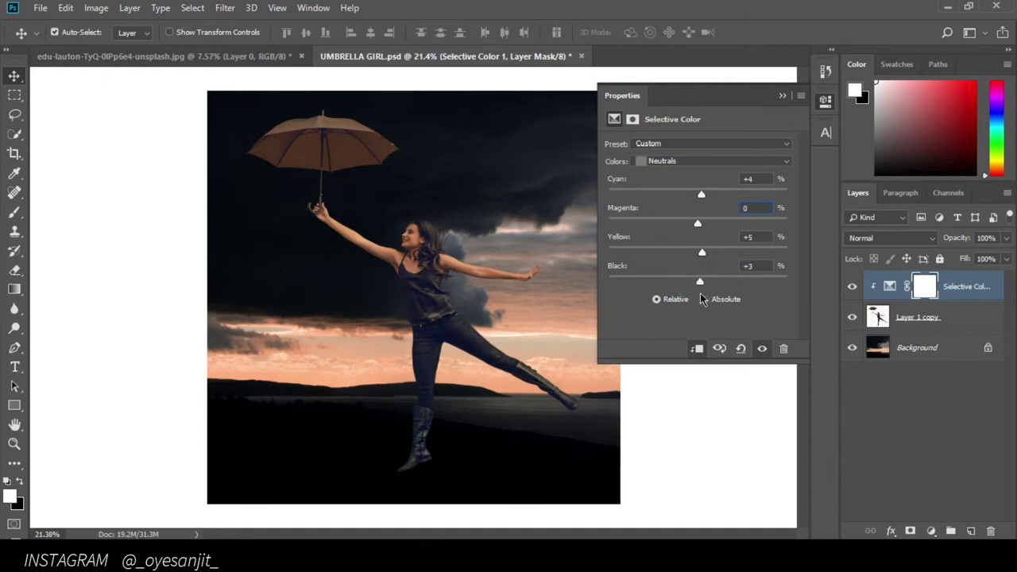
left_click(782, 96)
scroll(445, 300, "up", 3)
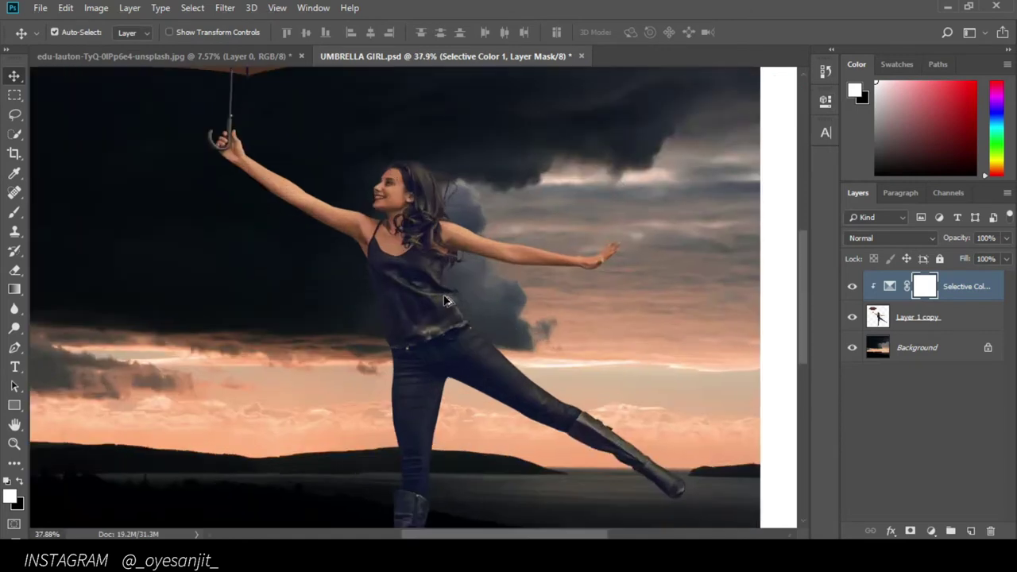
scroll(445, 300, "up", 3)
scroll(431, 291, "up", 2)
scroll(433, 341, "down", 1)
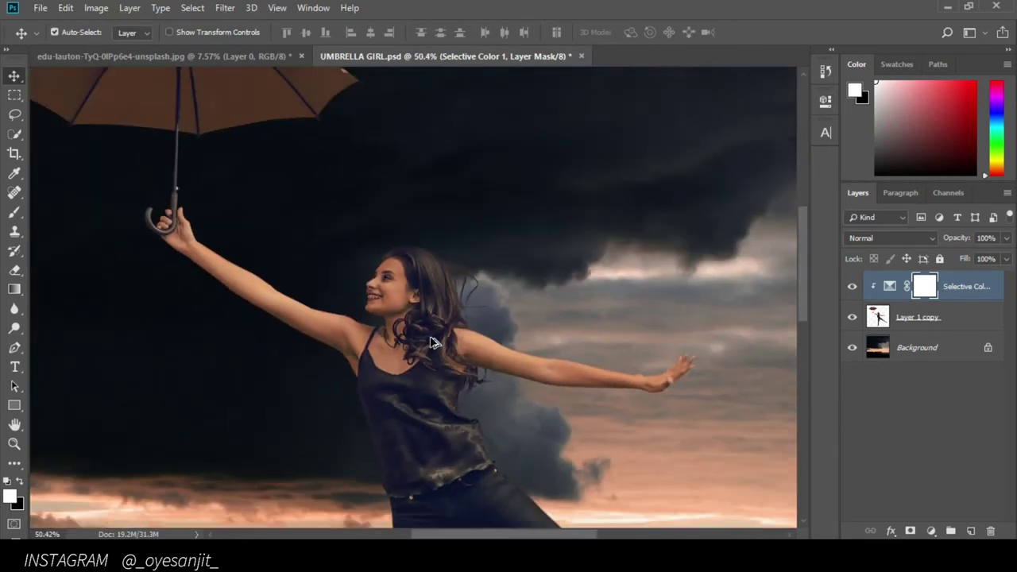
scroll(433, 342, "down", 2)
scroll(433, 342, "down", 1)
scroll(433, 345, "down", 1)
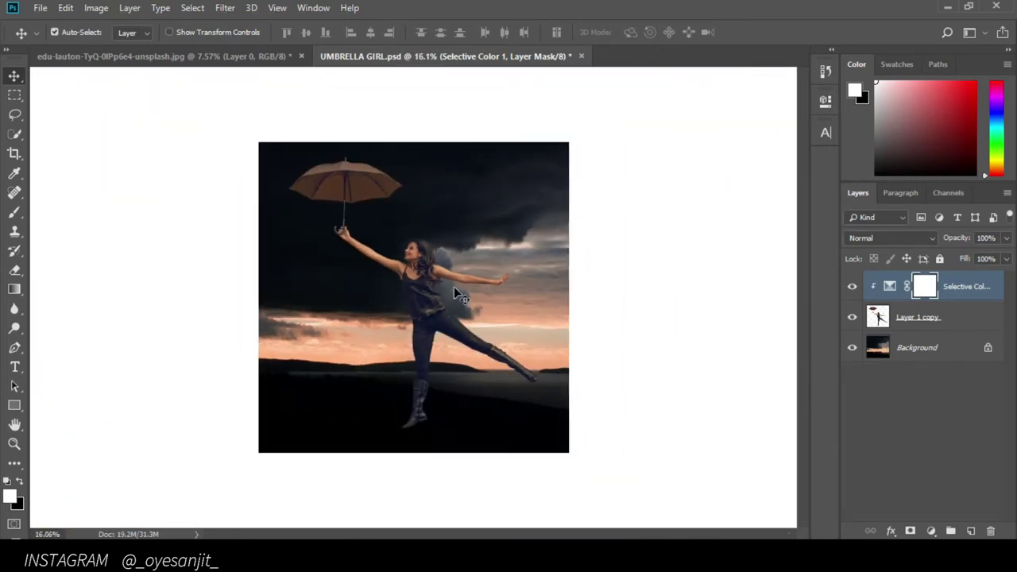
left_click(852, 286)
Add a Brightness/Contrast layer clipped to the dancer at -141 brightness and 42 contrast.
left_click(931, 530)
left_click(944, 310)
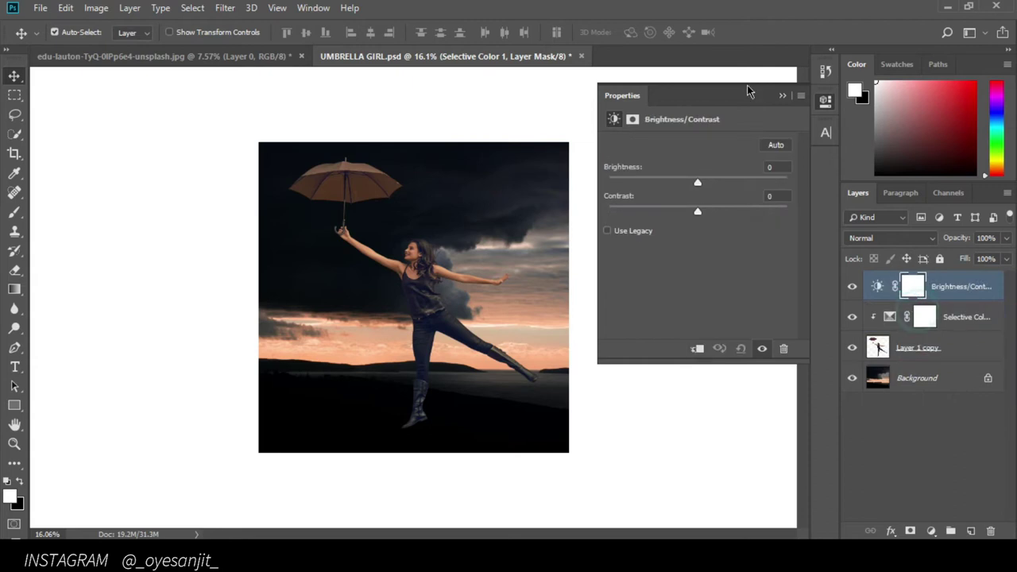
left_click_drag(698, 183, 613, 189)
left_click(696, 348)
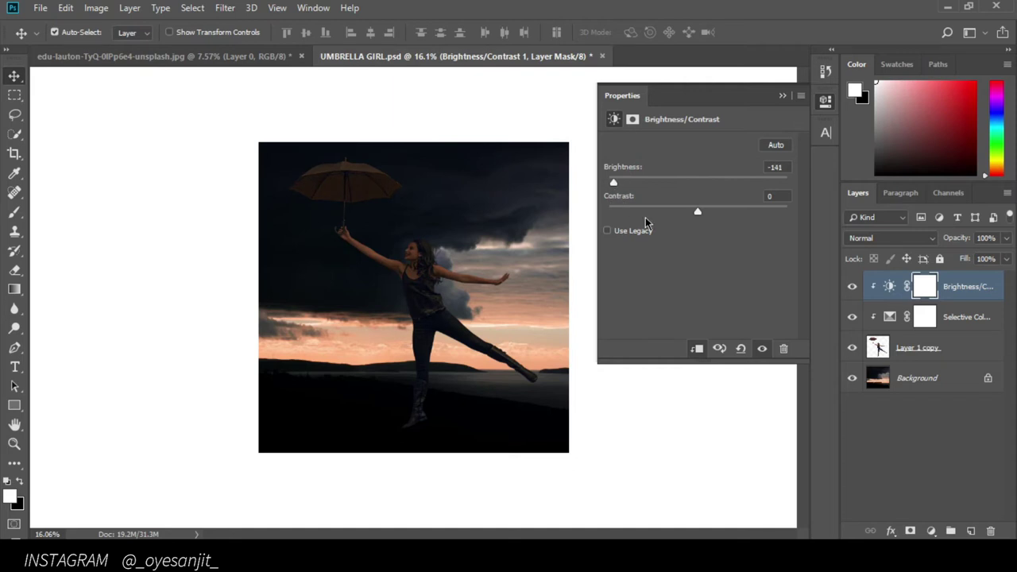
left_click_drag(734, 208, 732, 208)
left_click(780, 96)
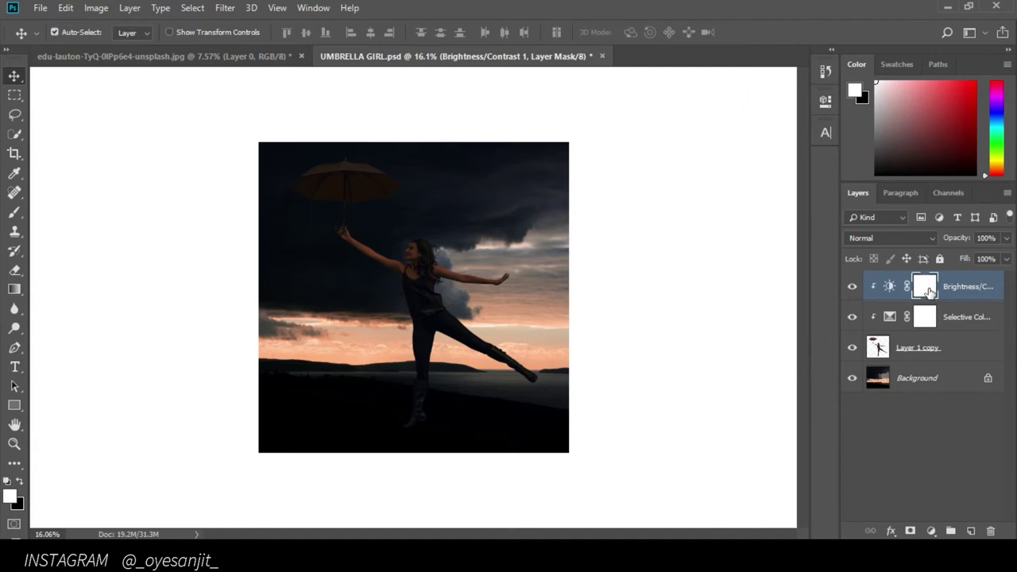
left_click(20, 483)
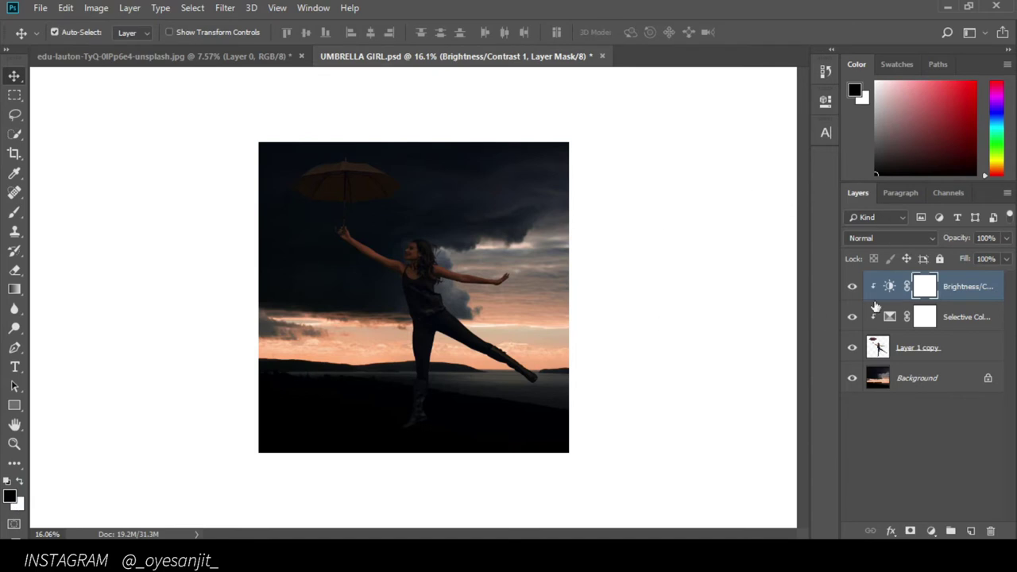
Fill the Brightness/Contrast mask black and set up the Brush with a white foreground.
right_click(920, 288)
key("Escape")
key("alt+BackSpace")
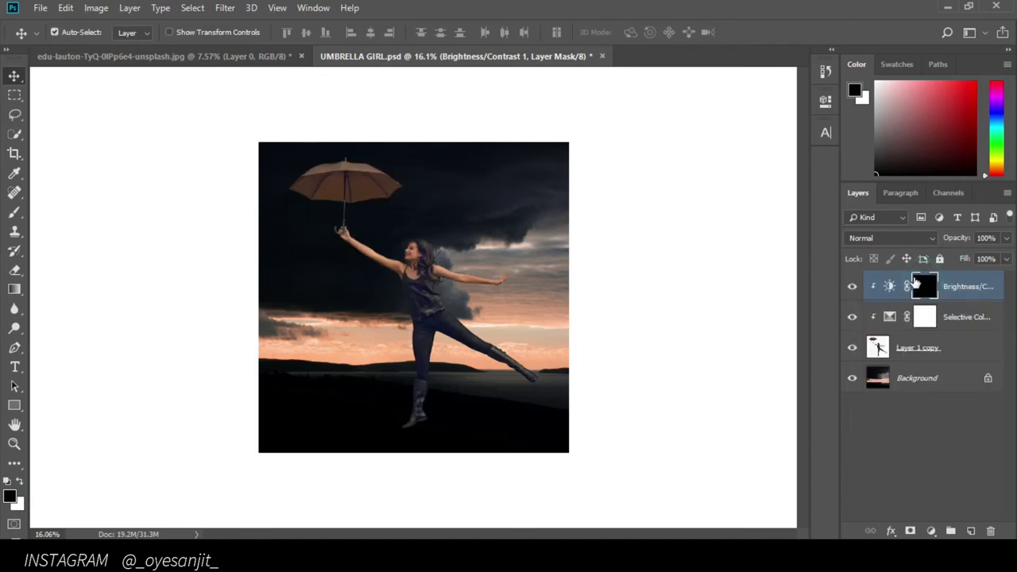
key("b")
key("x")
With a 20% flow, roughly 700 px brush, paint the darkening back onto the umbrella.
scroll(355, 163, "up", 3)
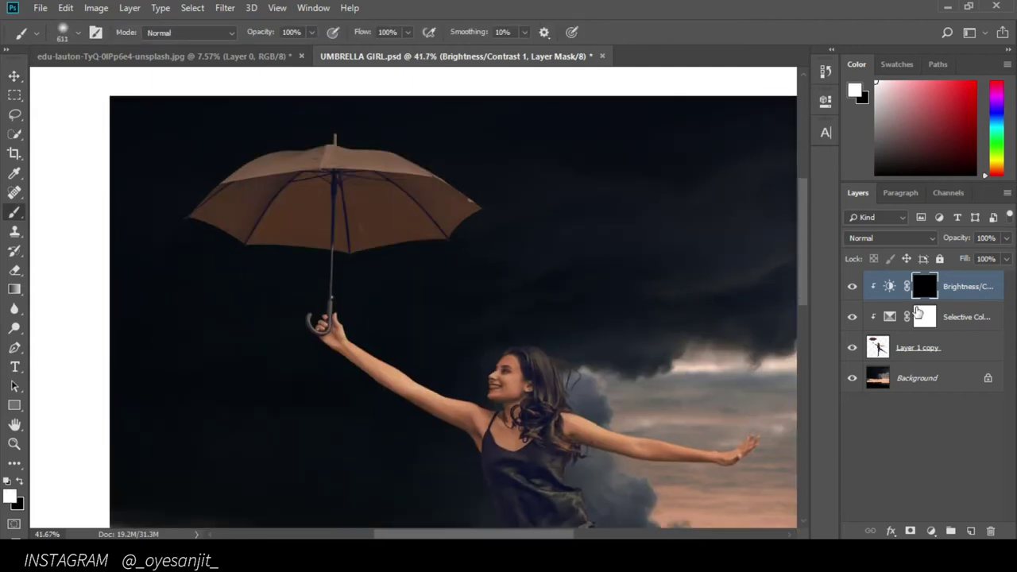
scroll(529, 436, "down", 5)
scroll(529, 435, "down", 3)
scroll(522, 409, "up", 8)
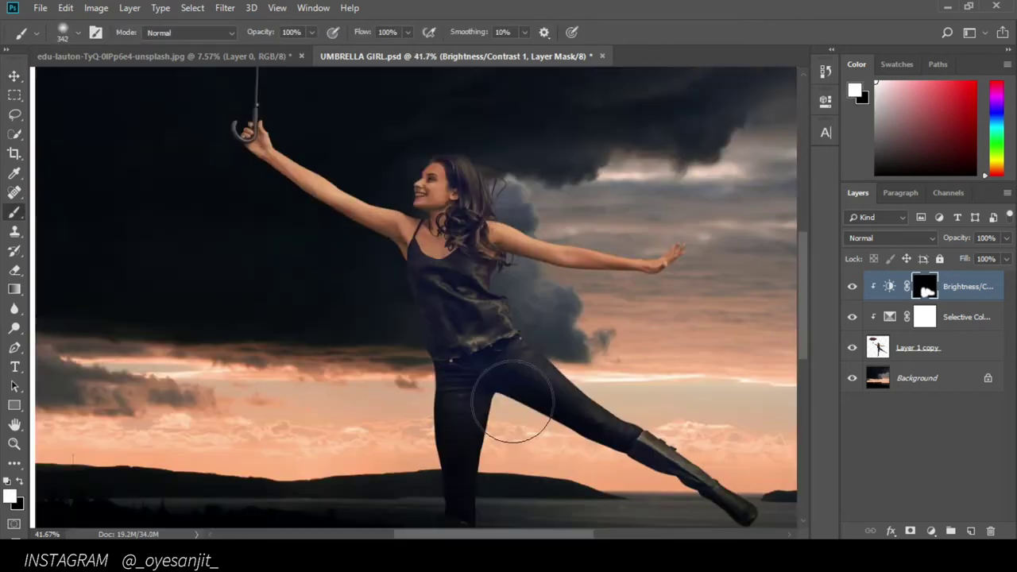
scroll(522, 408, "down", 2)
scroll(416, 290, "down", 3)
key("shift+2")
key("bracketleft")
scroll(421, 248, "up", 2)
key("bracketright")
key("bracketright")
key("bracketright")
left_click_drag(291, 170, 397, 191)
scroll(482, 218, "down", 3)
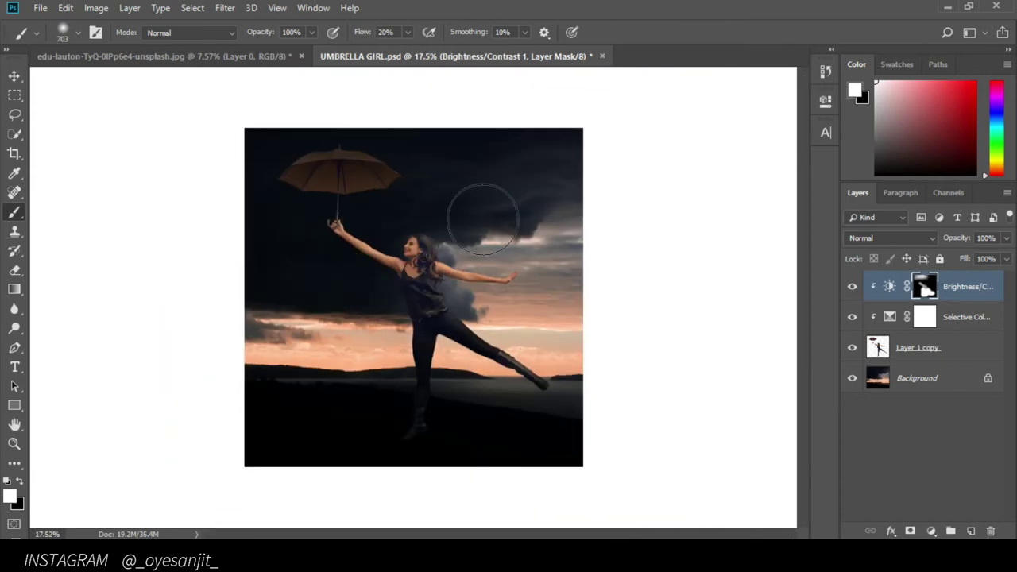
Toggle the Brightness/Contrast adjustment off and on to compare the umbrella and legs.
left_click(852, 287)
left_click(884, 347)
left_click(852, 286)
left_click(851, 287)
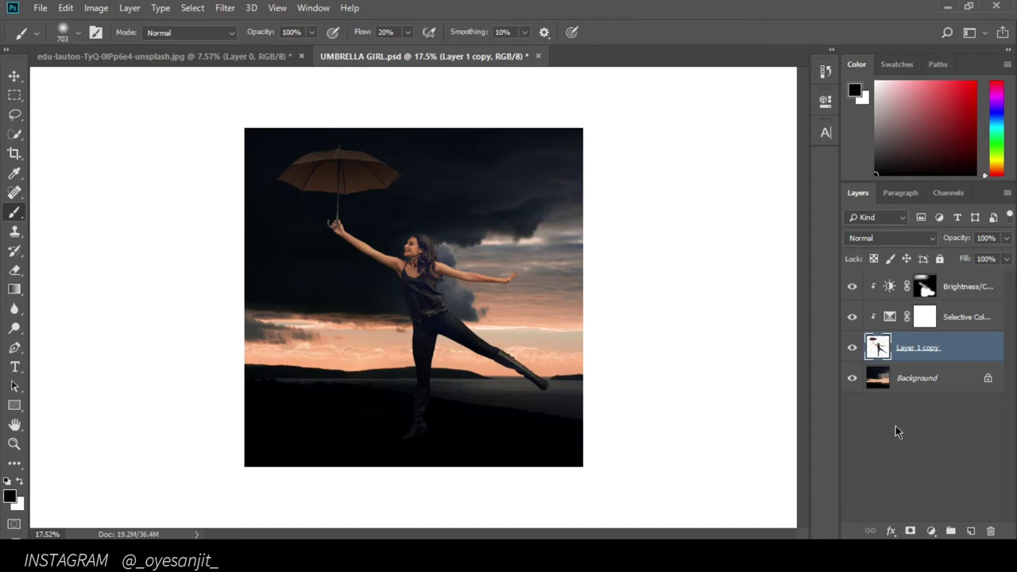
Shrink the brush to about 137 px and select the Brightness/Contrast mask with white foreground.
scroll(374, 266, "up", 5)
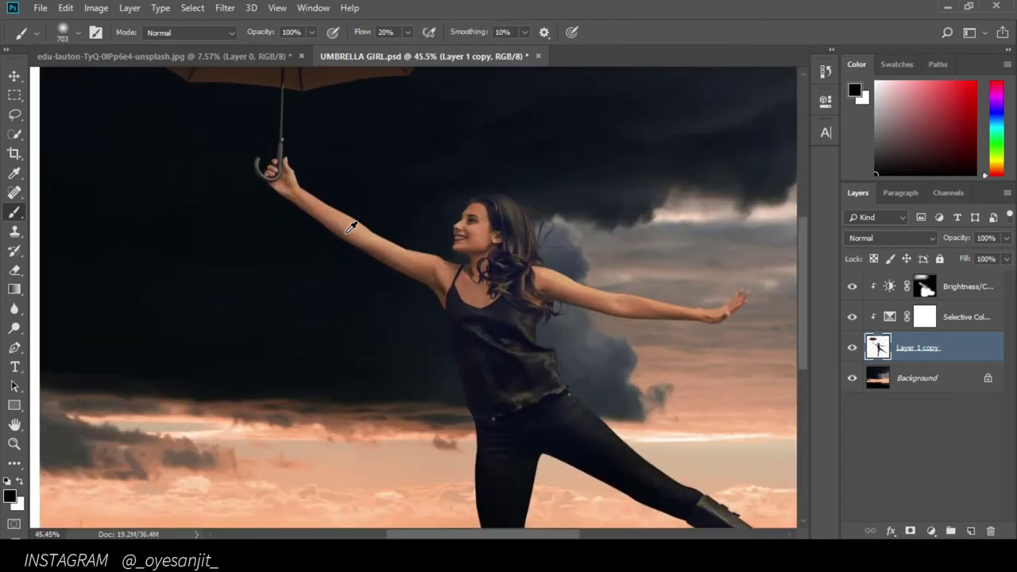
scroll(351, 228, "down", 2)
scroll(416, 256, "up", 2)
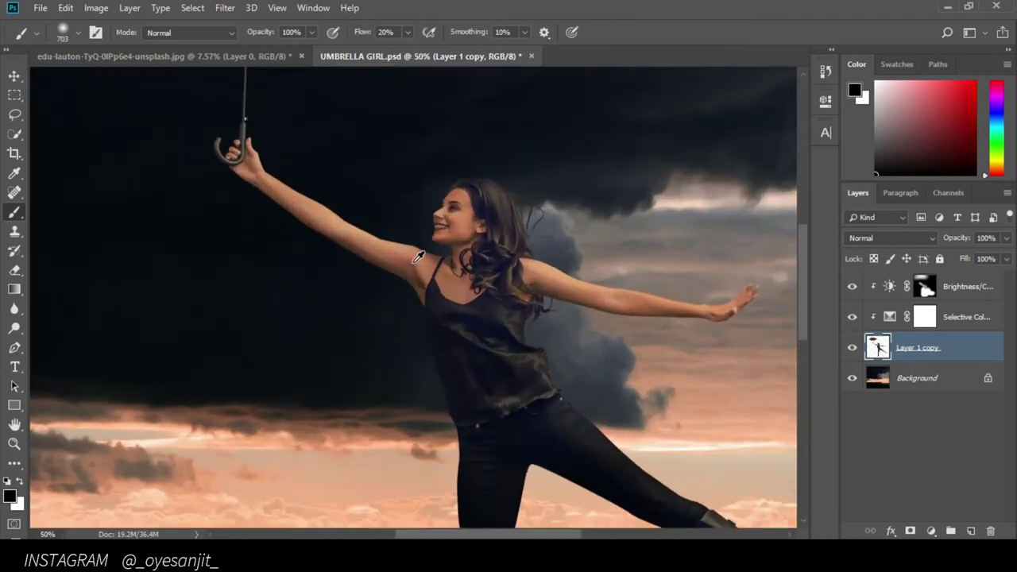
scroll(416, 262, "up", 3)
scroll(477, 230, "up", 3)
right_click(532, 297, "alt")
left_click_drag(532, 297, 391, 319)
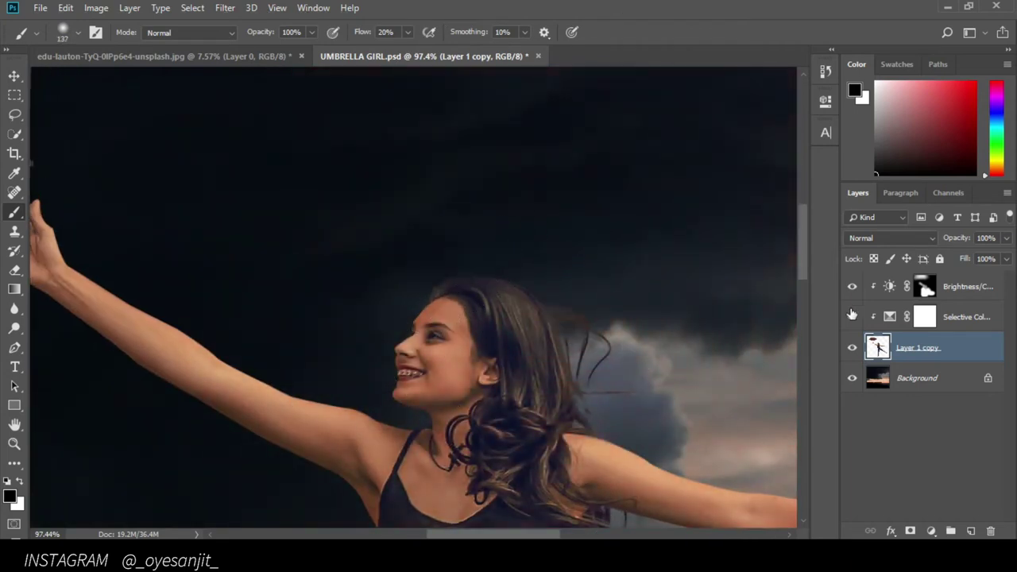
left_click(924, 291)
key("x")
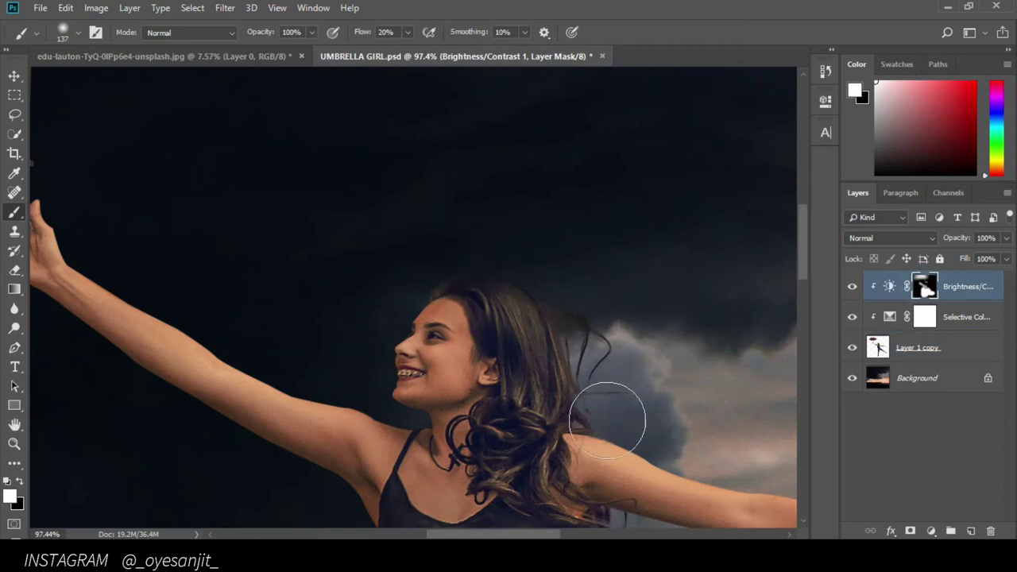
With a roughly 31 px brush, paint darkening over the hair strands down toward the dress.
left_click_drag(608, 420, 624, 308)
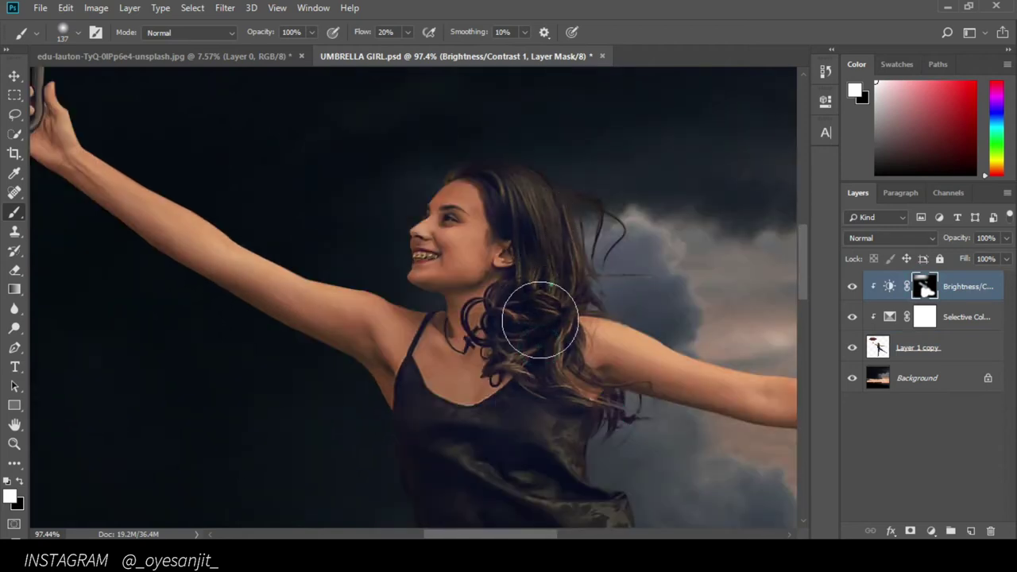
scroll(541, 321, "down", 3)
scroll(533, 395, "up", 3)
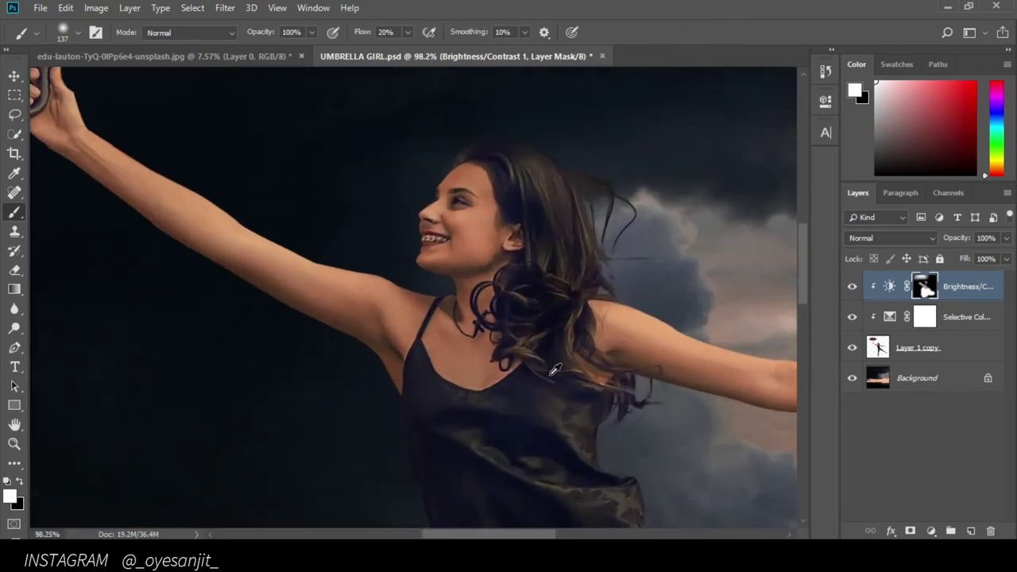
scroll(554, 370, "up", 1)
left_click_drag(563, 345, 524, 344)
left_click_drag(406, 366, 409, 355)
left_click_drag(528, 280, 496, 304)
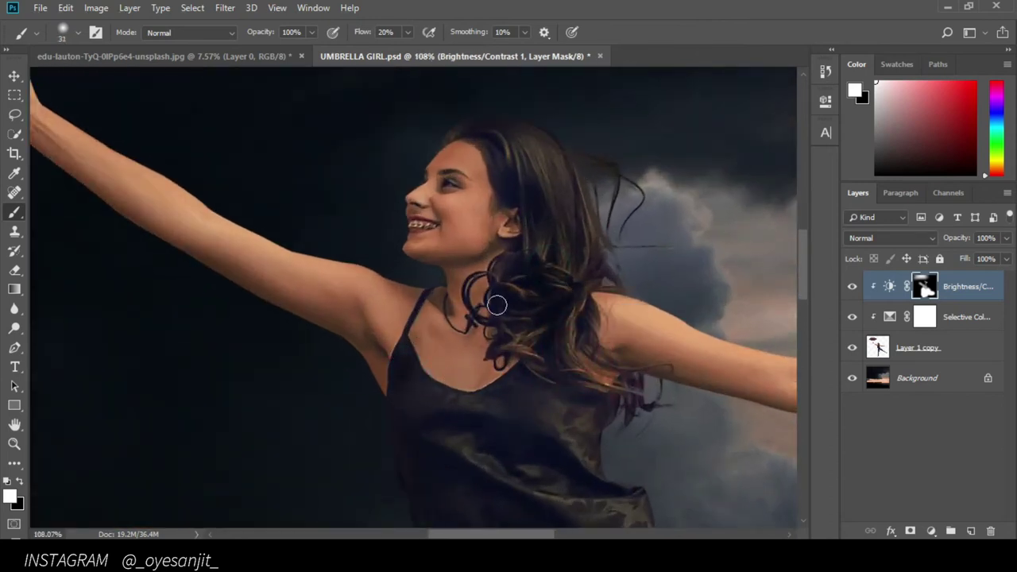
Zoom and pan the view back out to the umbrella.
scroll(542, 295, "down", 5)
scroll(539, 306, "down", 3)
scroll(536, 319, "down", 2)
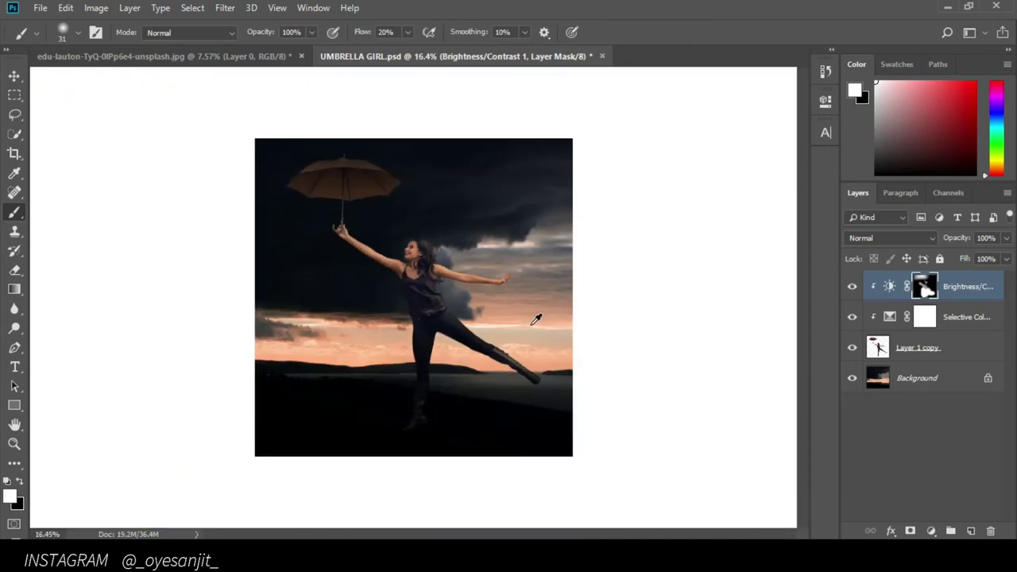
scroll(373, 357, "up", 2)
scroll(425, 387, "down", 1)
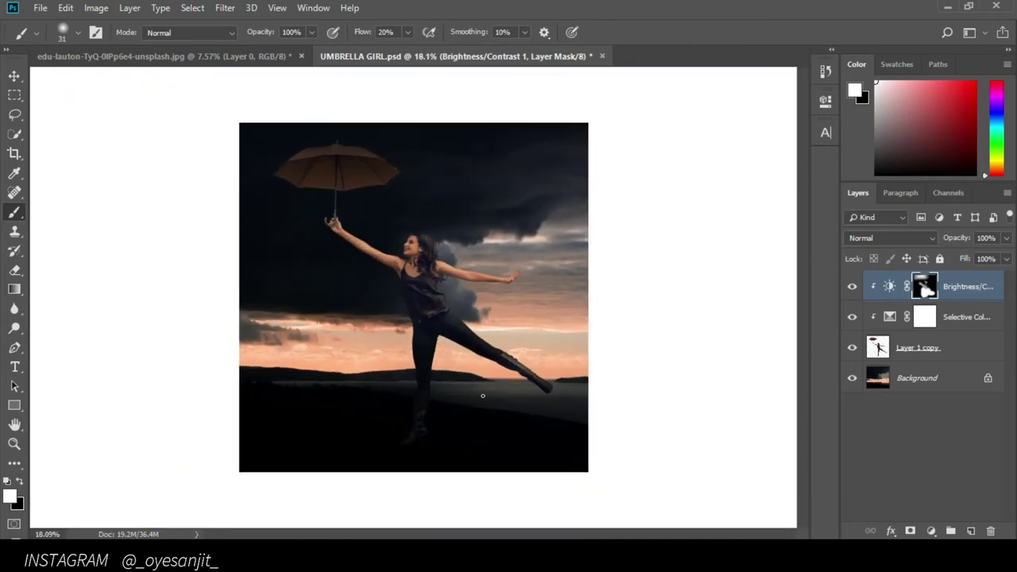
scroll(427, 270, "up", 2)
scroll(403, 238, "up", 2)
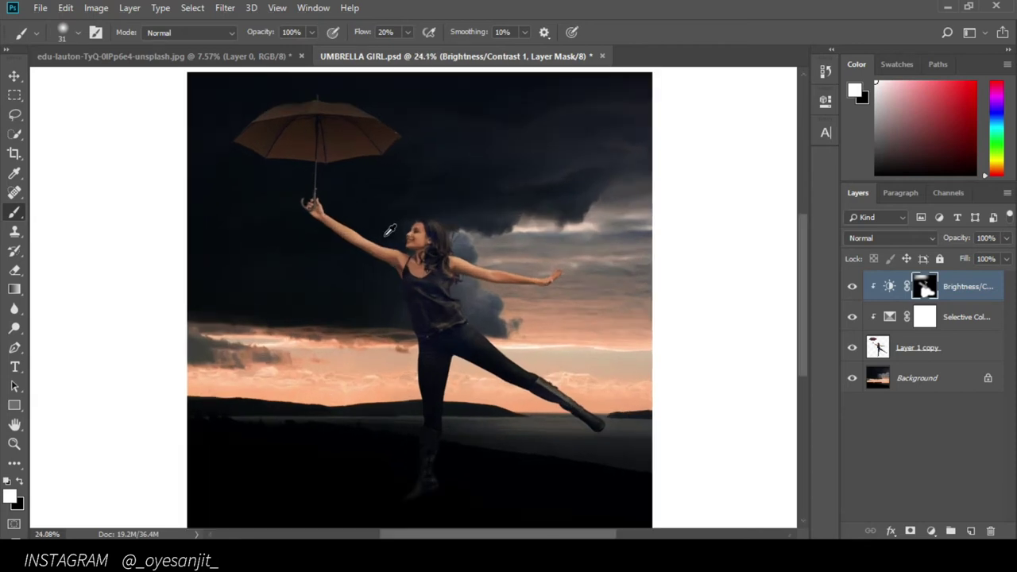
scroll(374, 234, "up", 2)
left_click_drag(368, 234, 412, 355)
scroll(362, 270, "up", 2)
scroll(317, 262, "up", 2)
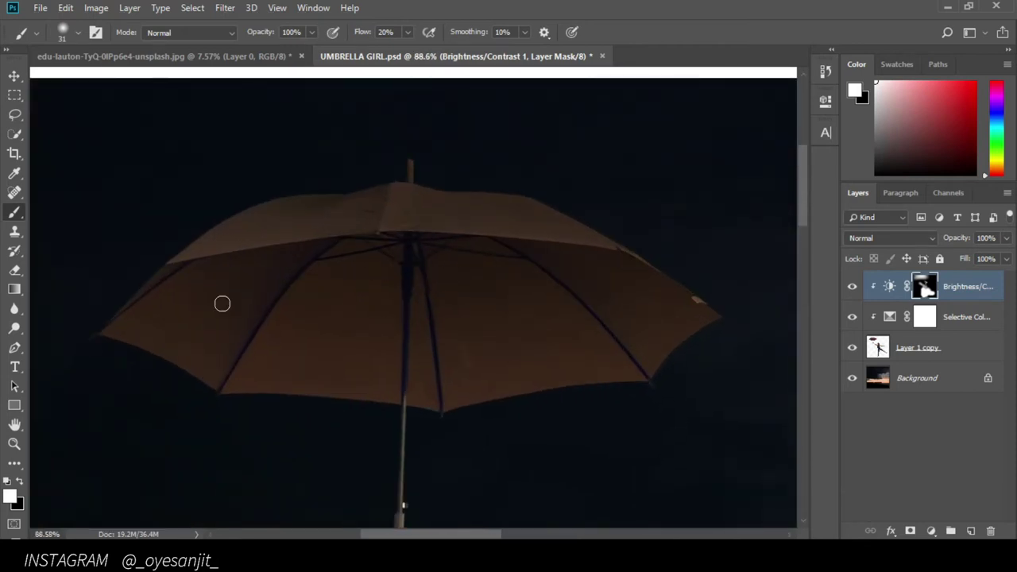
Load Layer 1 copy's outline as a selection and set Polygonal Lasso to add-to-selection mode.
left_click(956, 356)
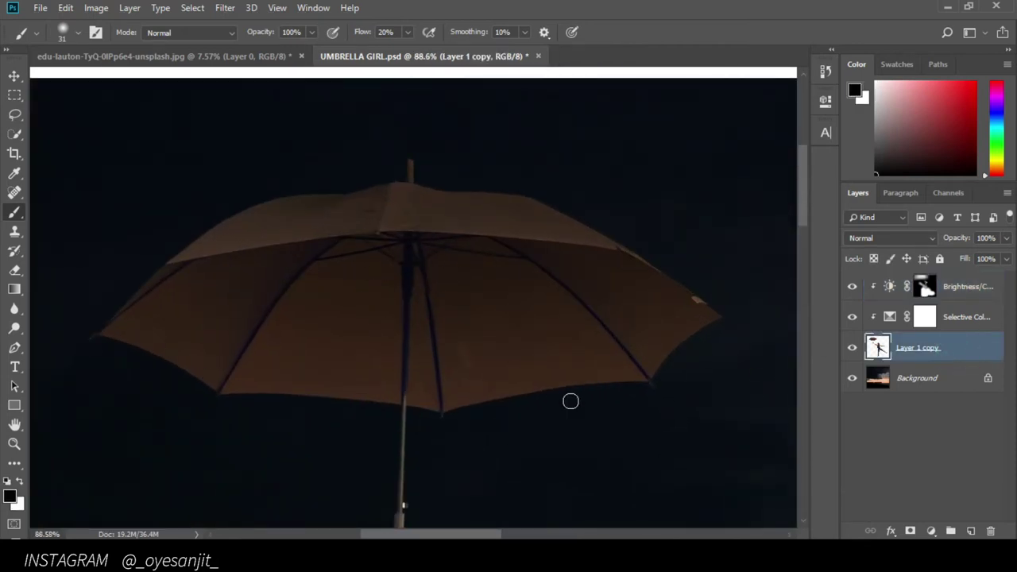
left_click(887, 353, "ctrl")
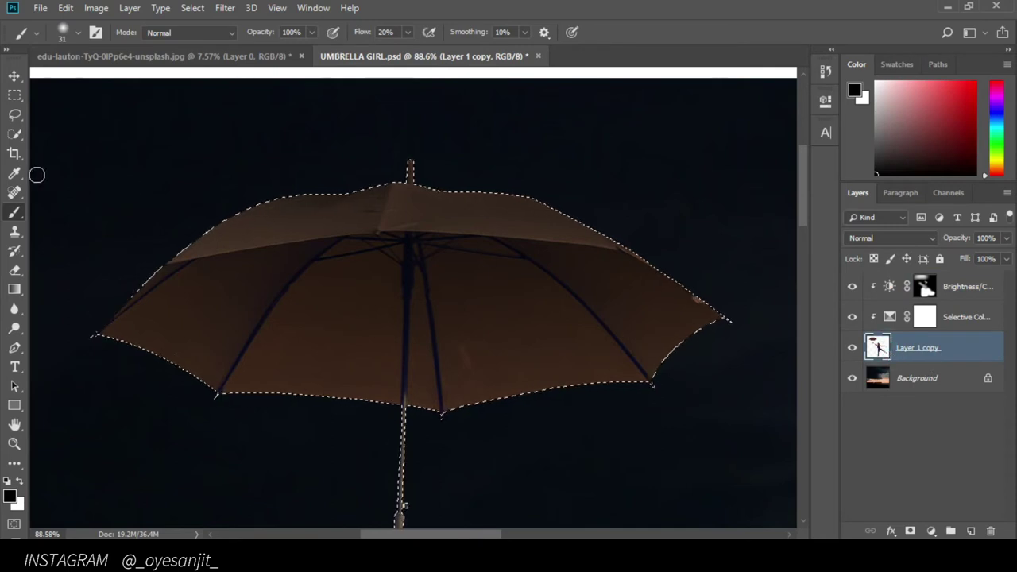
right_click(14, 117)
left_click(48, 126)
left_click(98, 32)
scroll(100, 345, "up", 3)
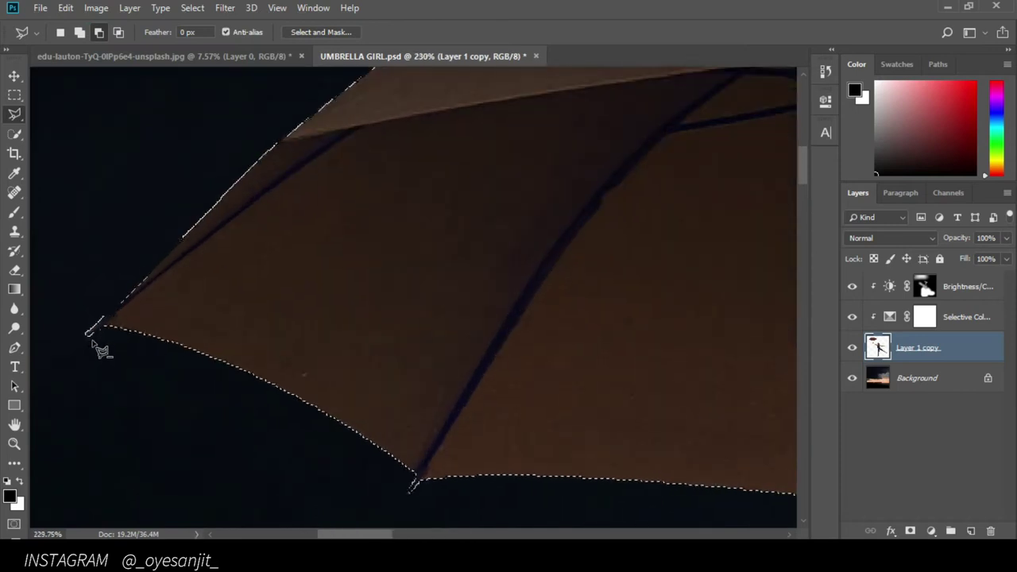
scroll(102, 346, "up", 1)
Add the umbrella canopy to the selection with a lasso outline, then trace points along the rim.
left_click(85, 330)
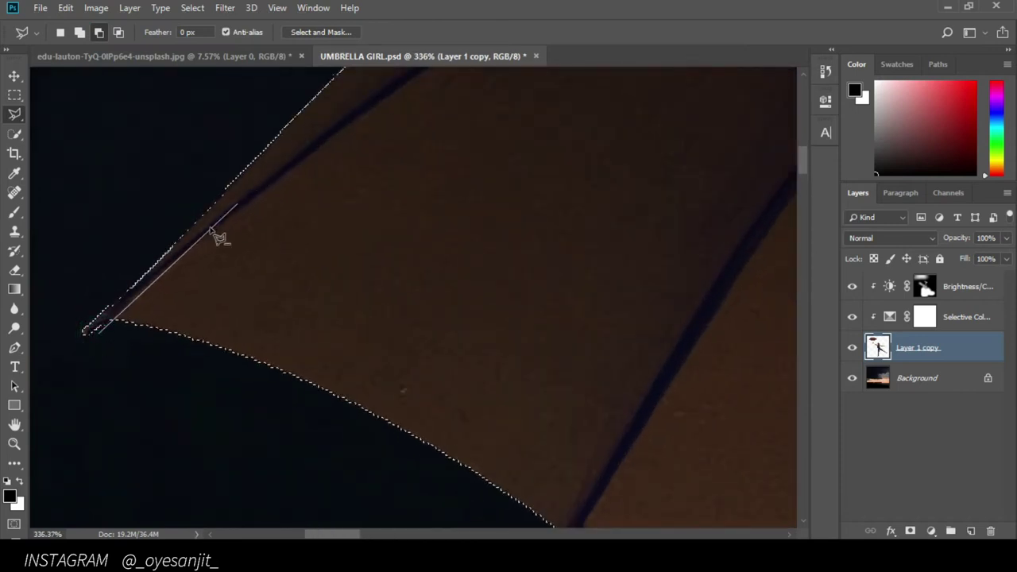
left_click(125, 303)
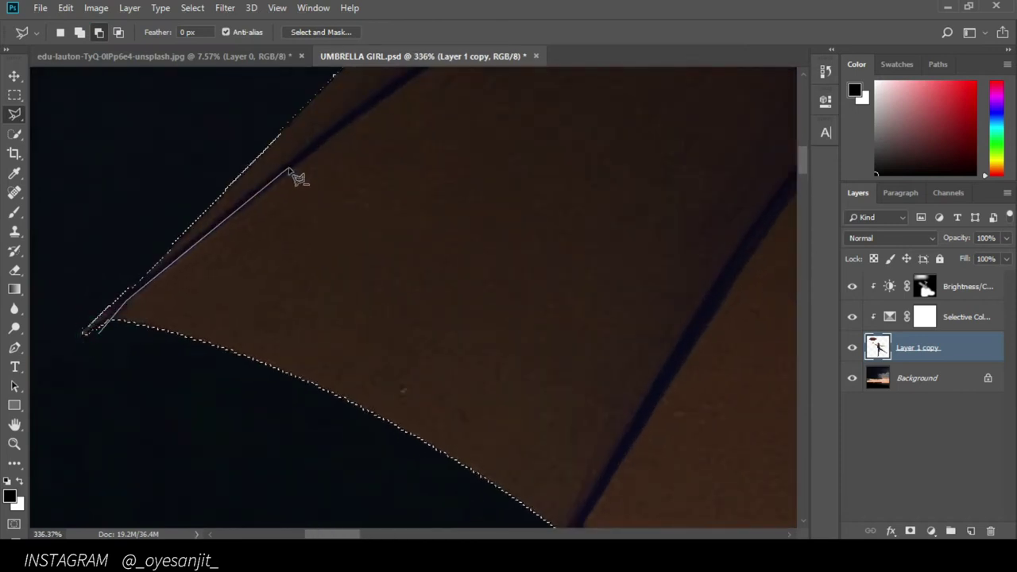
left_click(311, 165)
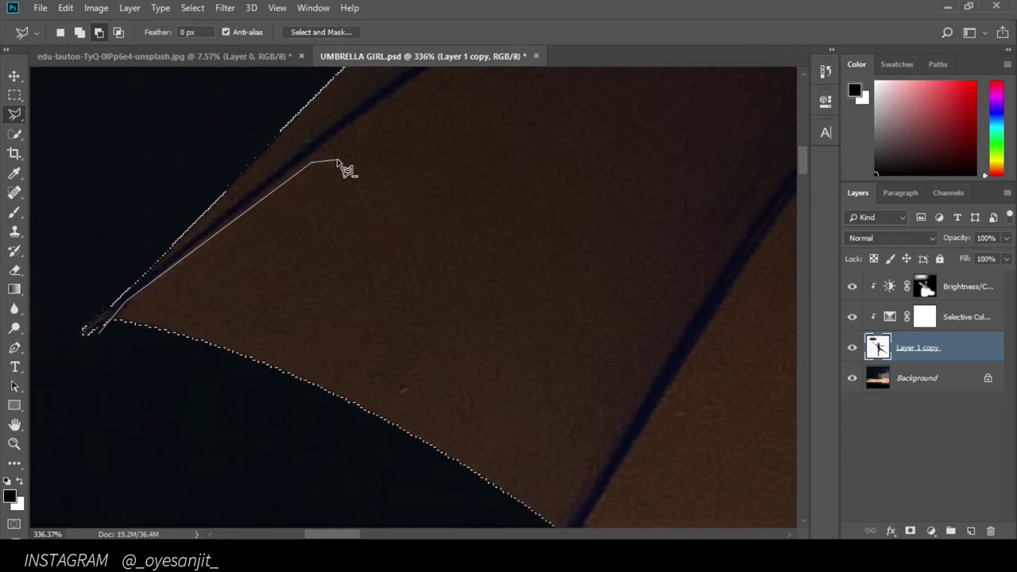
left_click(488, 148)
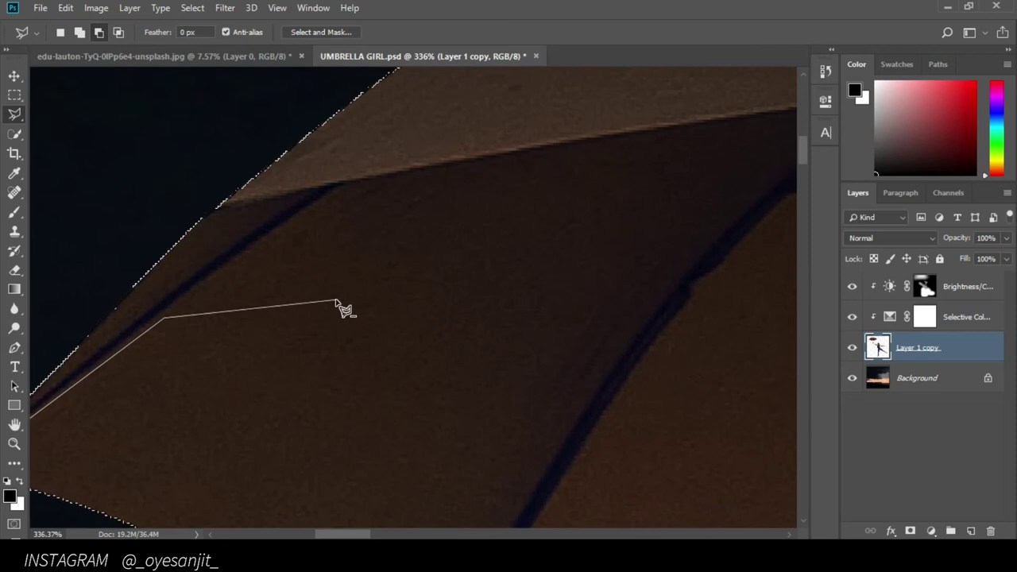
double_click(340, 302)
left_click(214, 210)
left_click(426, 167)
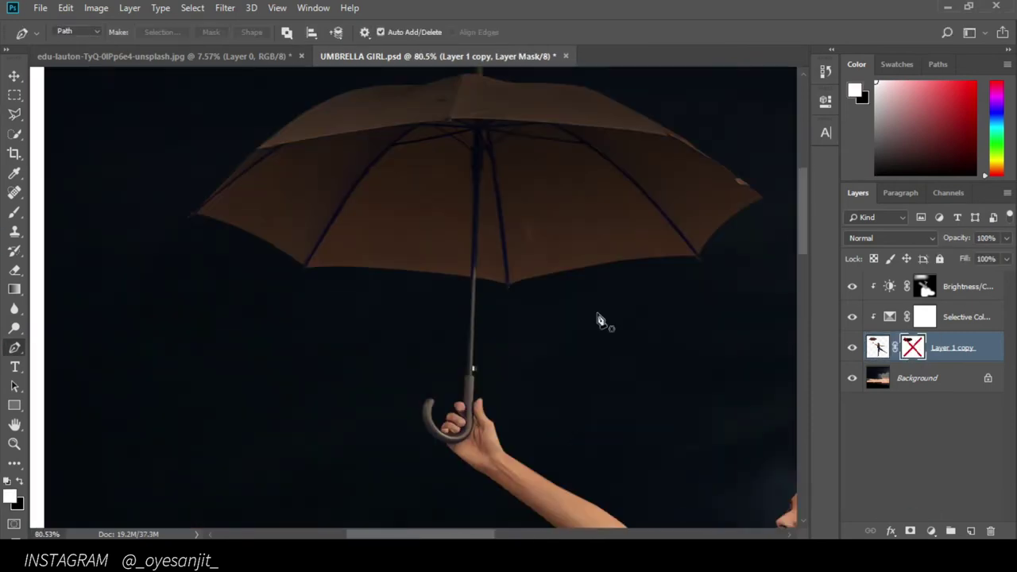
Paint the leftover right umbrella tip black on the mask, then deselect.
key("b")
right_click(246, 301)
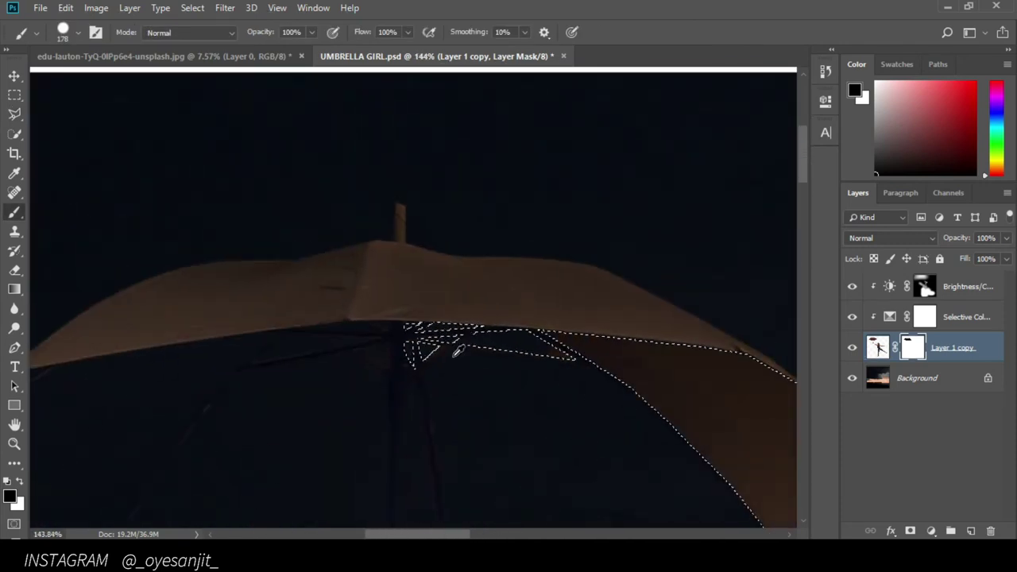
mouse_move(593, 377)
left_mouse_down()
mouse_move(333, 232)
mouse_move(347, 223)
left_mouse_up()
key("ctrl+d")
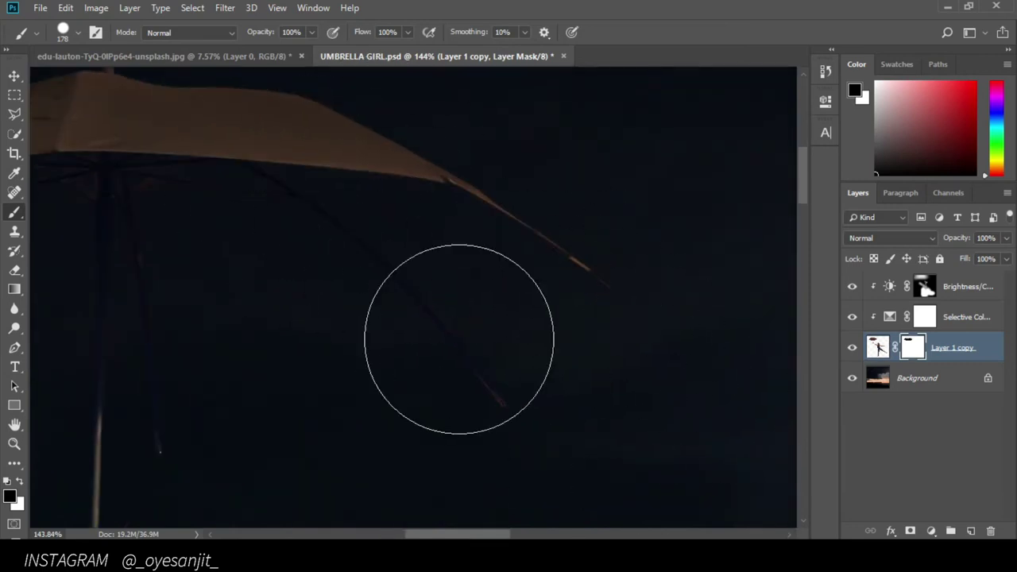
scroll(459, 340, "down", 5)
scroll(771, 329, "down", 3)
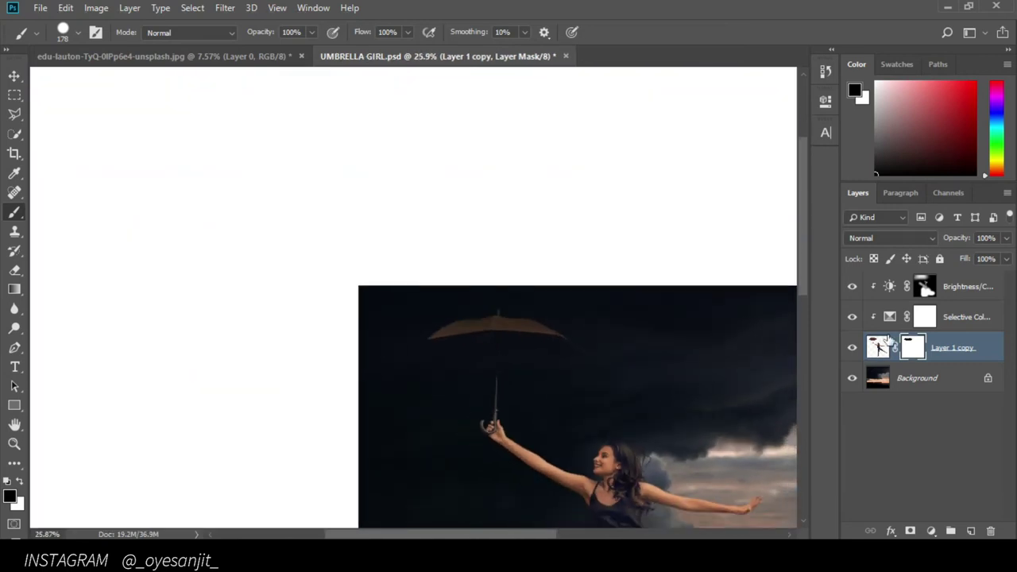
Duplicate the layer as Layer 1 copy 2 and delete the mask from Layer 1 copy.
key("ctrl+j")
right_click(917, 378)
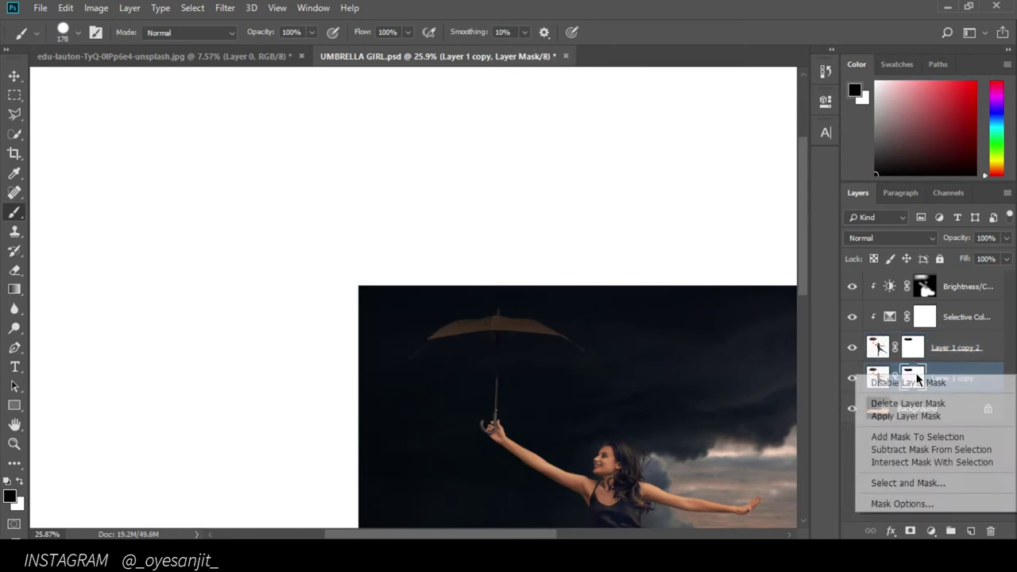
left_click(882, 402)
left_click(852, 347)
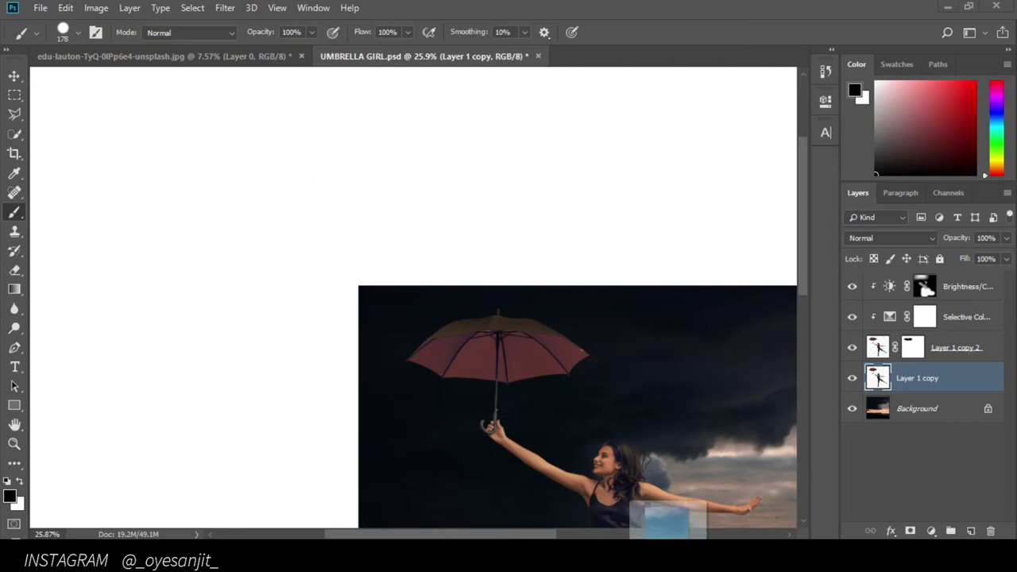
Place the sea-and-sky umbrella photo, scaled and positioned over the umbrella.
left_click_drag(667, 520, 615, 454)
left_click_drag(392, 239, 375, 218)
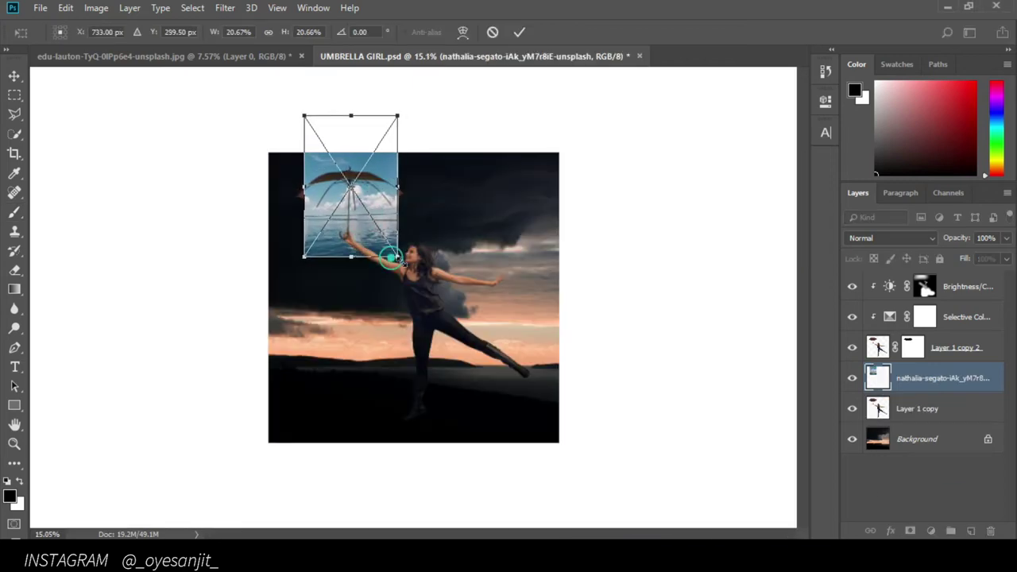
left_click(520, 32)
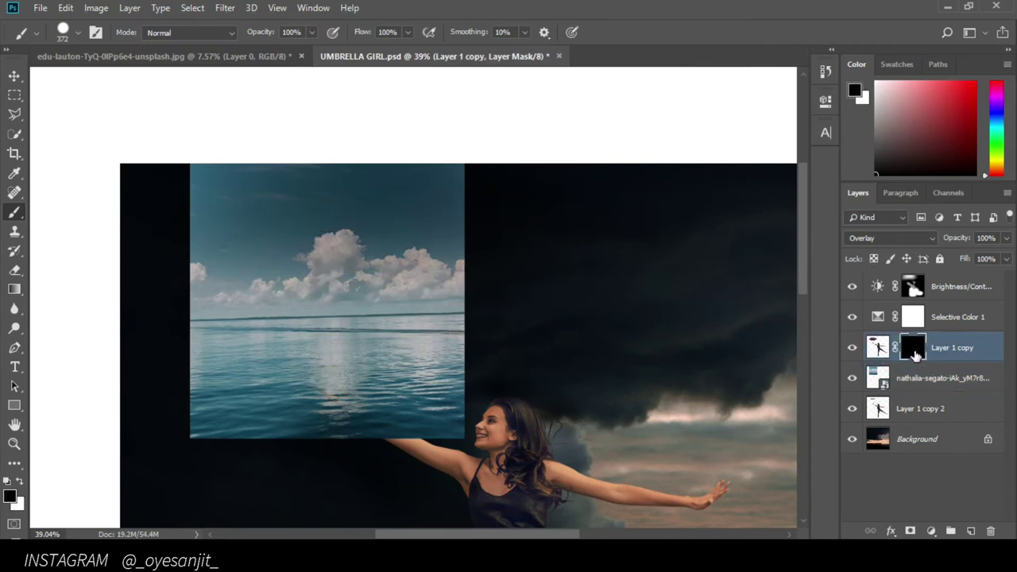
Move the sea photo layer between the two dancer copies and set its opacity to 27%.
left_click_drag(915, 355, 938, 423)
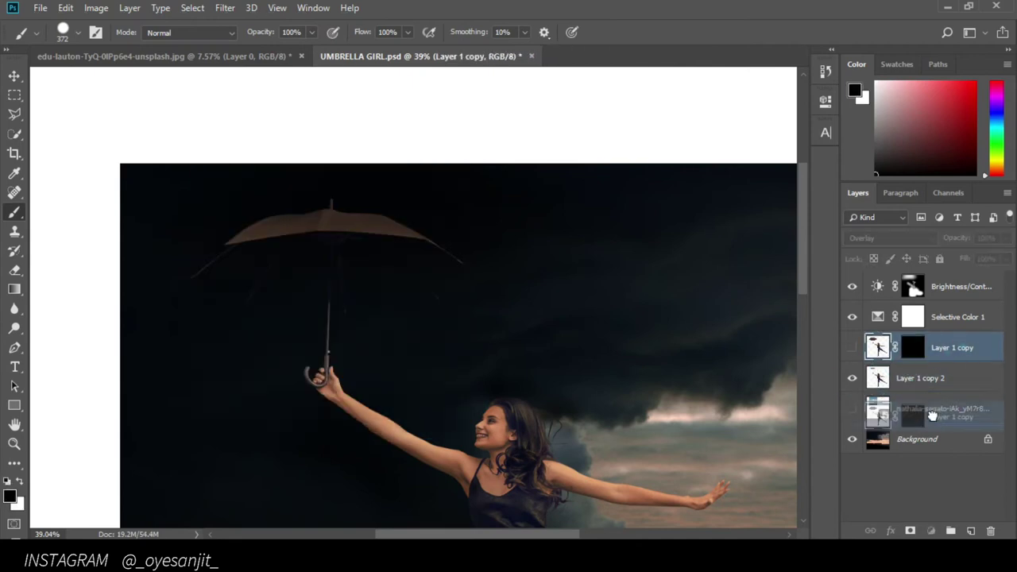
left_click_drag(882, 348, 901, 390)
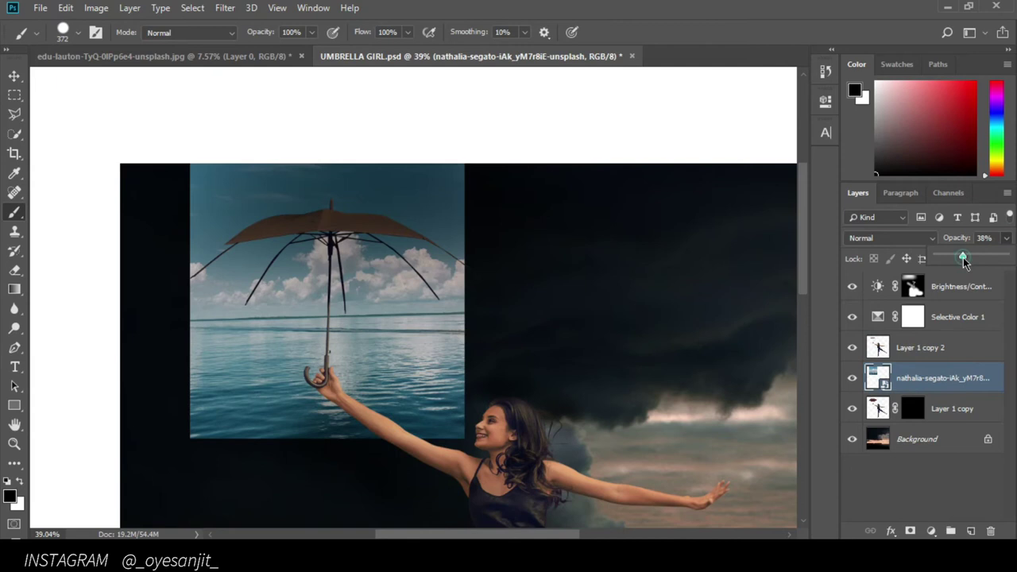
left_click_drag(964, 260, 956, 260)
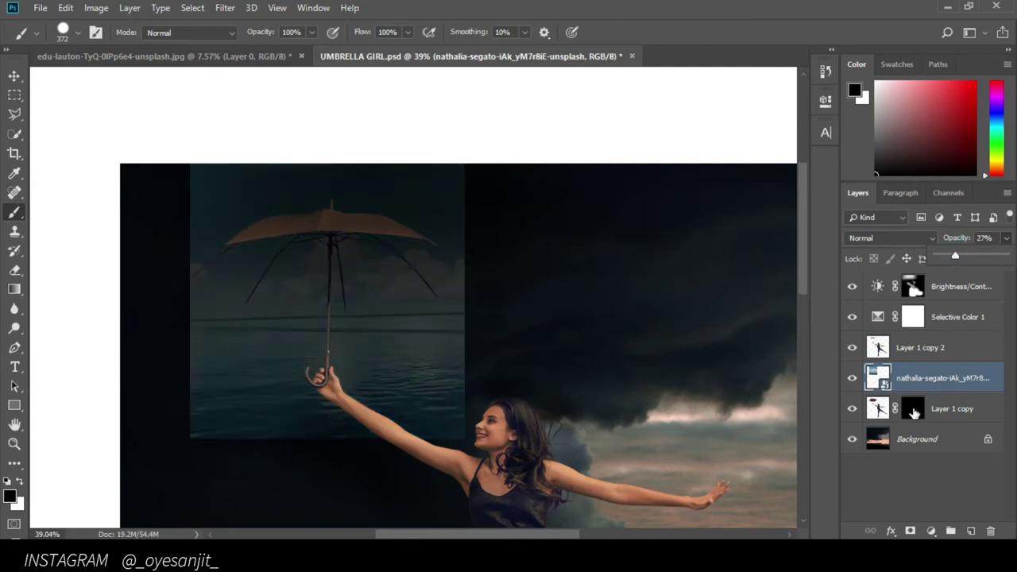
left_click(911, 410)
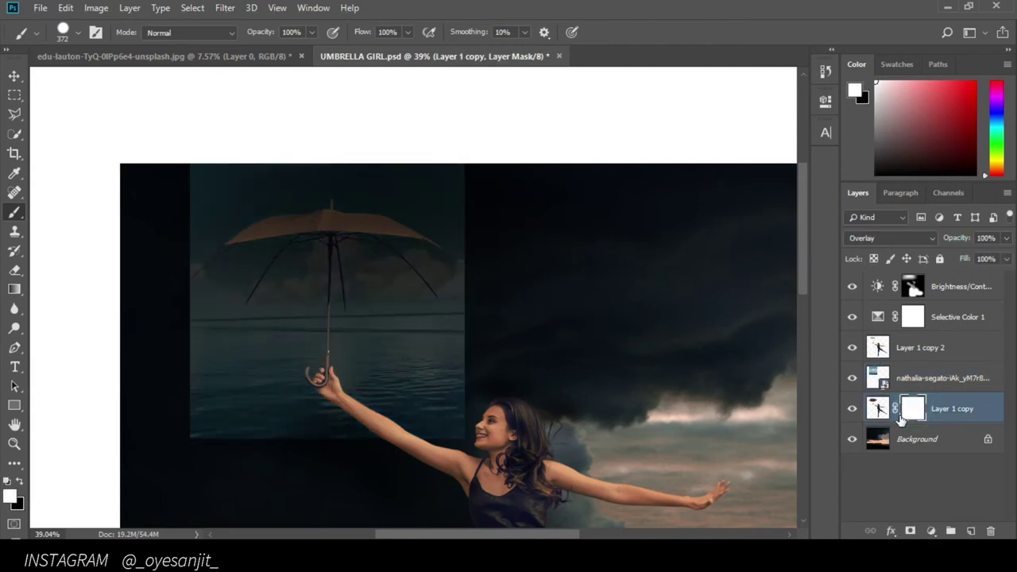
left_click(913, 379)
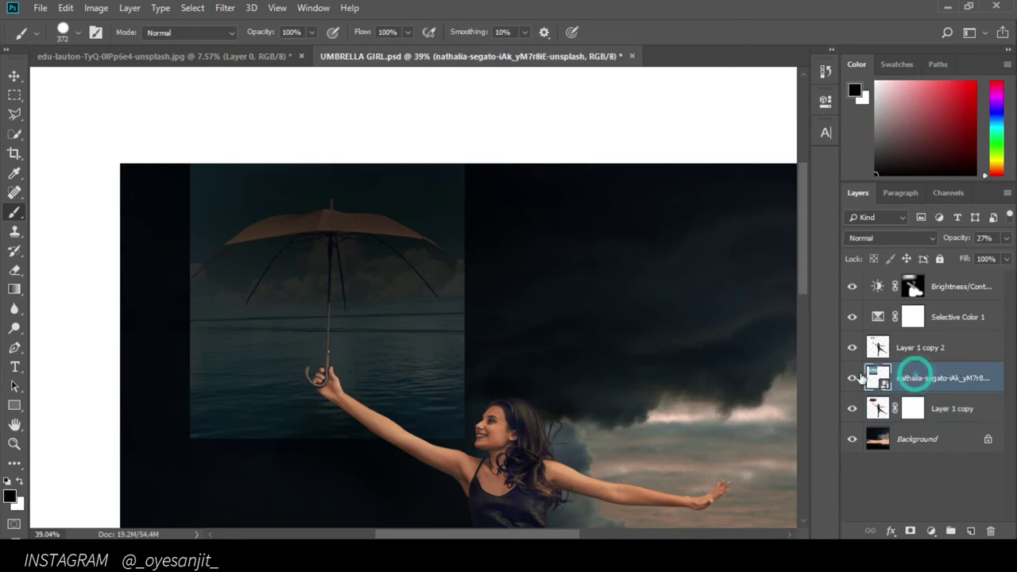
scroll(423, 300, "up", 2)
key("ctrl+t")
scroll(433, 290, "down", 2)
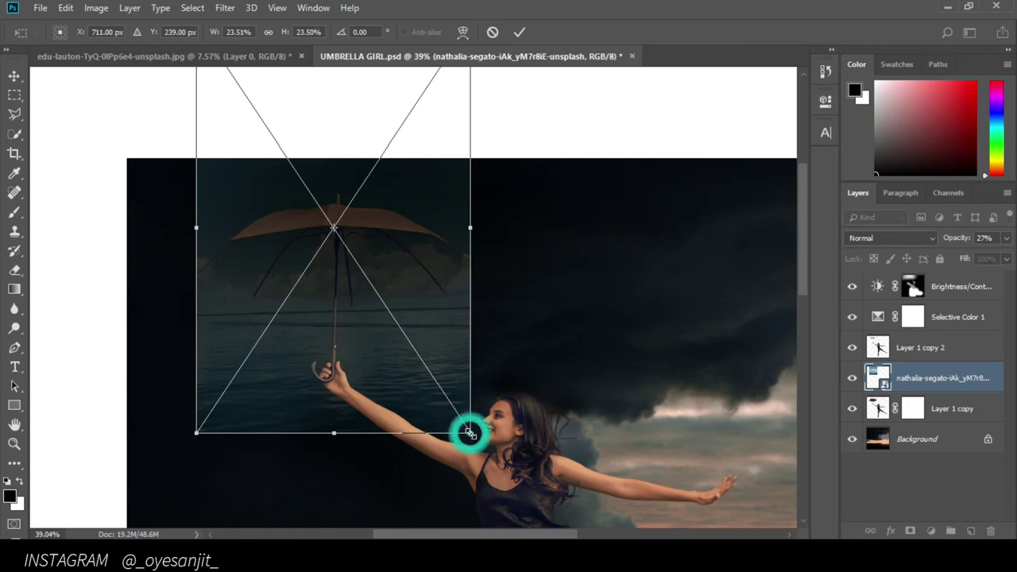
Skew the sea photo, then warp its top, sides and bottom to curve around the canopy.
mouse_move(471, 436)
left_mouse_down()
mouse_move(451, 405)
mouse_move(448, 415)
left_mouse_up()
left_click_drag(459, 215, 471, 226)
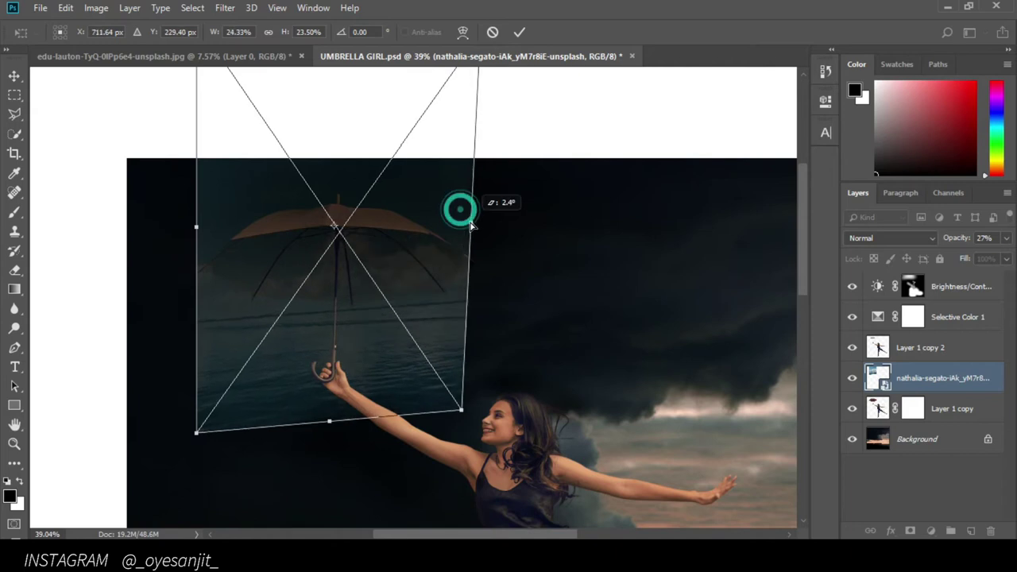
right_click(340, 333)
left_click_drag(345, 295, 351, 262)
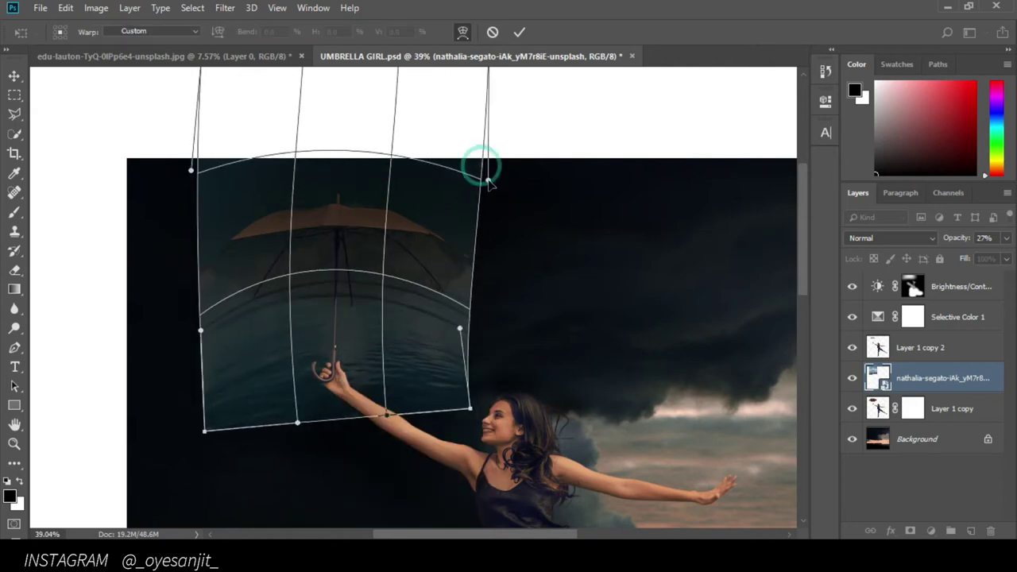
left_click_drag(479, 163, 510, 185)
left_click_drag(190, 173, 168, 207)
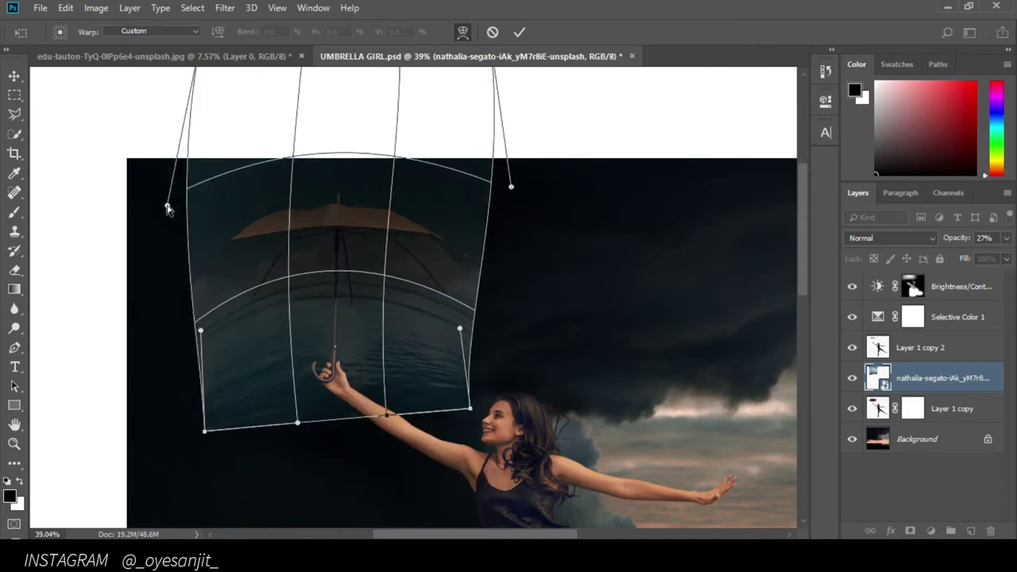
left_click_drag(298, 424, 321, 338)
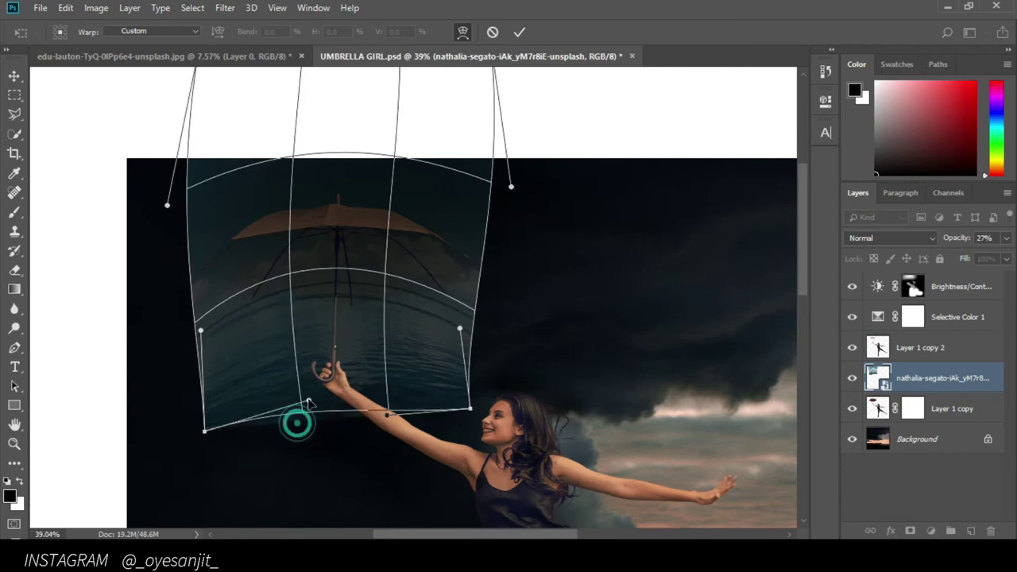
left_click(520, 33)
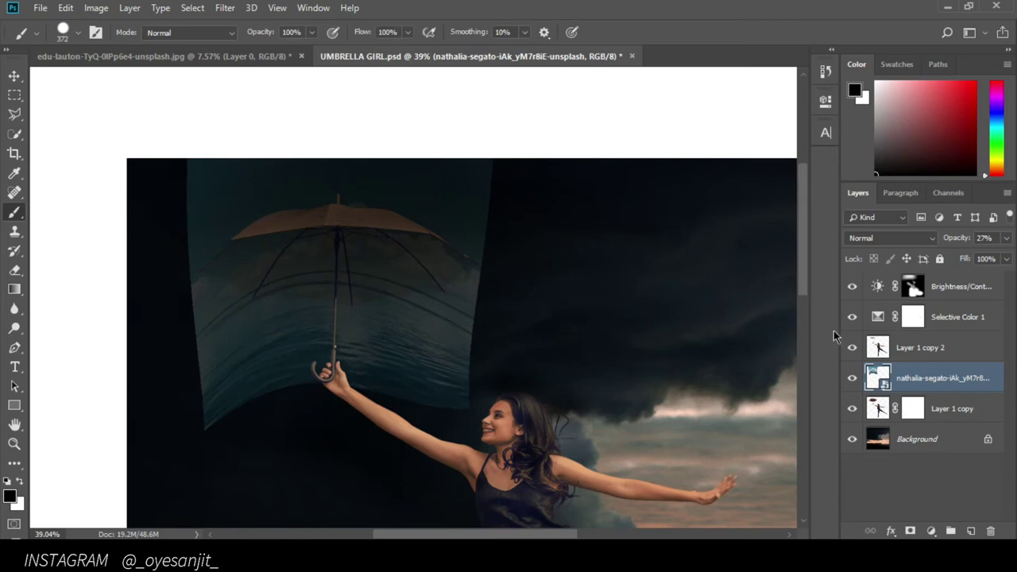
Apply Layer 1 copy's layer mask and clip the sea photo to that layer.
left_click(911, 408)
right_click(912, 408)
left_click(906, 306)
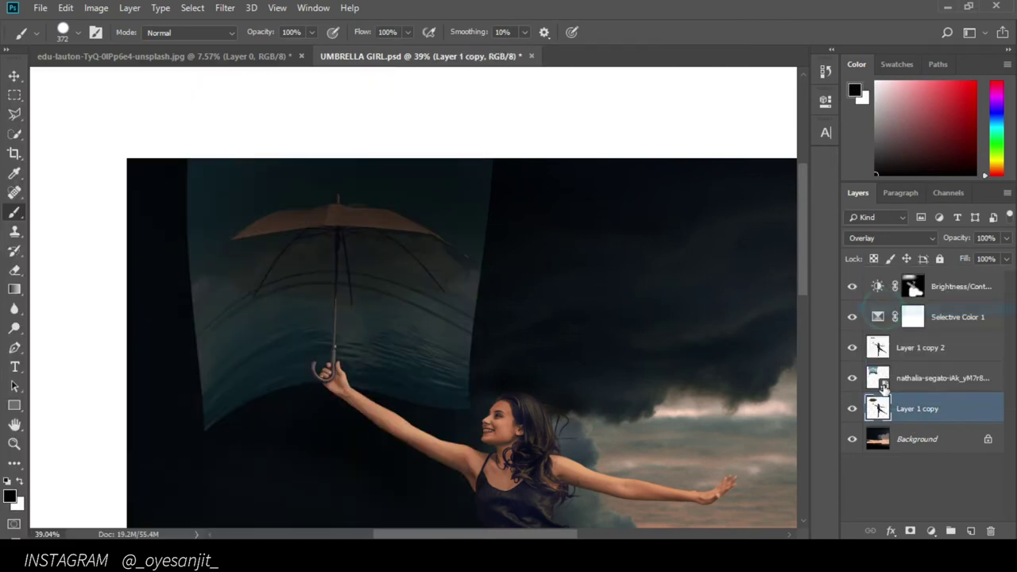
key("super")
key("super")
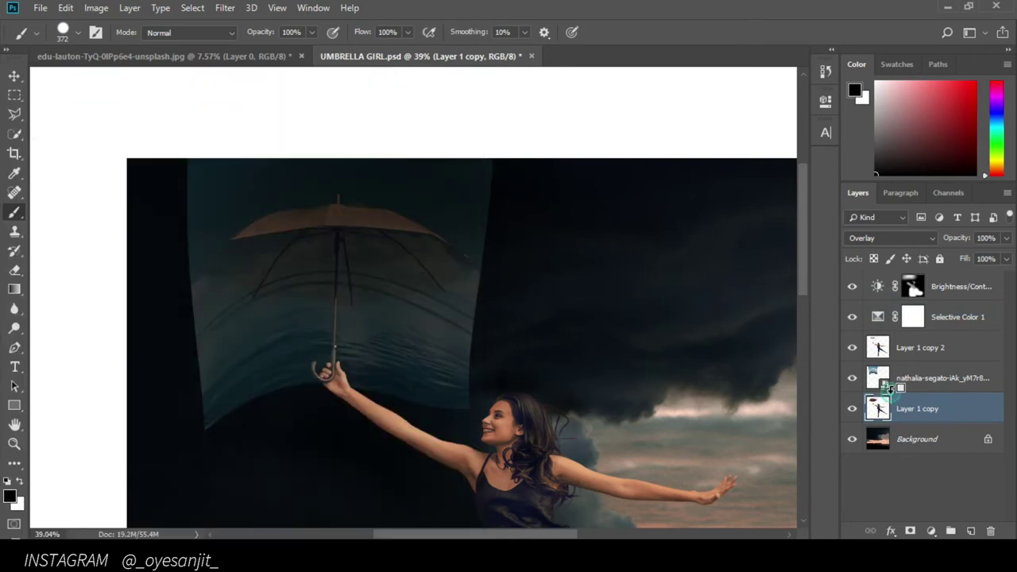
left_click(888, 389, "alt")
scroll(658, 375, "up", 1)
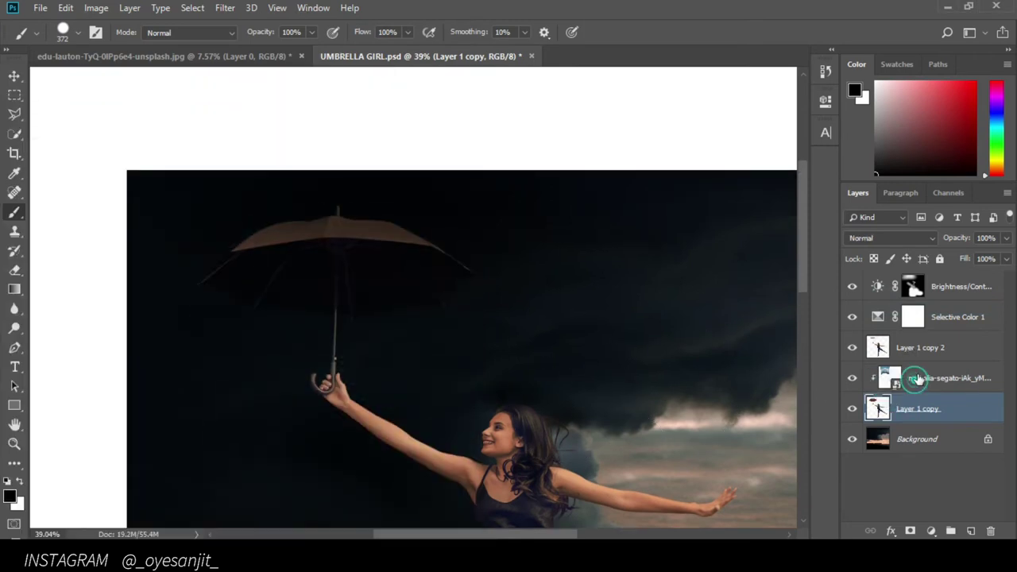
left_click(918, 379)
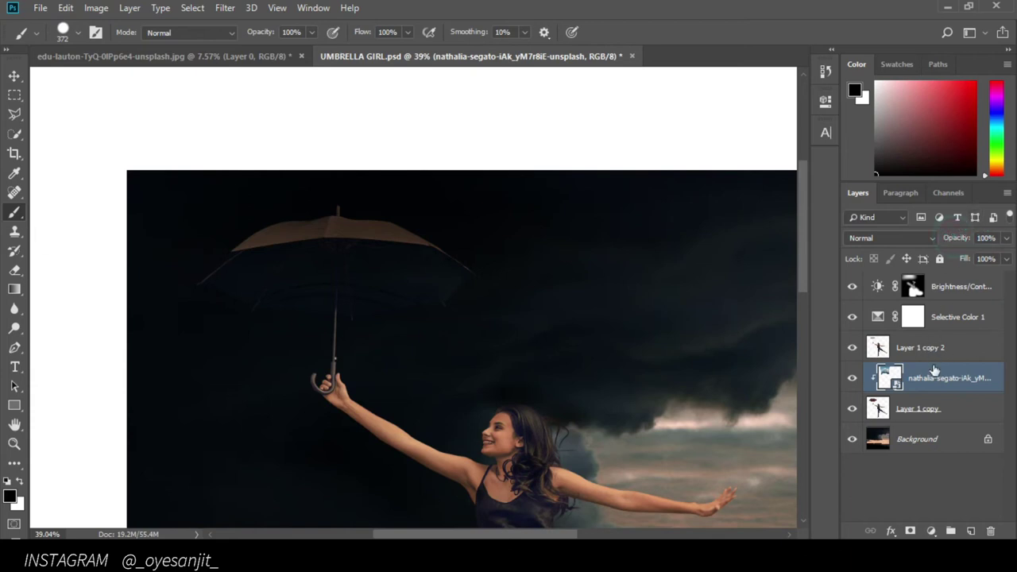
Switch Layer 1 copy's blend mode to Normal after checking its visibility.
left_click(913, 409)
left_click(853, 411)
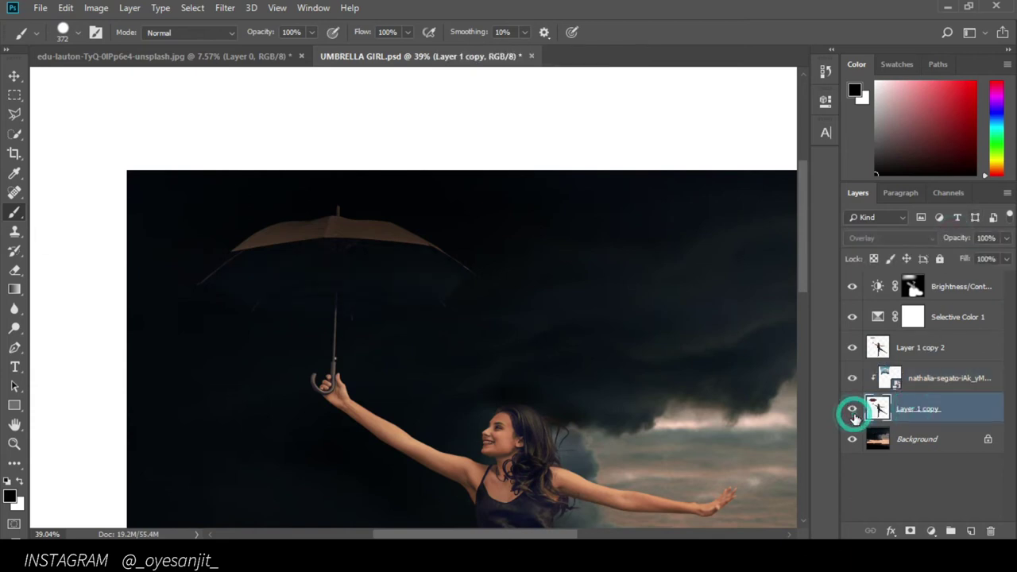
left_click(909, 357)
left_click(874, 411)
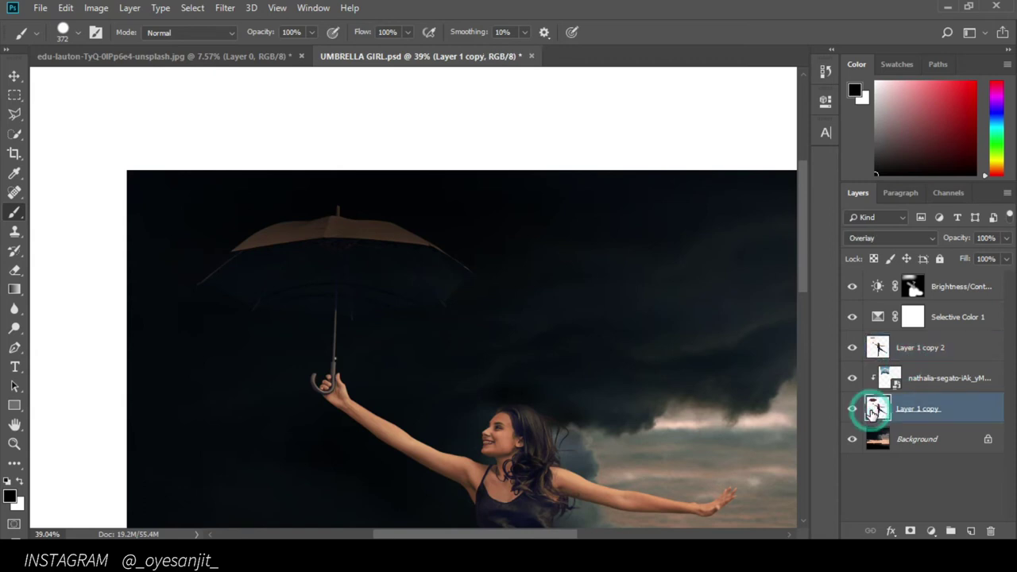
left_click(866, 240)
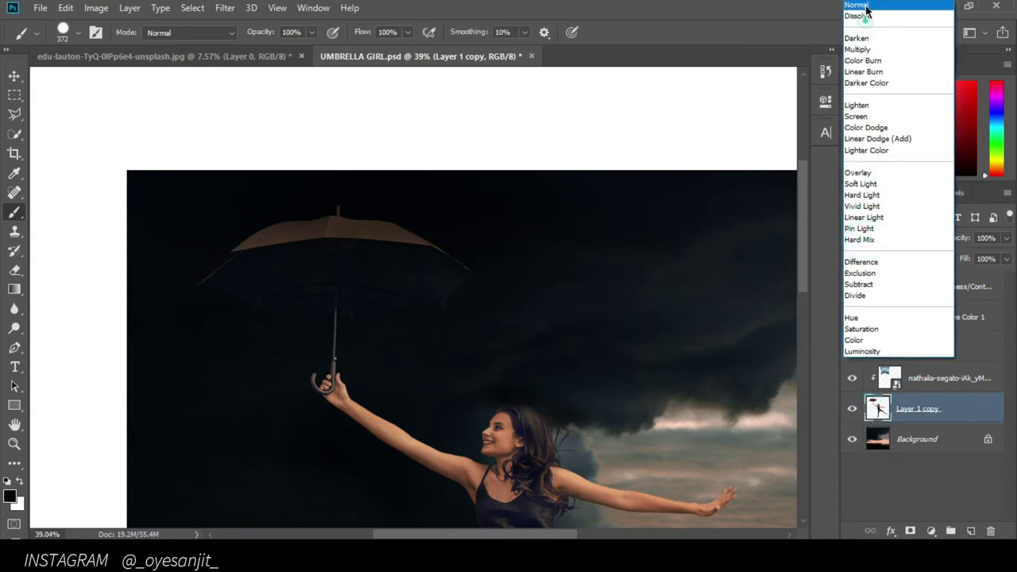
left_click(866, 6)
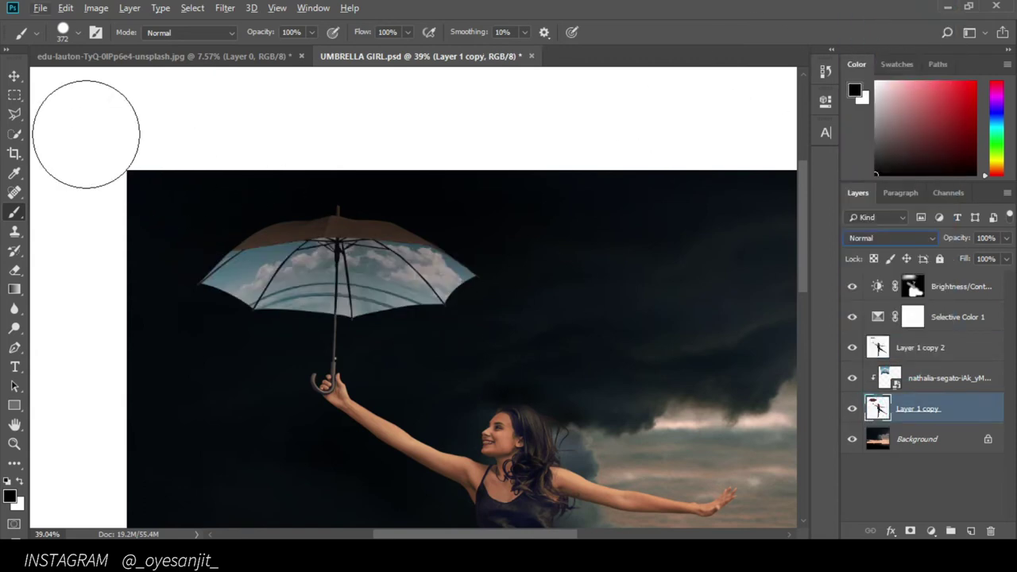
left_click(14, 76)
scroll(398, 229, "down", 2)
Select the sky photo layer and drag it to reposition the clouds inside the canopy.
scroll(373, 238, "down", 3)
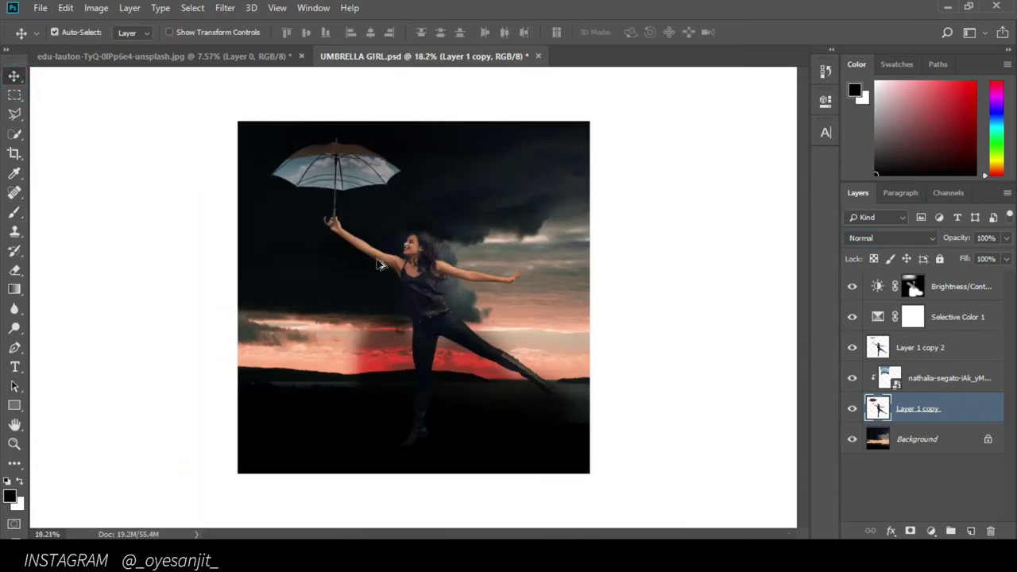
scroll(347, 238, "up", 2)
scroll(357, 381, "up", 2)
scroll(366, 349, "up", 2)
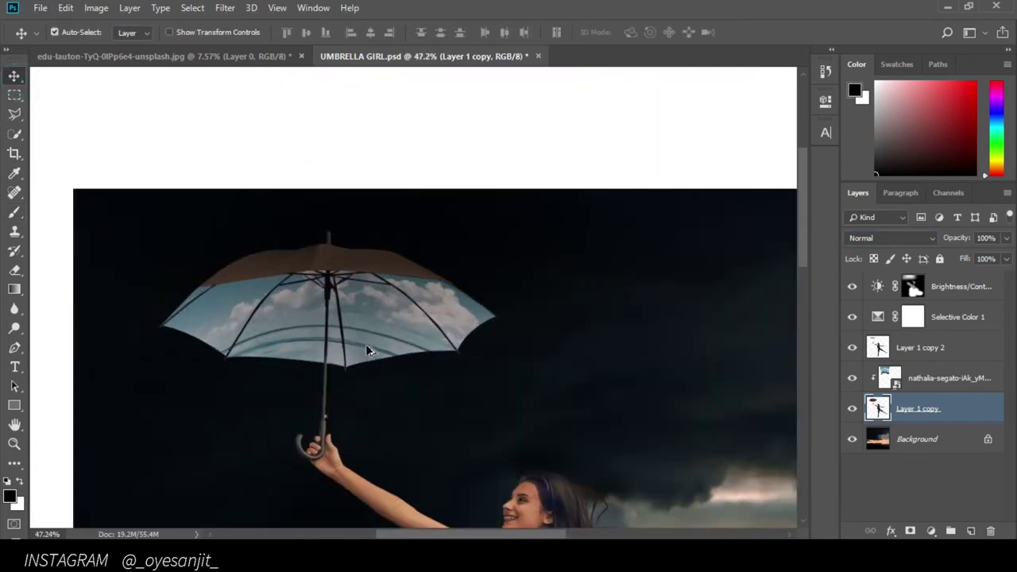
scroll(394, 337, "up", 2)
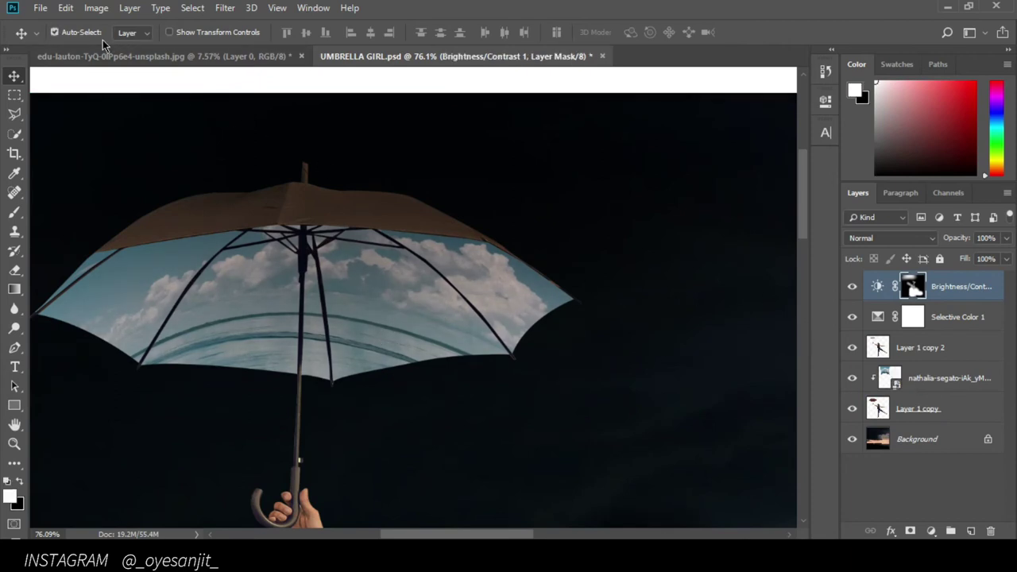
left_click(927, 374)
left_click_drag(445, 354, 429, 378)
Zoom around the umbrella and toggle the clouds layer off and on to compare.
scroll(428, 377, "down", 2)
scroll(429, 377, "down", 2)
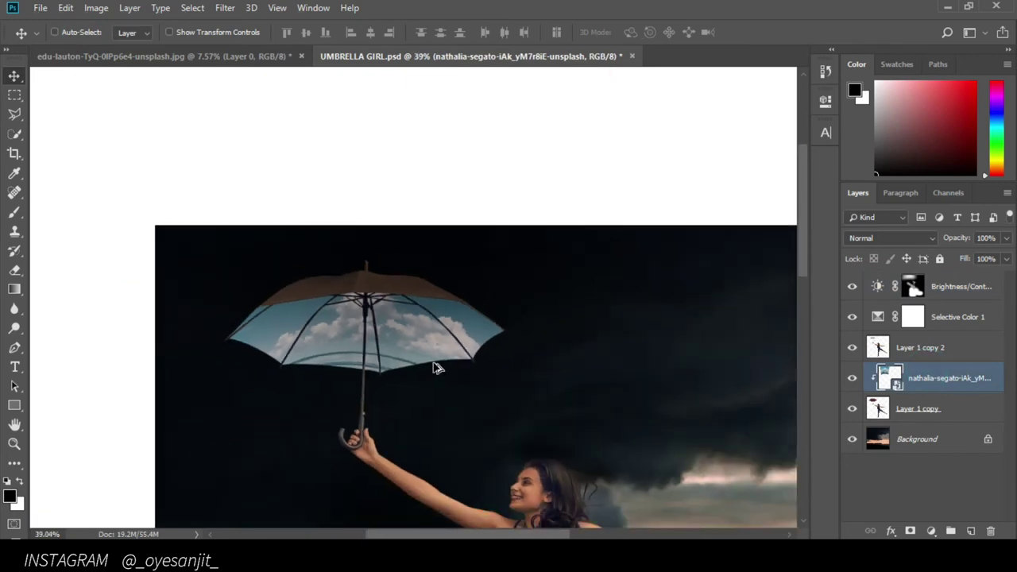
scroll(436, 373, "up", 3)
scroll(433, 372, "up", 1)
scroll(433, 371, "down", 2)
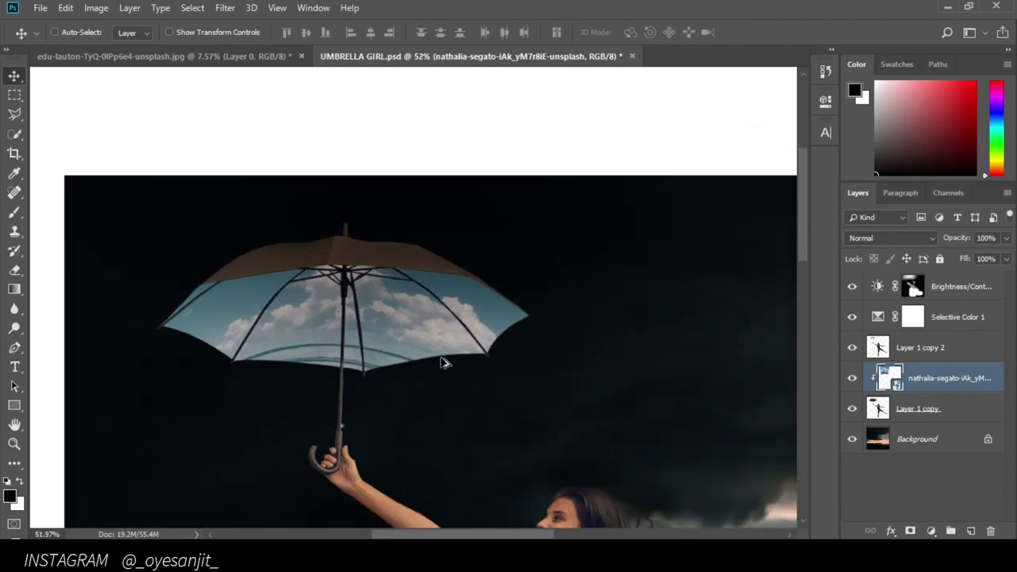
scroll(445, 374, "down", 2)
scroll(457, 375, "down", 1)
scroll(454, 372, "down", 3)
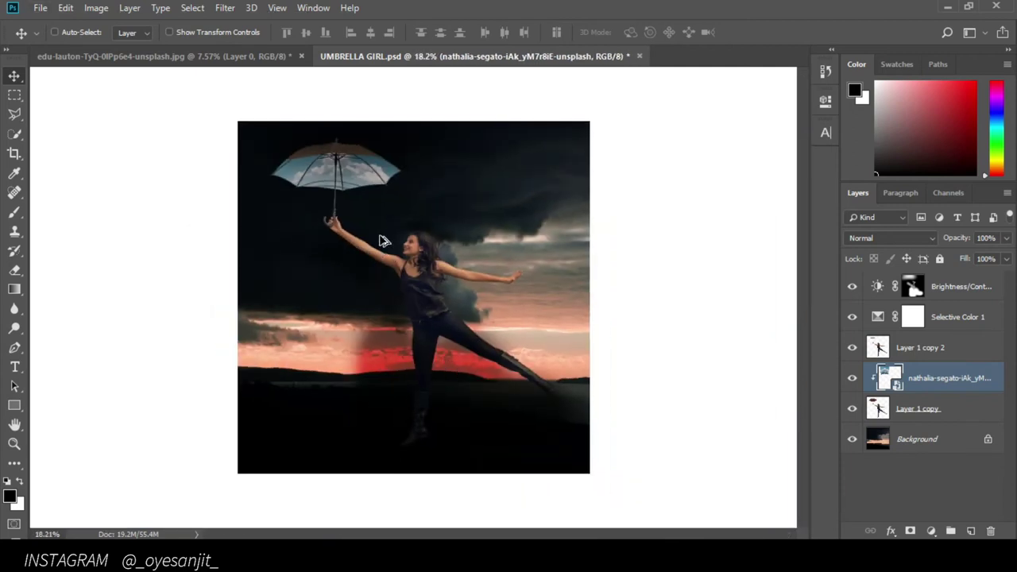
scroll(381, 240, "up", 2)
scroll(386, 234, "up", 1)
scroll(352, 204, "up", 1)
scroll(405, 311, "up", 1)
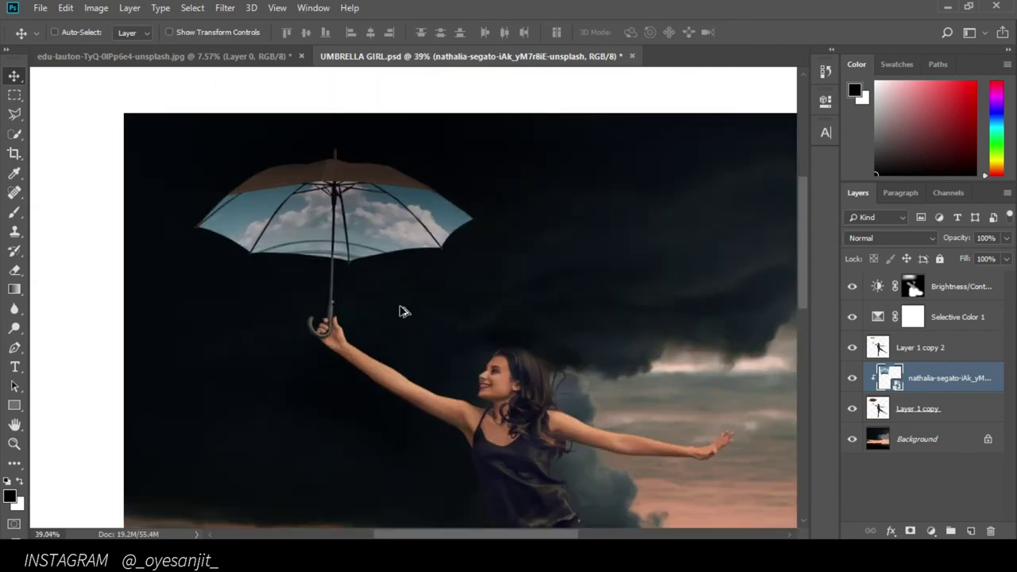
scroll(403, 310, "up", 1)
left_click(908, 408)
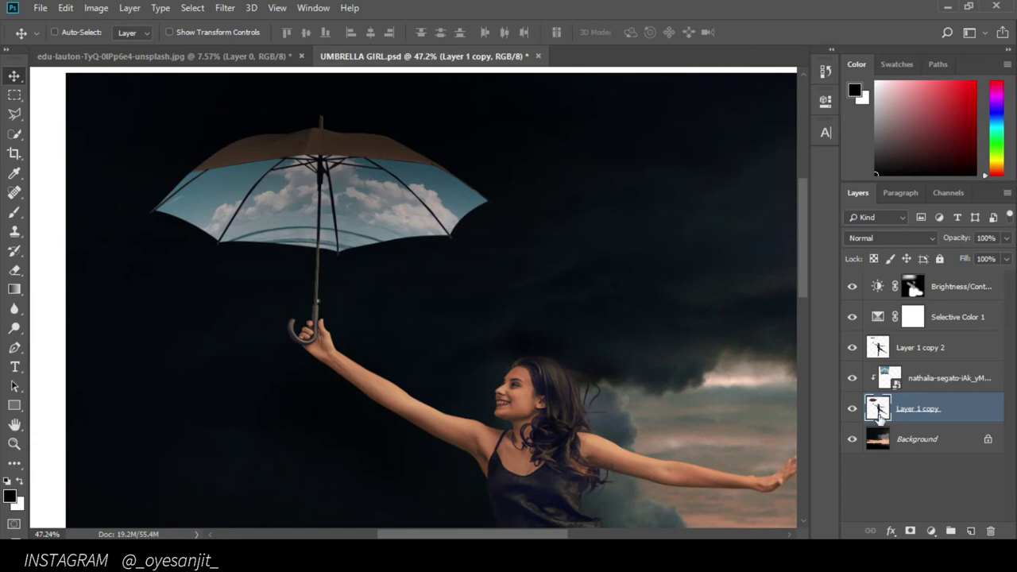
left_click(852, 379)
left_click(854, 376)
Check the girl and umbrella outline as a selection, deselect, then reselect the sky photo layer.
left_click(890, 378, "ctrl")
left_click(876, 408, "ctrl")
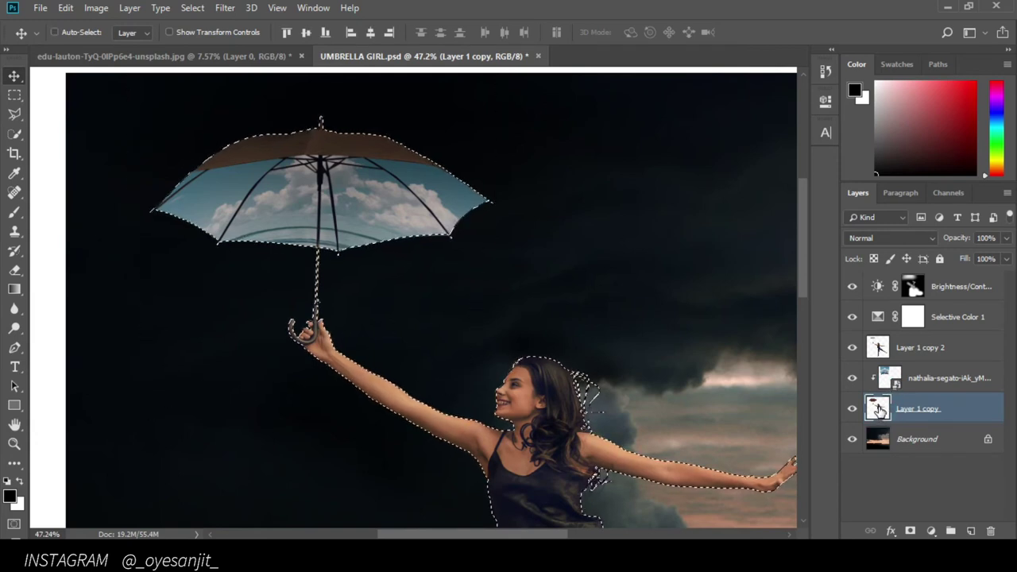
left_click(877, 347, "ctrl")
key("ctrl+d")
left_click(852, 409)
left_click(853, 408)
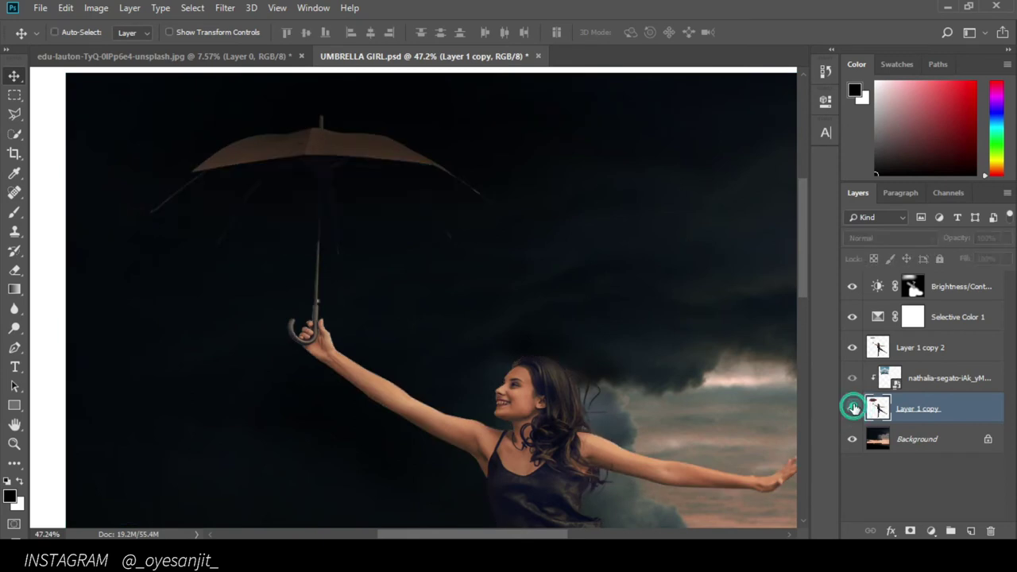
left_click(949, 370)
Set the cloud layer to 80% opacity, shrink it to about 23% and seat it in the umbrella canopy.
left_click_drag(992, 261, 968, 257)
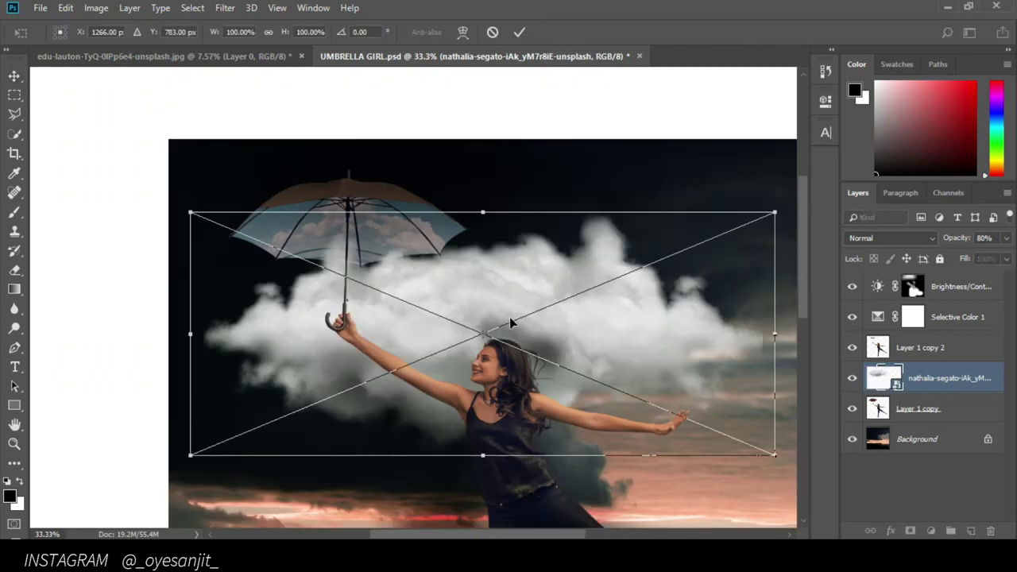
left_click_drag(777, 210, 394, 394)
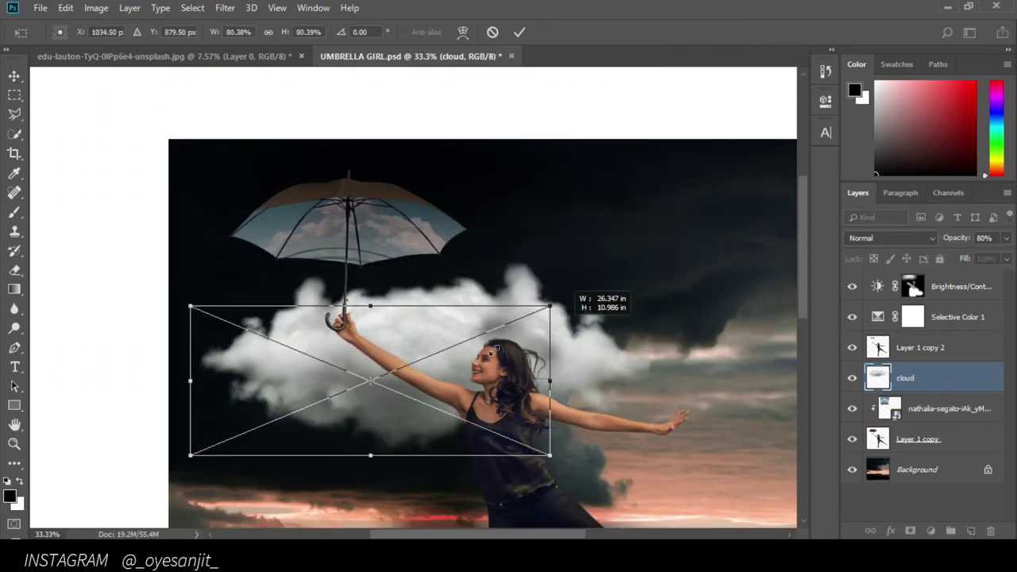
left_click_drag(327, 433, 389, 254)
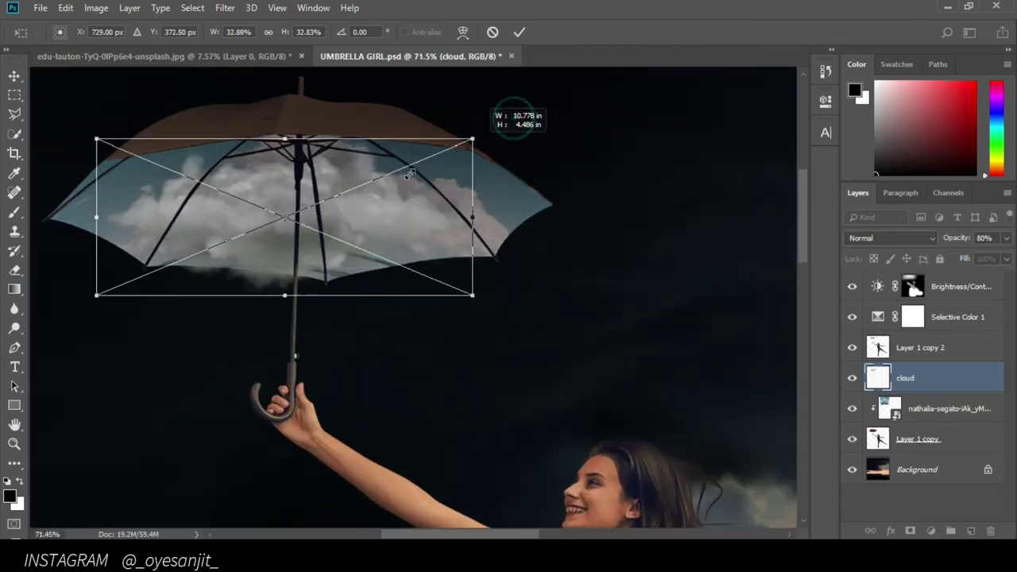
left_click_drag(514, 118, 390, 170)
left_click_drag(209, 281, 334, 251)
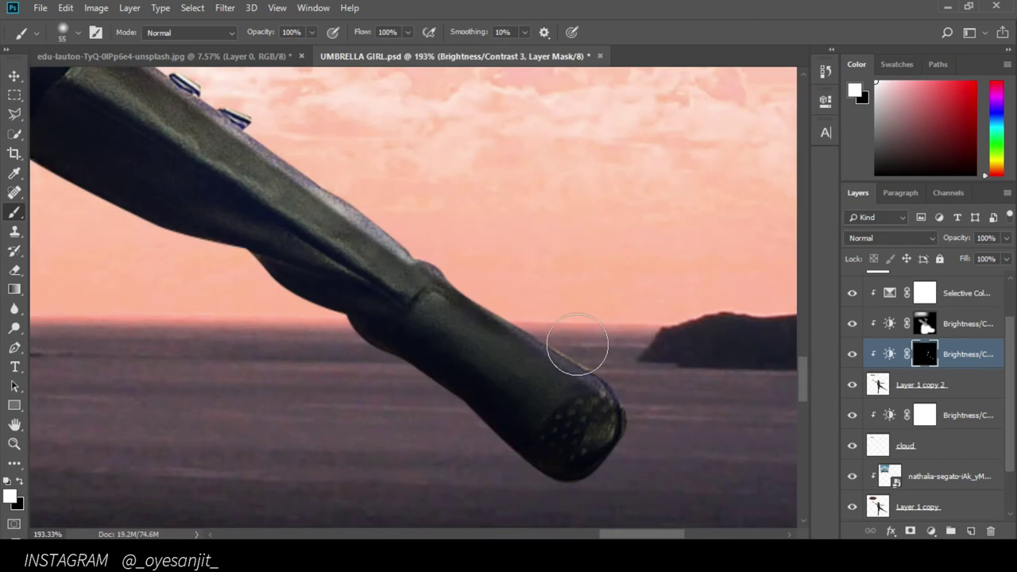
Paint a white highlight along the top edge of the raised leg up the thigh.
mouse_move(372, 169)
left_mouse_down()
mouse_move(556, 321)
mouse_move(398, 229)
left_mouse_up()
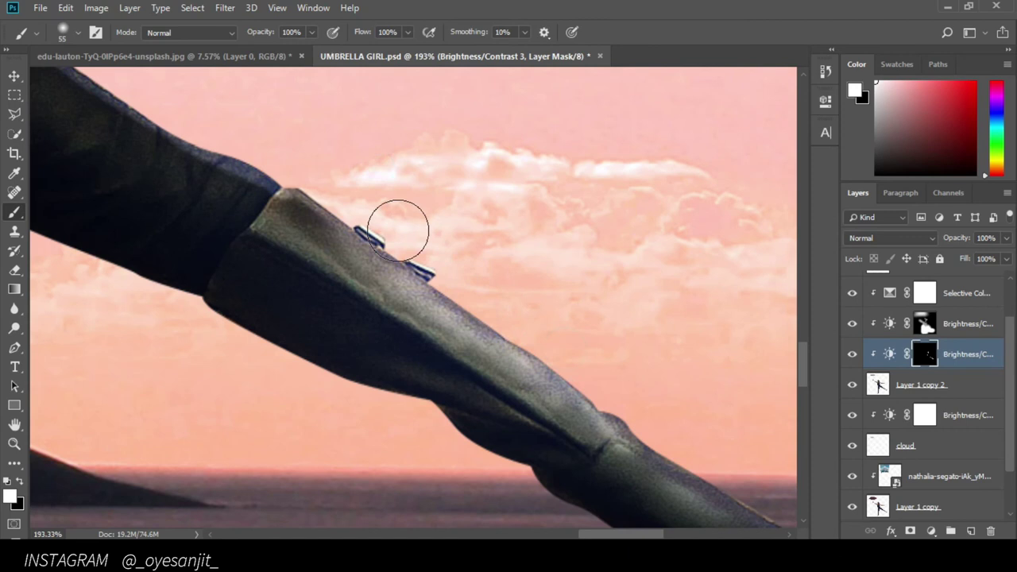
left_click_drag(278, 164, 509, 328)
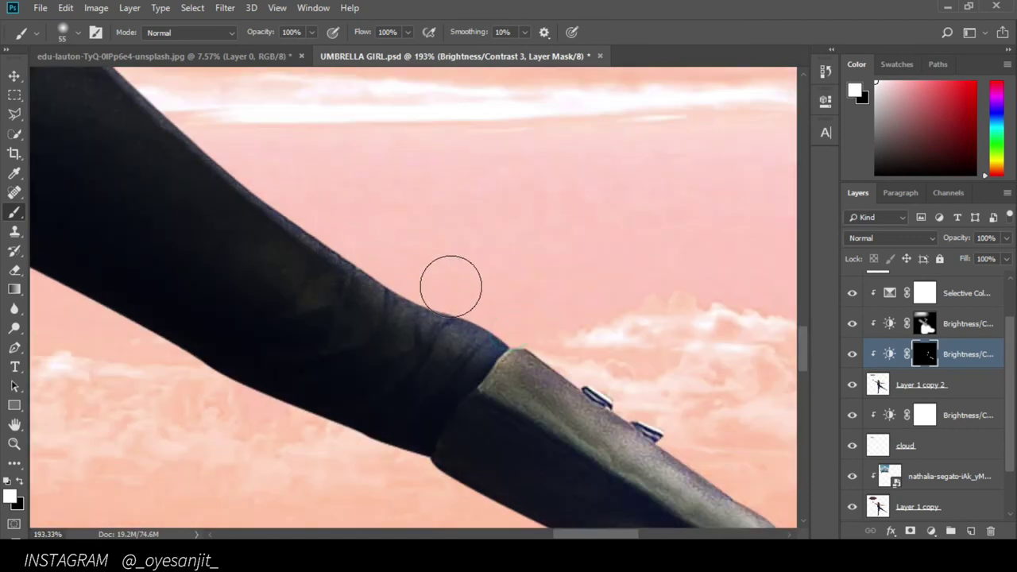
left_click_drag(191, 132, 241, 175)
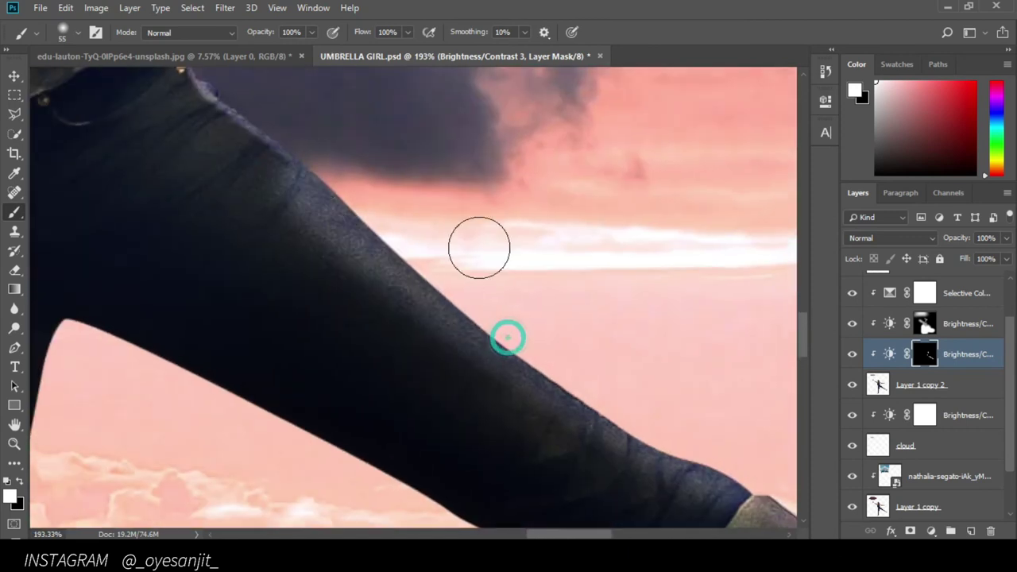
left_click_drag(508, 336, 370, 266)
Swap the brush colour to black and inspect the outstretched arm and hand.
key("x")
scroll(606, 345, "down", 5)
scroll(545, 363, "up", 4)
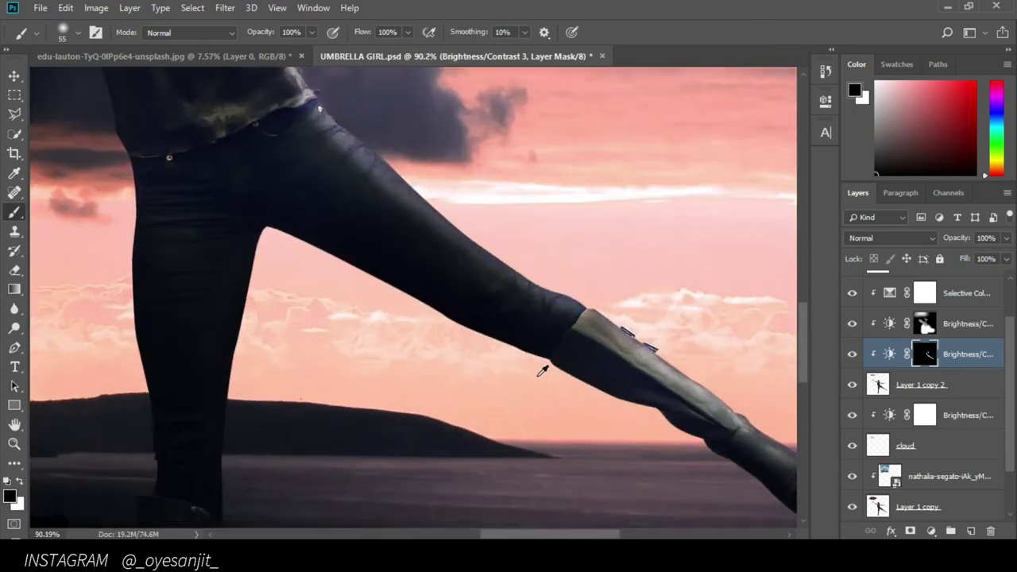
scroll(367, 336, "up", 5)
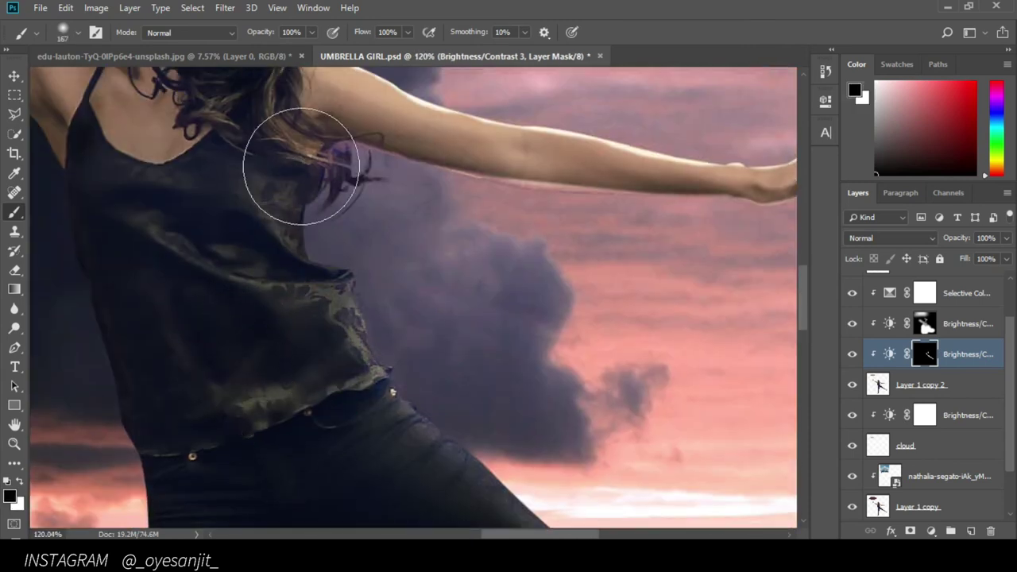
left_click_drag(302, 215, 280, 311)
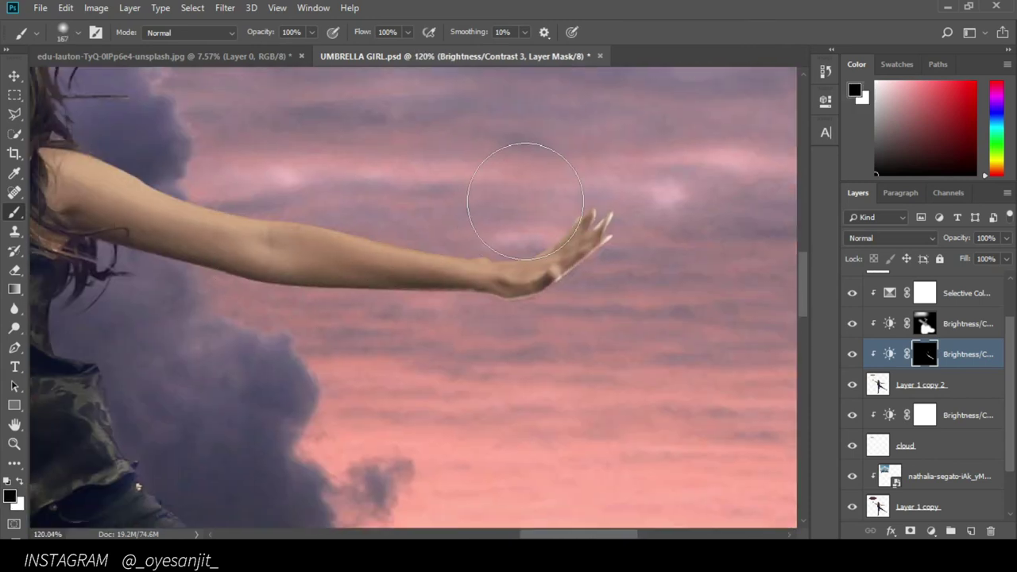
scroll(485, 246, "down", 2)
scroll(489, 242, "down", 4)
scroll(494, 356, "up", 6)
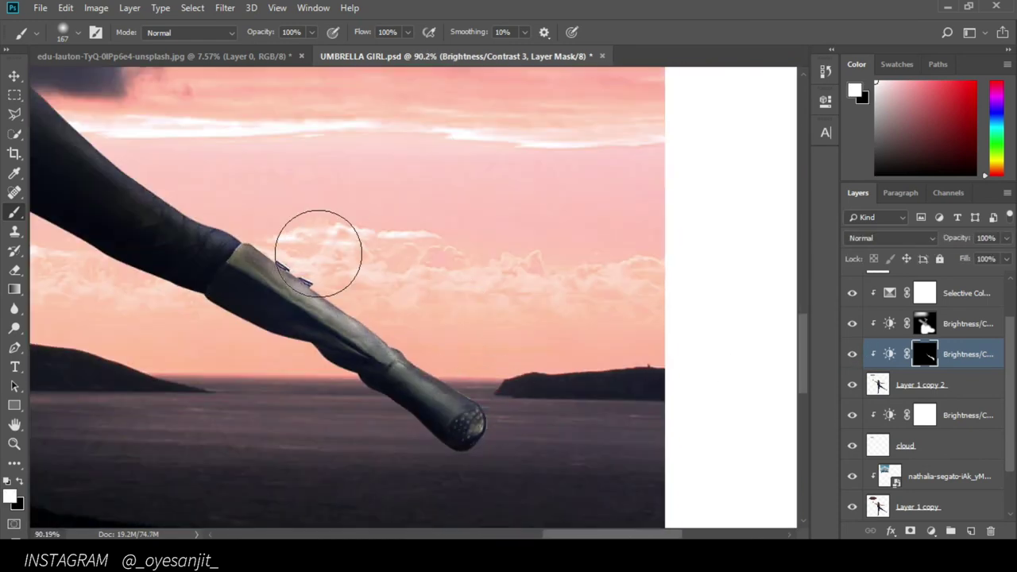
scroll(360, 296, "down", 3)
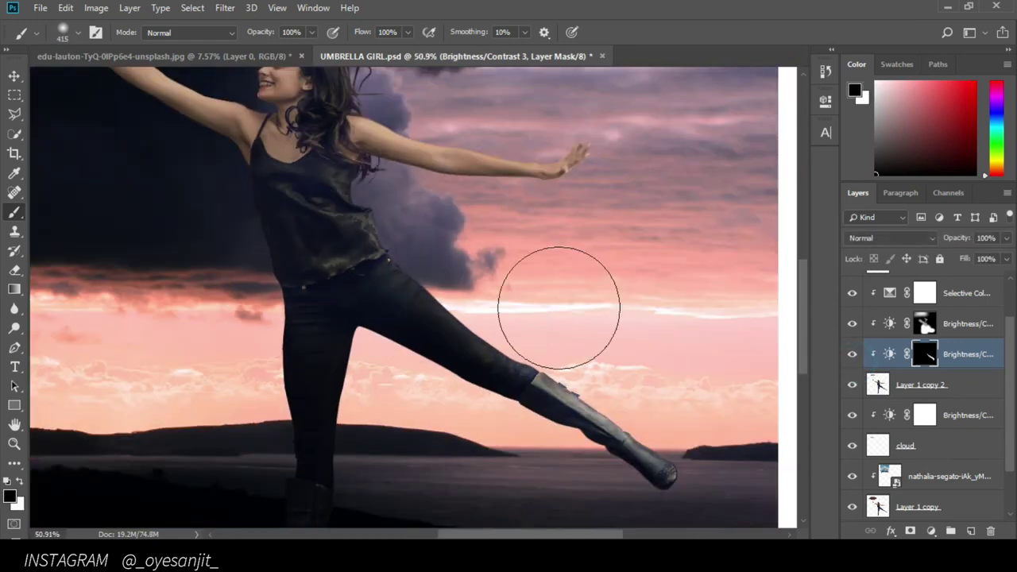
scroll(559, 269, "down", 1)
scroll(560, 269, "down", 1)
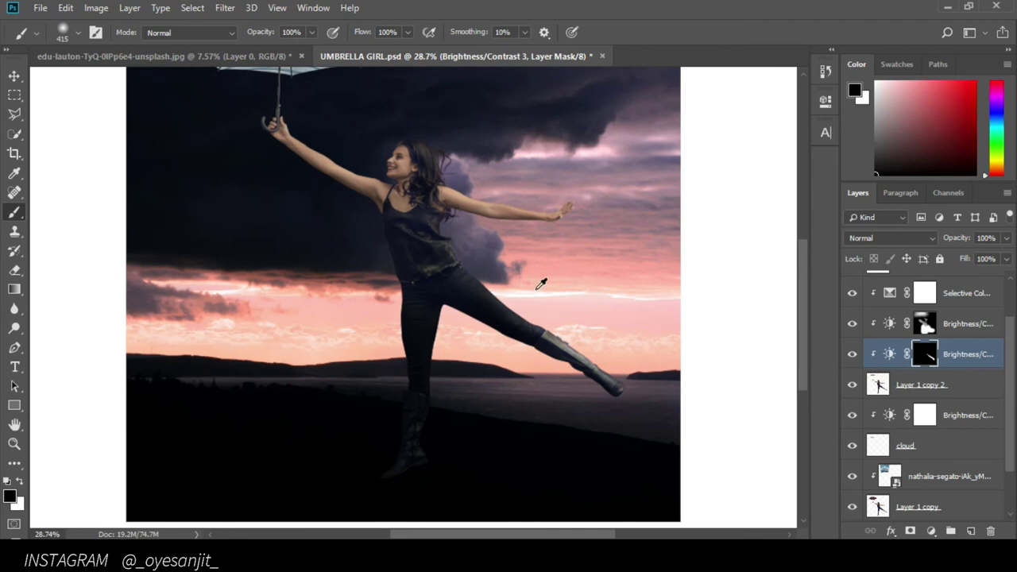
Browse the Layers panel to locate the girl and umbrella layers.
scroll(482, 387, "up", 1)
scroll(467, 367, "up", 2)
scroll(466, 365, "down", 1)
scroll(466, 363, "down", 1)
scroll(468, 360, "down", 1)
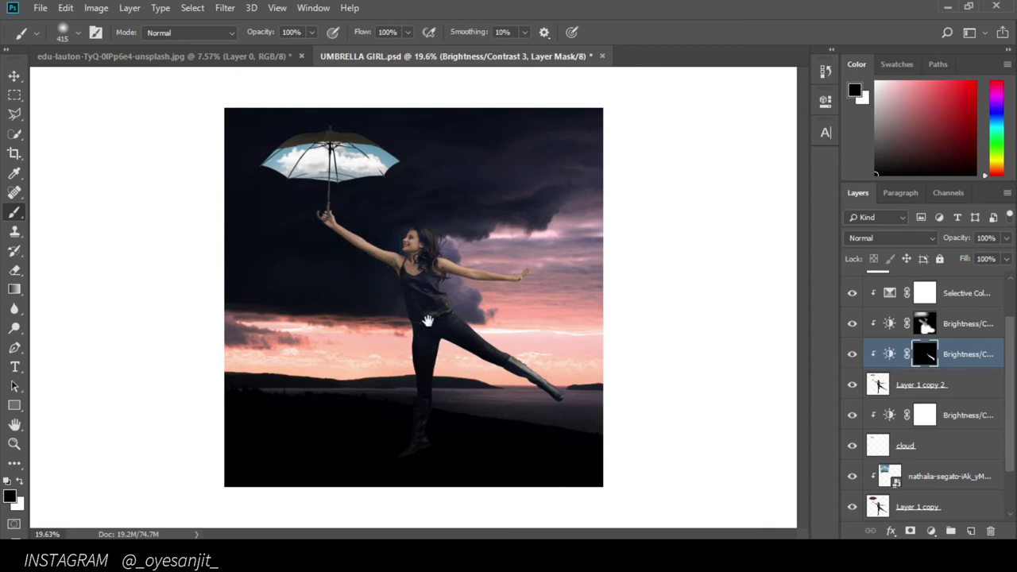
scroll(543, 334, "up", 1)
mouse_move(517, 306)
left_mouse_down()
mouse_move(481, 302)
mouse_move(499, 431)
mouse_move(673, 339)
left_mouse_up()
scroll(520, 273, "up", 5)
left_click(844, 385)
Select the Layer 1 copy 2 and cloud layers to gather them into Group 1.
scroll(538, 254, "up", 4)
scroll(471, 335, "up", 1)
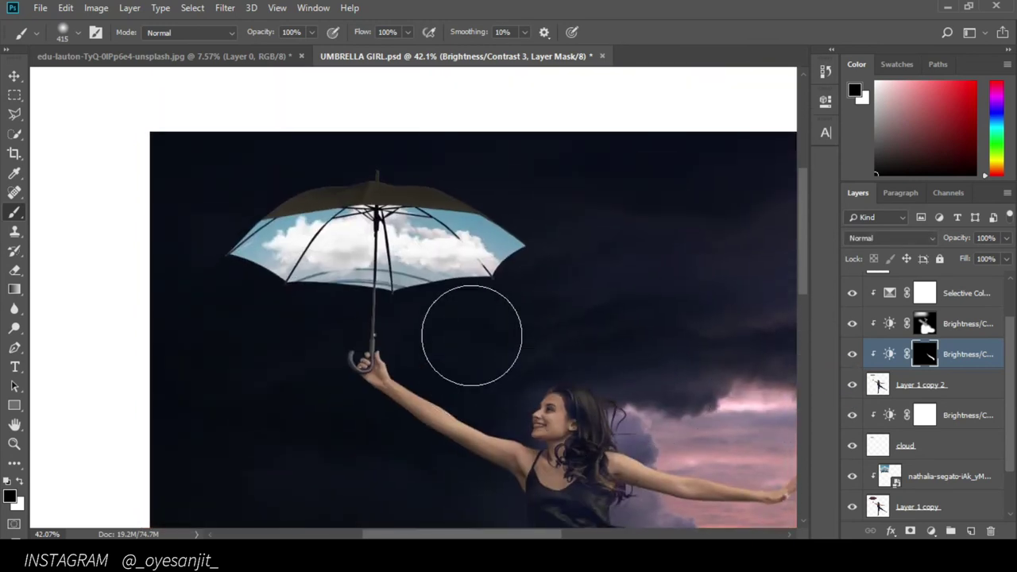
scroll(471, 335, "up", 2)
scroll(471, 336, "up", 3)
scroll(471, 335, "up", 2)
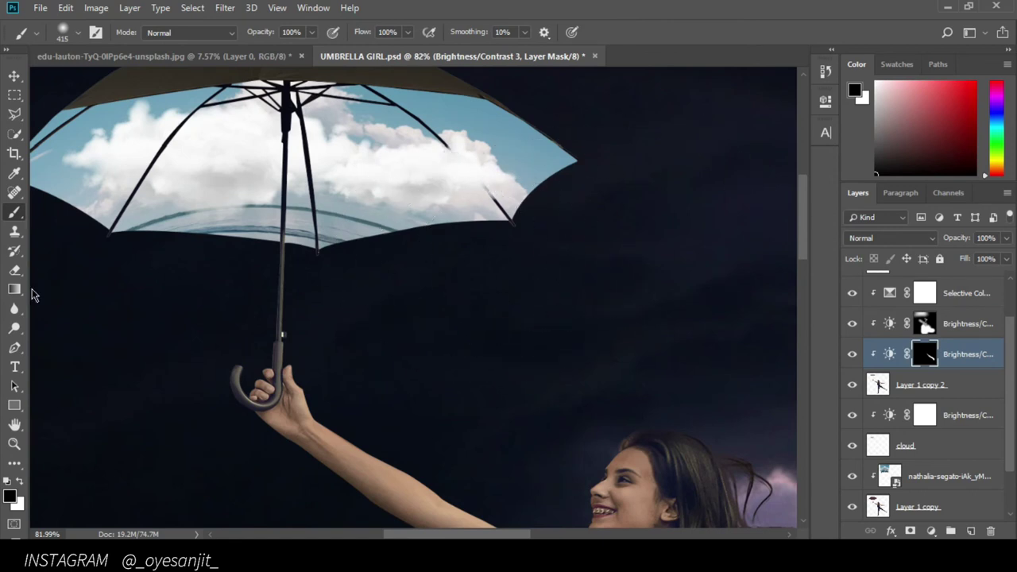
left_click(935, 384)
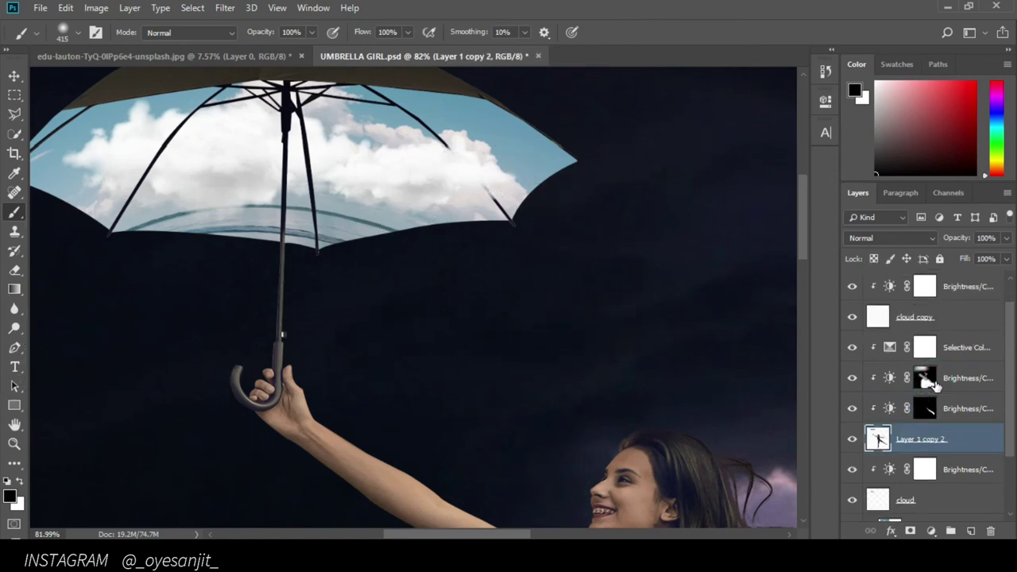
scroll(930, 397, "down", 2)
left_click(926, 388)
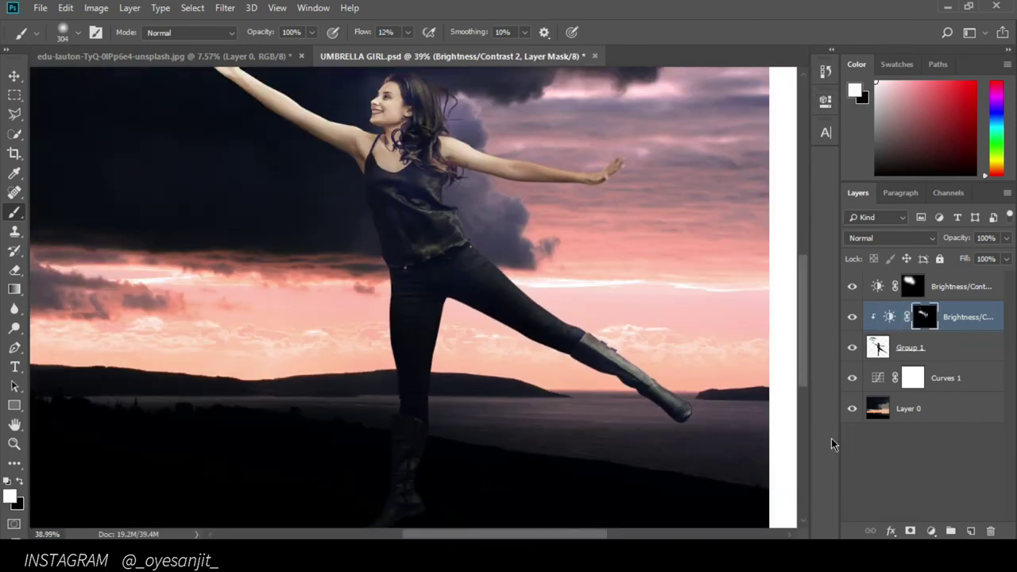
Apply Camera Raw to Layer 0 with Highlights +24, Whites +18 and Vibrance +61.
left_click(870, 420)
scroll(567, 336, "down", 1)
left_click(225, 8)
left_click(256, 96)
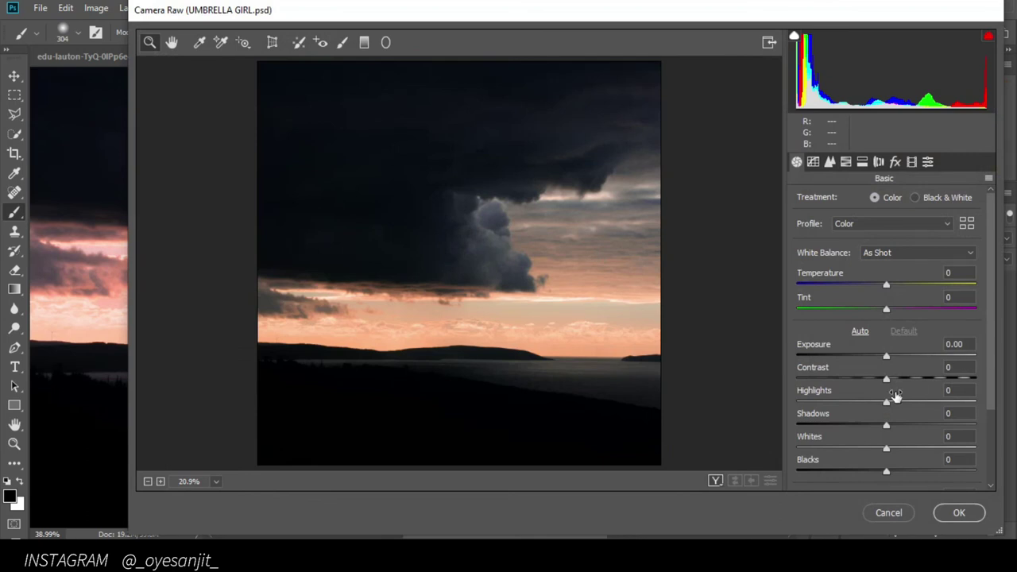
left_click_drag(902, 399, 908, 399)
scroll(913, 397, "down", 3)
left_click_drag(885, 346, 902, 346)
left_click_drag(885, 454, 941, 454)
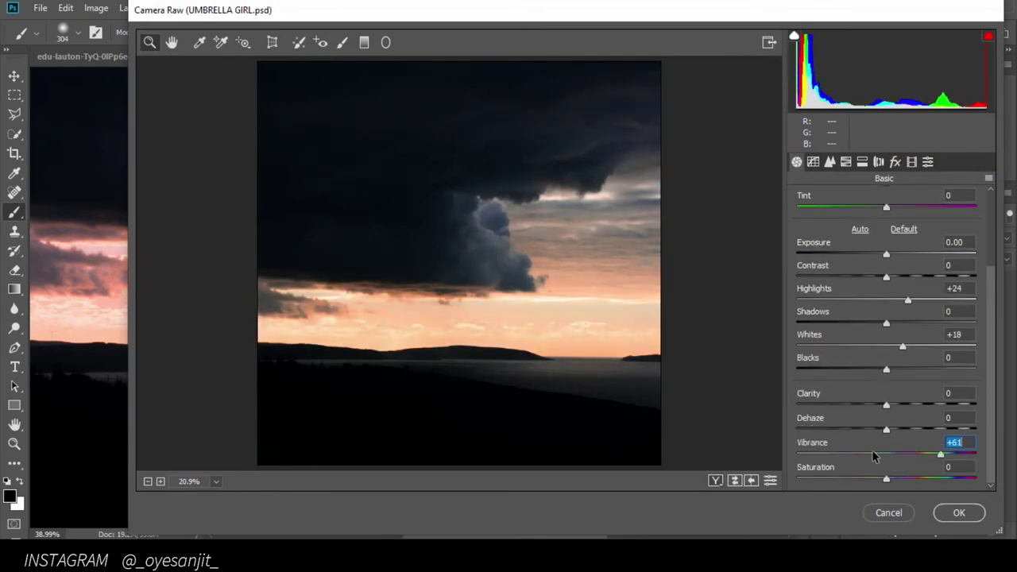
key("Return")
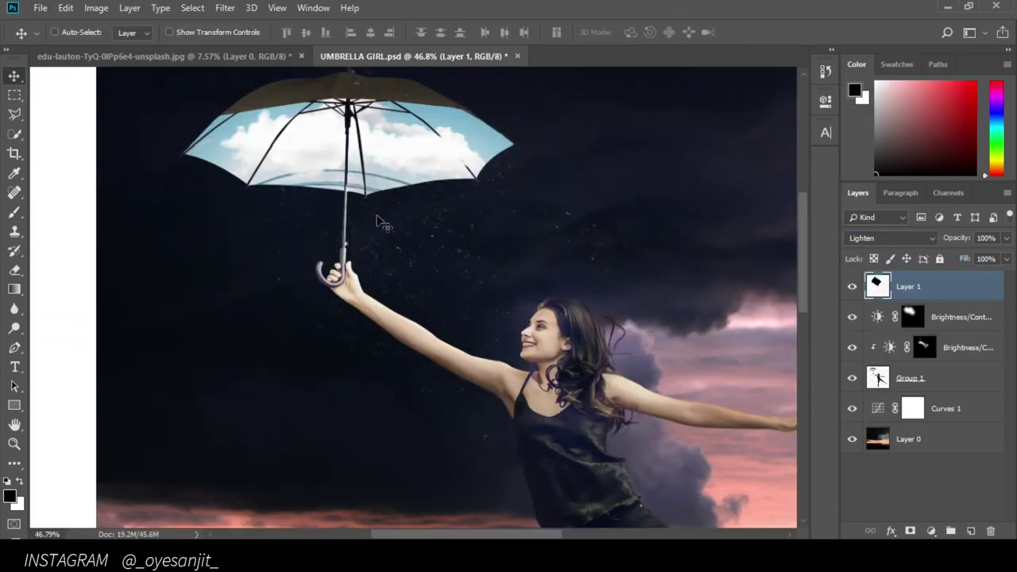
Enlarge the eraser and open the upper Brightness/Contrast layer's mask settings.
key("bracketright")
key("bracketright")
key("bracketright")
scroll(227, 325, "up", 4)
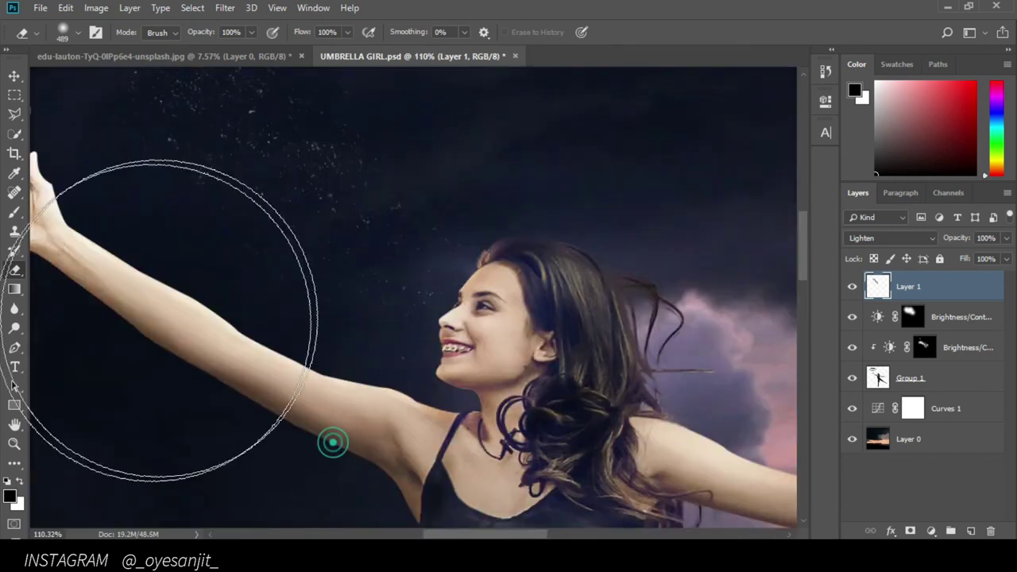
scroll(507, 389, "down", 2)
scroll(577, 384, "up", 2)
left_click(924, 316)
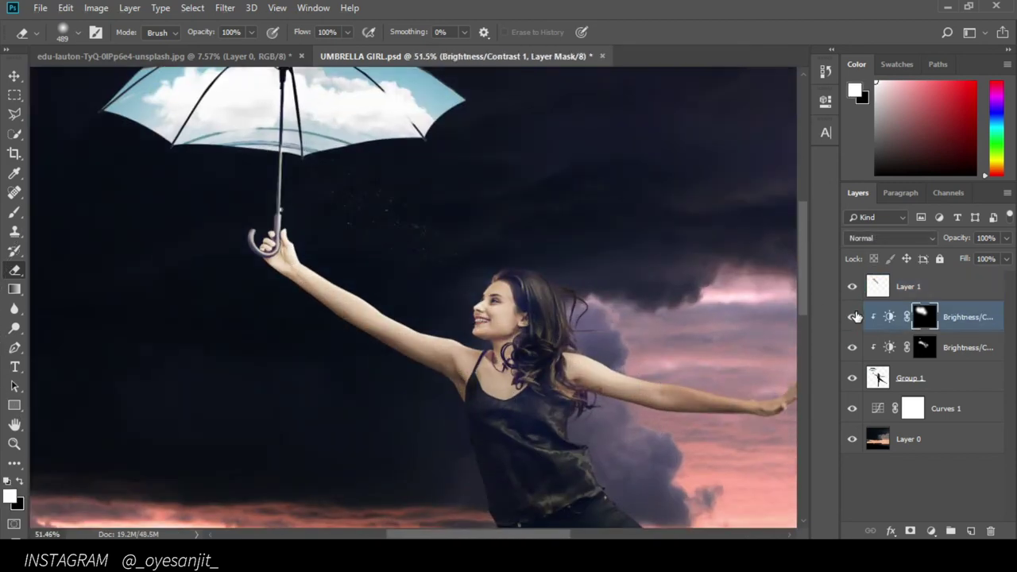
double_click(889, 316)
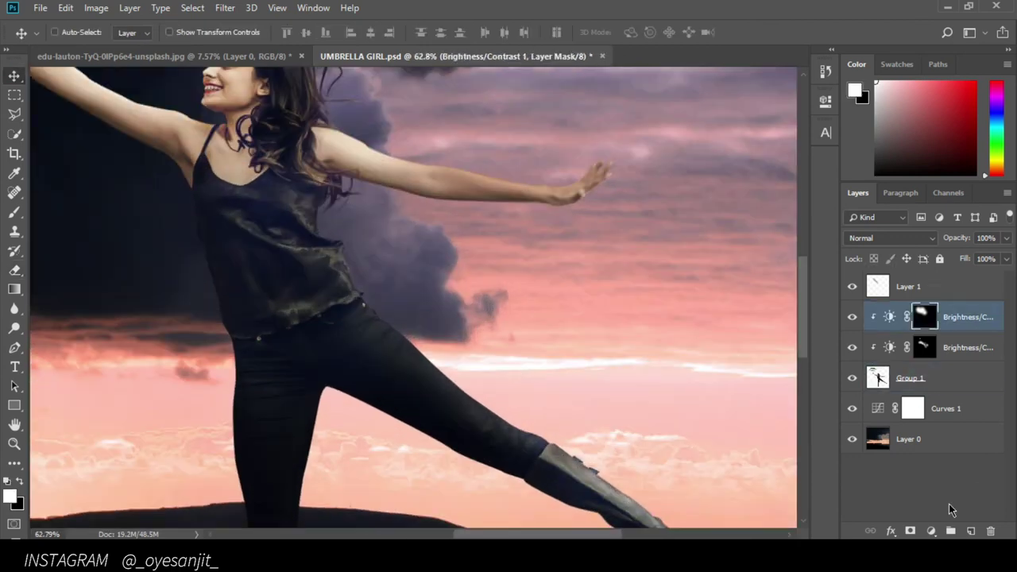
Add a clipped Curves 2 layer with an inverted mask painted onto the lower leg.
left_click(931, 530)
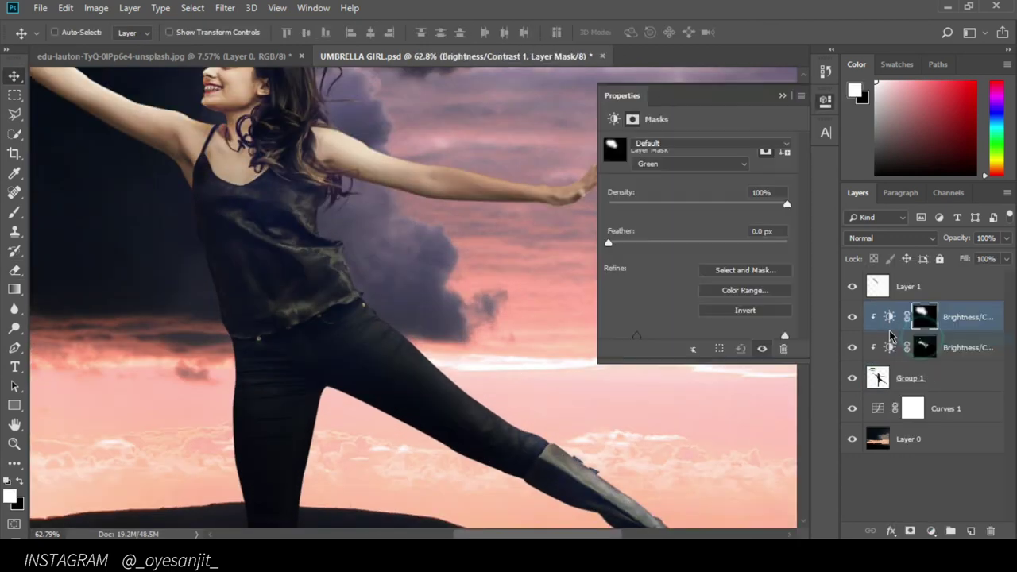
left_click(779, 99)
key("ctrl+i")
key("b")
left_click_drag(592, 151, 465, 109)
left_click_drag(371, 332, 331, 272)
key("ctrl+0")
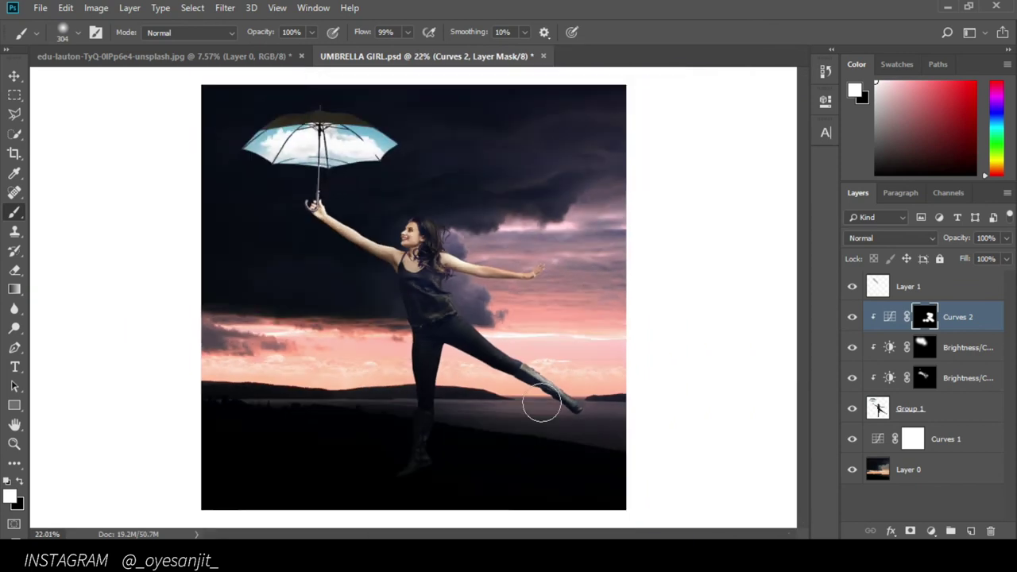
Duplicate the Layer 1 sparkles, rotate and enlarge the copy, then stamp into Layer 2.
left_click(908, 286)
key("ctrl+j")
key("v")
left_click_drag(363, 207, 248, 227)
key("ctrl+t")
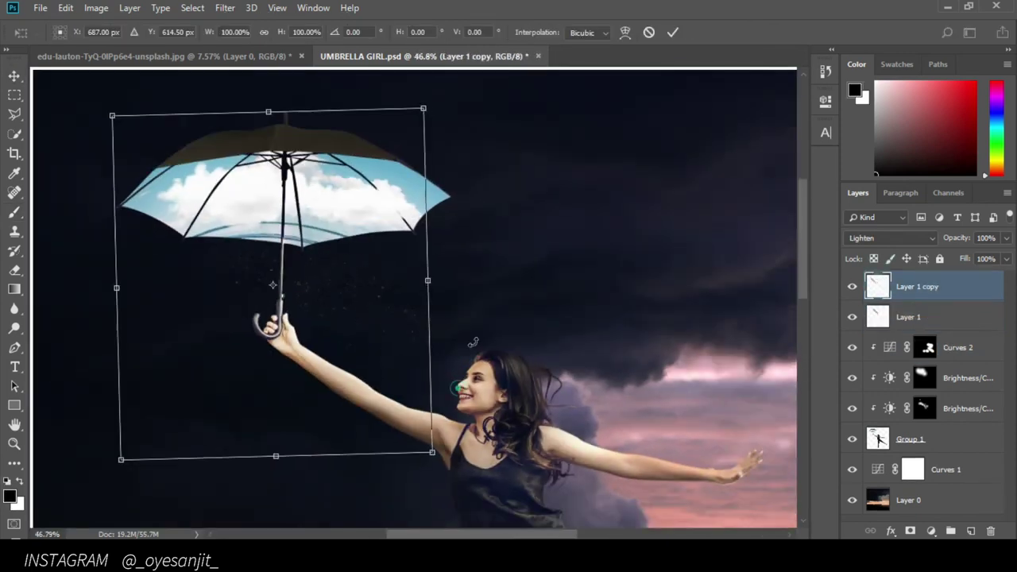
left_click_drag(445, 476, 476, 493)
left_click_drag(545, 408, 578, 479)
left_click(673, 32)
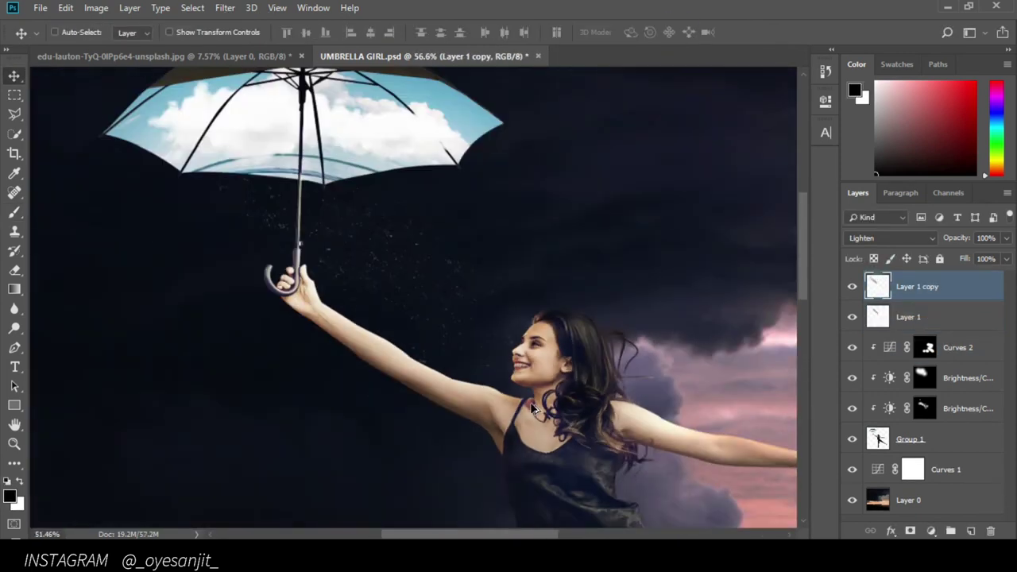
key("ctrl+0")
left_click(970, 529)
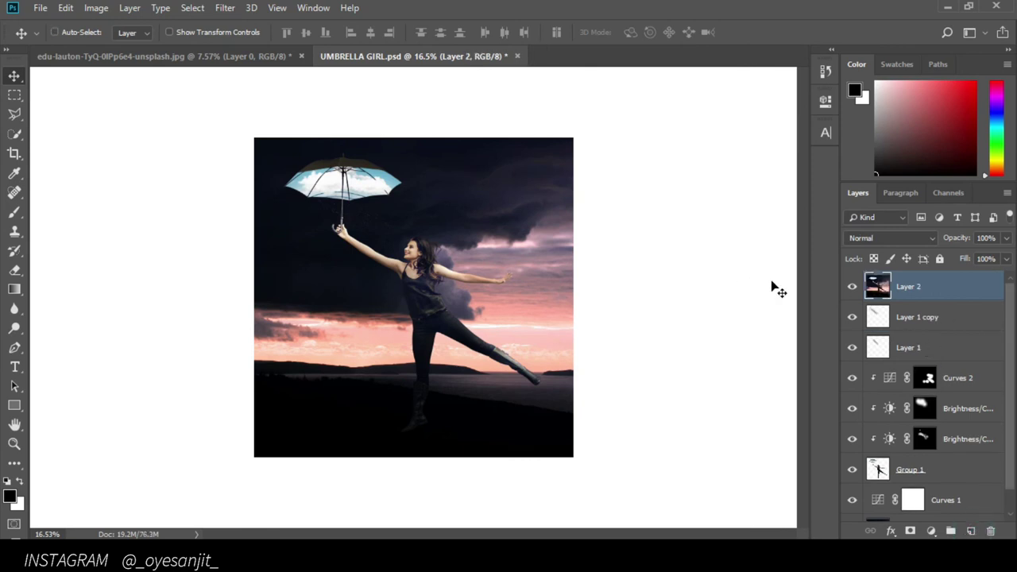
In Camera Raw, add graduated filters darkening the ground and brightening the upper-right sky.
left_click(225, 7)
left_click(253, 97)
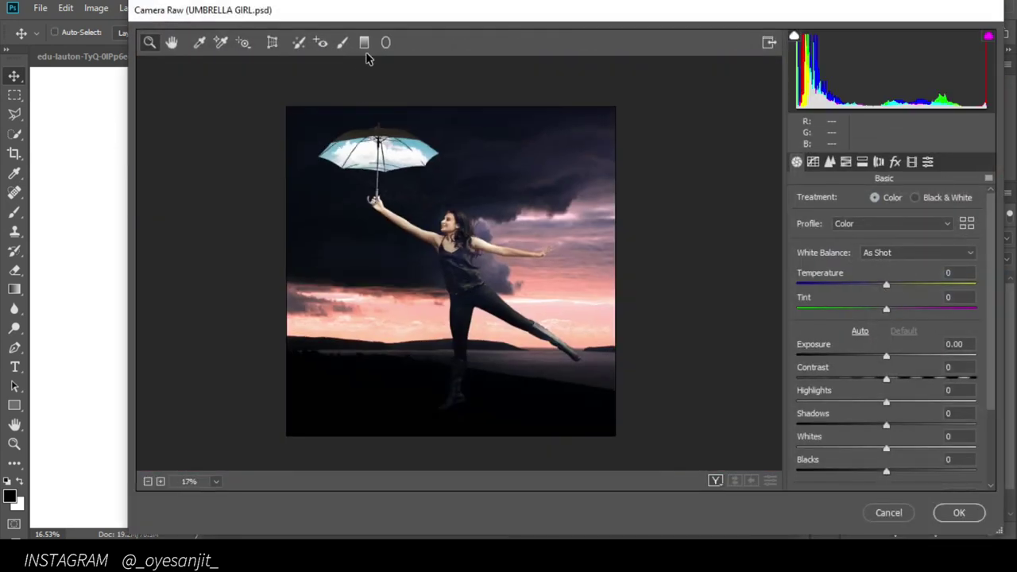
left_click(363, 42)
left_click_drag(441, 447, 468, 174)
left_click_drag(887, 274, 866, 276)
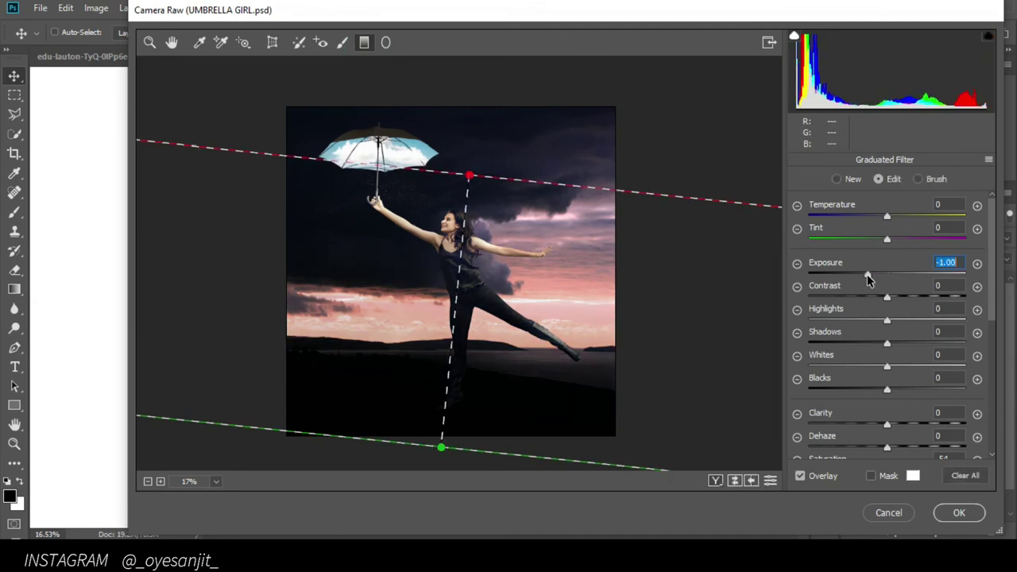
left_click_drag(679, 151, 418, 314)
left_click_drag(867, 274, 931, 274)
left_click_drag(915, 320, 1002, 304)
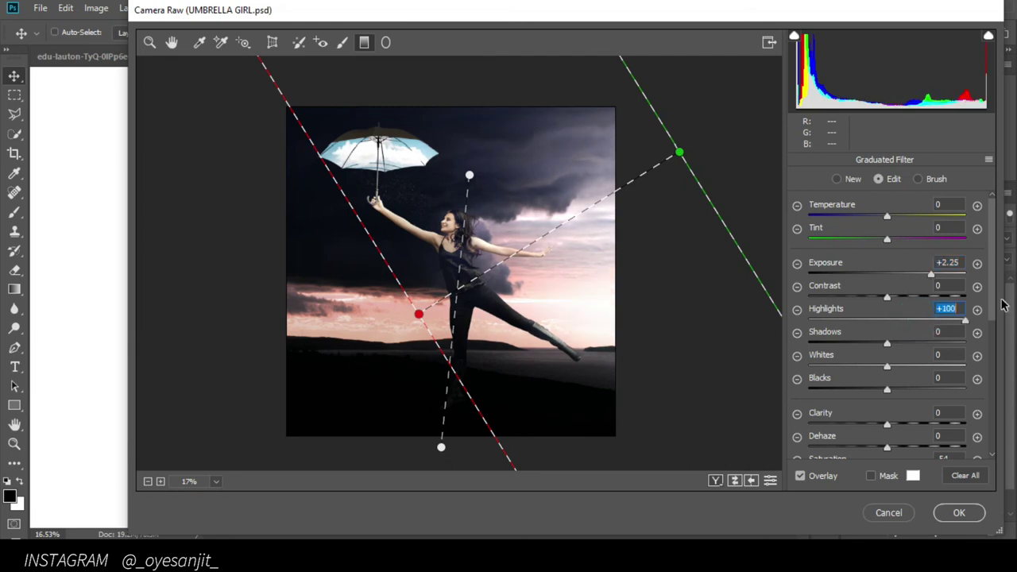
Set Contrast +27, Clarity +18, Blacks -17 and Highlights -27, then apply the filter.
left_click(161, 44)
left_click(471, 220)
key("ctrl+0")
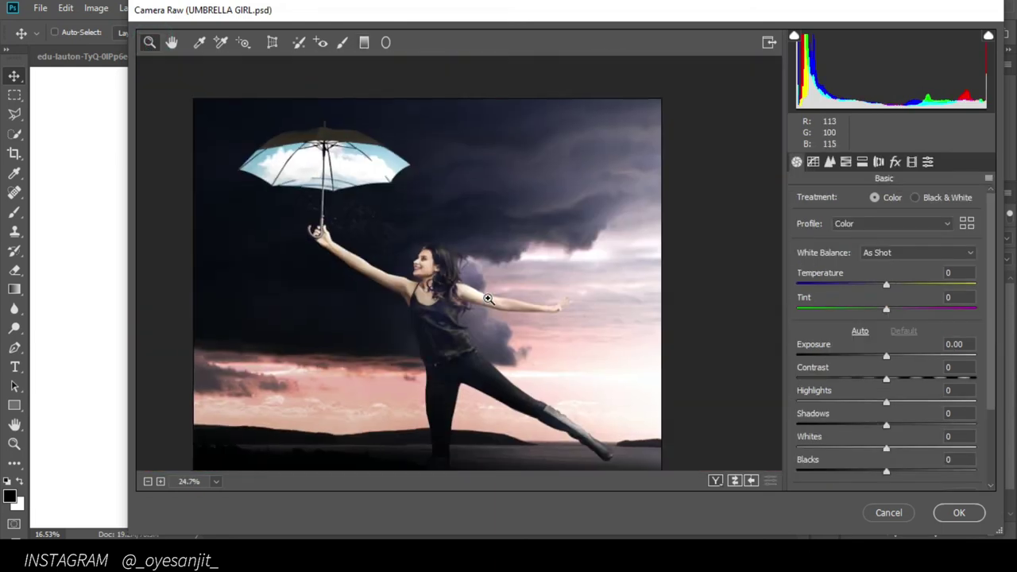
left_click(829, 161)
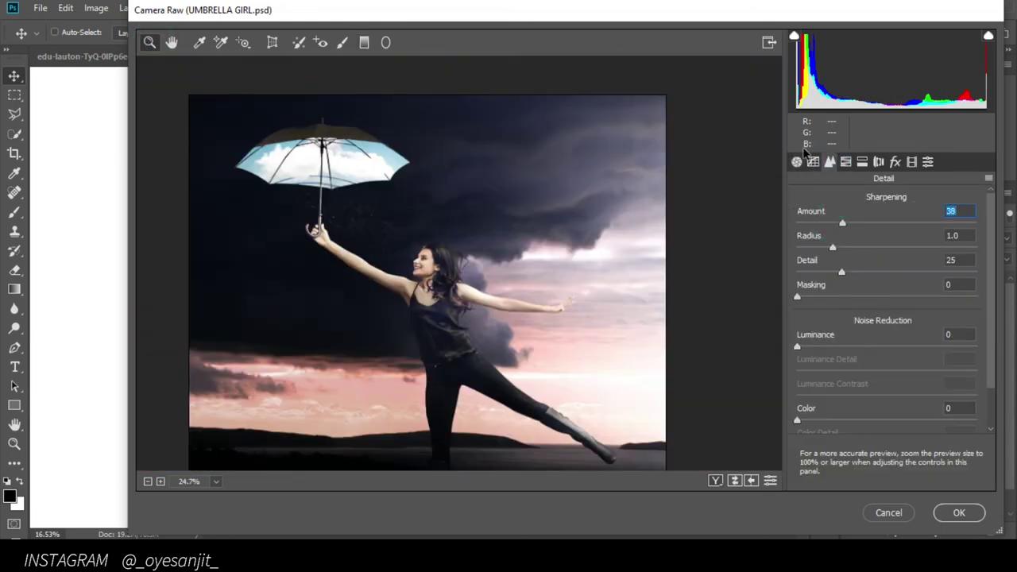
left_click(795, 161)
mouse_move(885, 378)
left_mouse_down()
mouse_move(908, 379)
mouse_move(880, 407)
mouse_move(901, 403)
left_mouse_up()
scroll(895, 397, "down", 2)
scroll(894, 413, "down", 2)
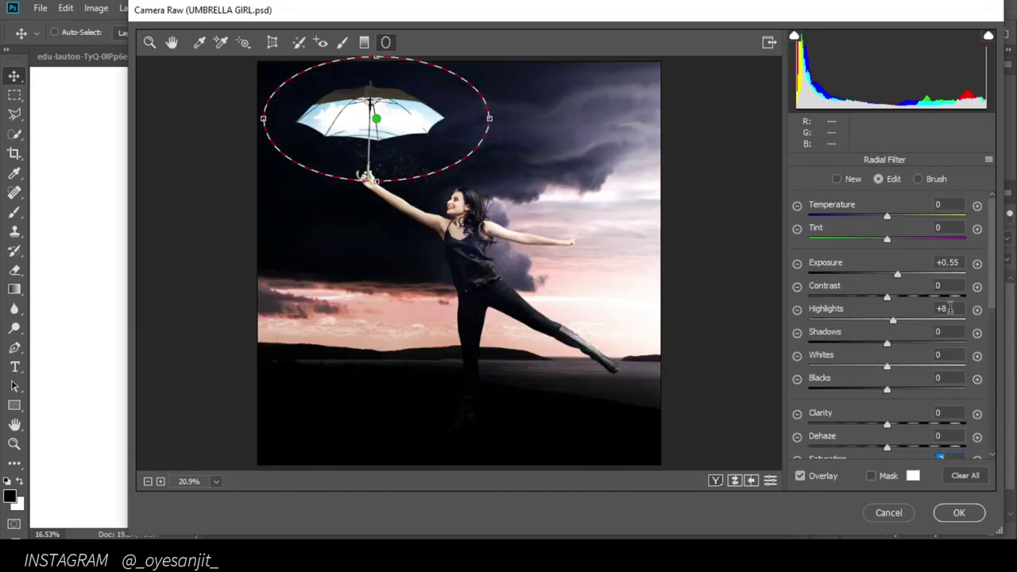
left_click(949, 308)
type("-27")
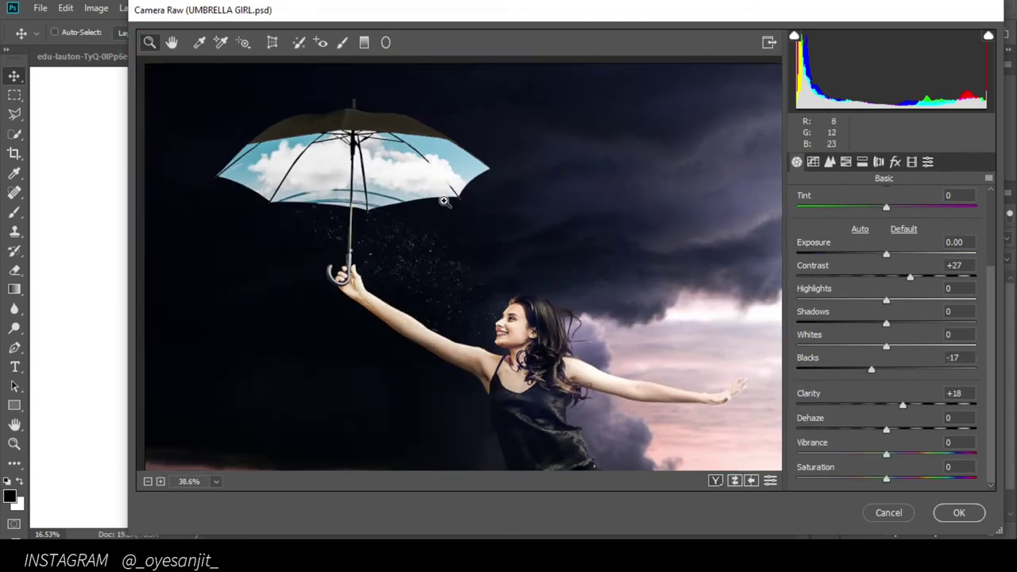
left_click(959, 512)
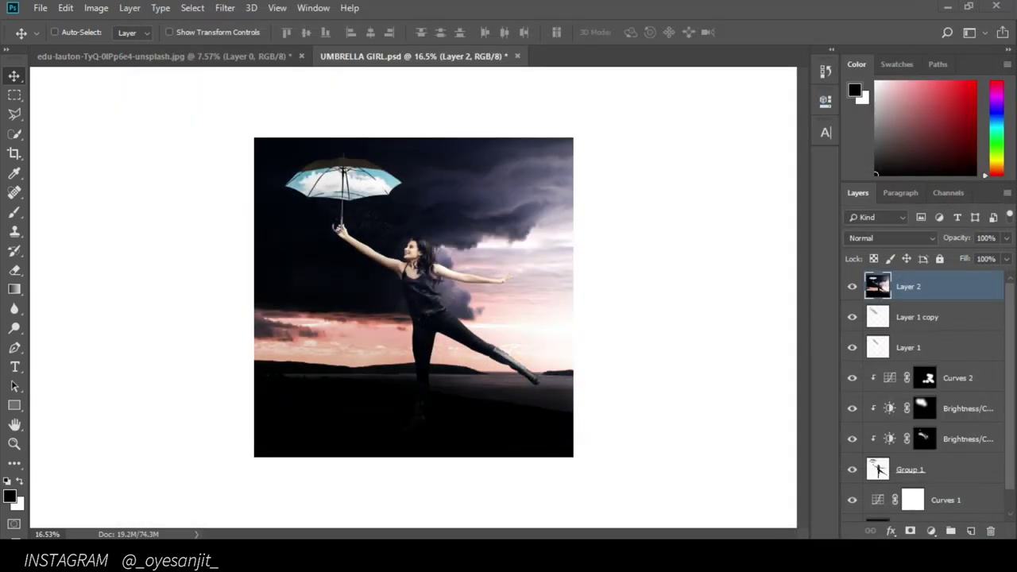
Add a Color Balance adjustment layer and pick the Shadows tone range.
left_click(225, 7)
left_click(931, 531)
left_click(929, 408)
left_click(672, 145)
left_click(665, 159)
Shift the shadows to Cyan-Red -15 and Yellow-Blue +9.
left_click(651, 170)
left_click(667, 146)
left_click(668, 181)
mouse_move(675, 229)
left_mouse_down()
mouse_move(703, 229)
mouse_move(683, 235)
left_mouse_up()
left_click(747, 229)
left_click(687, 145)
left_click(687, 159)
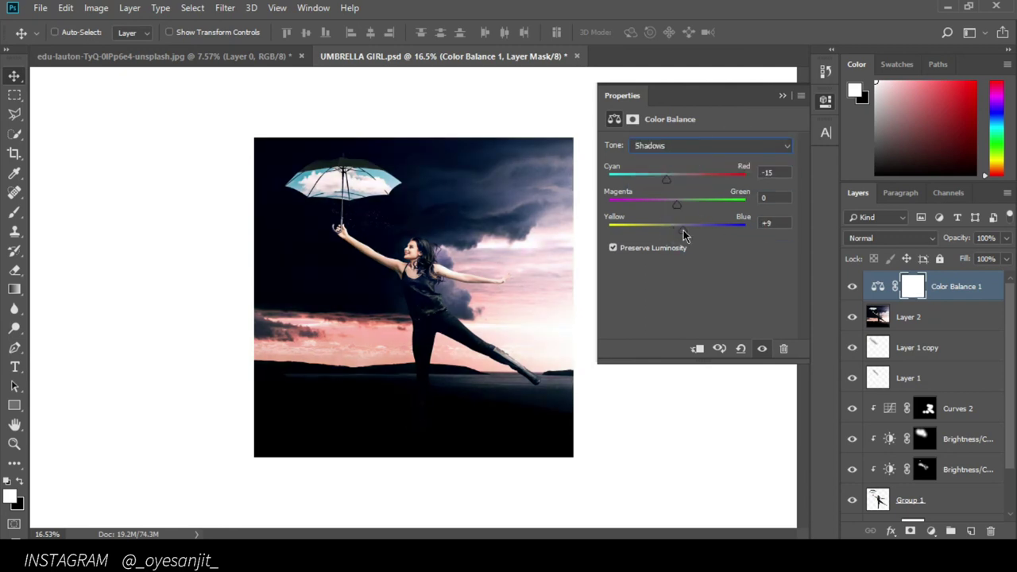
scroll(508, 365, "up", 2, "alt")
scroll(556, 358, "up", 3, "alt")
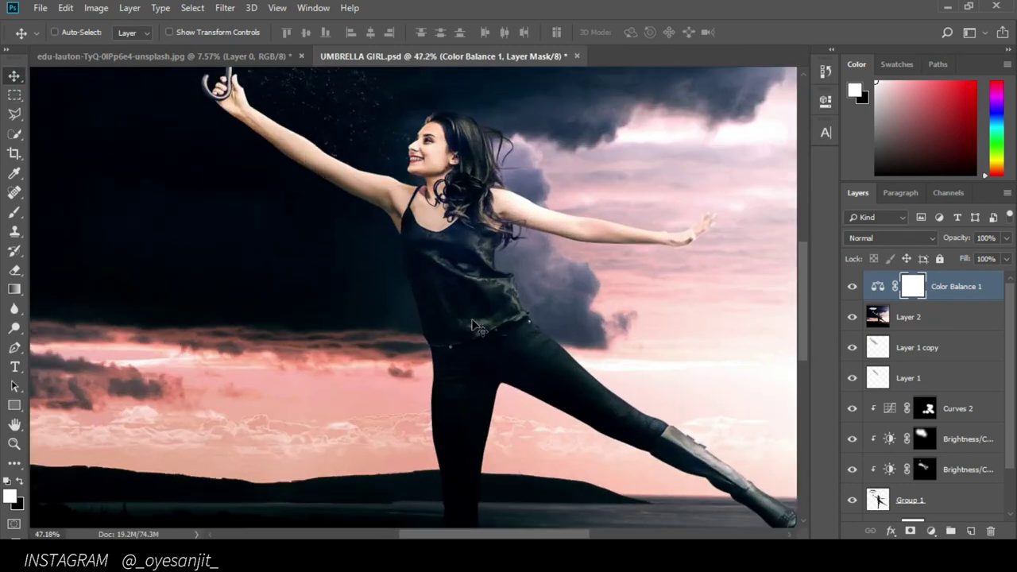
scroll(710, 351, "up", 1, "alt")
scroll(645, 267, "up", 1, "alt")
scroll(645, 267, "down", 3)
Add film grain and raise sharpening masking on Layer 2 in Camera Raw.
key("alt+[")
left_click(225, 7)
left_click(254, 97)
left_click(862, 161)
left_click(895, 162)
left_click_drag(803, 225, 836, 225)
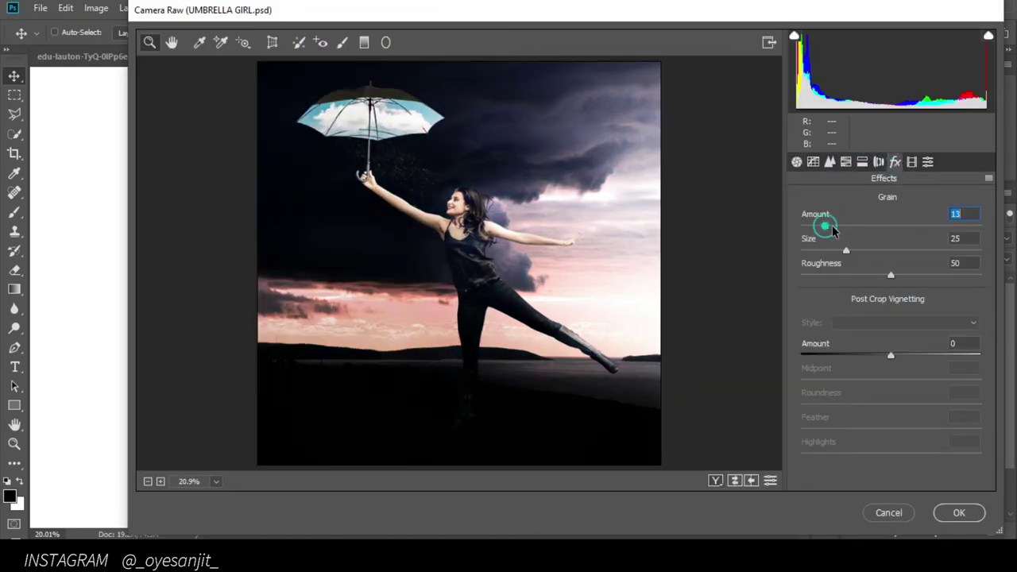
scroll(642, 347, "up", 5)
left_click(829, 161)
key("ctrl+minus")
key("ctrl+minus")
key("ctrl+minus")
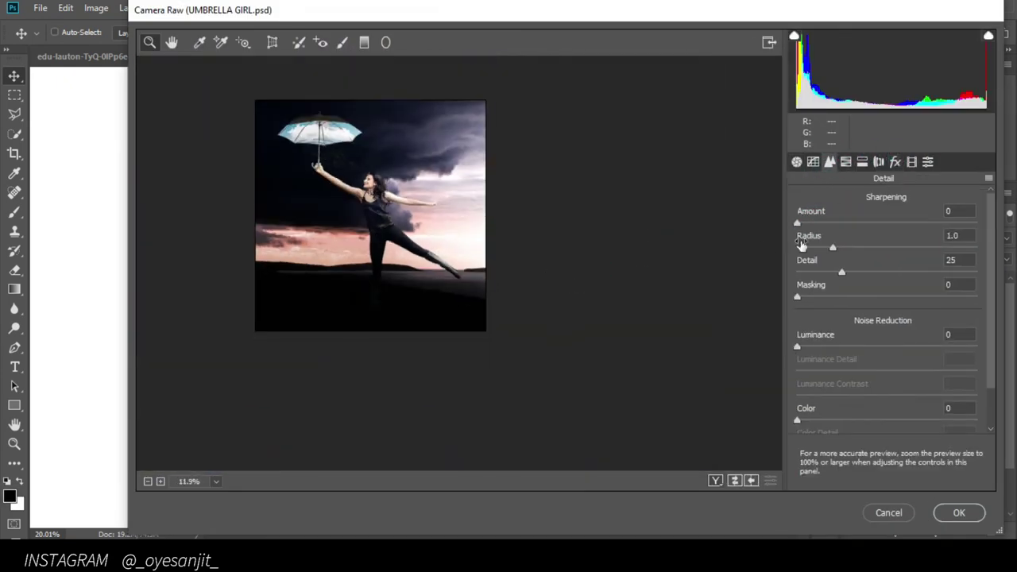
left_click_drag(796, 296, 904, 296)
key("ctrl+plus")
key("ctrl+plus")
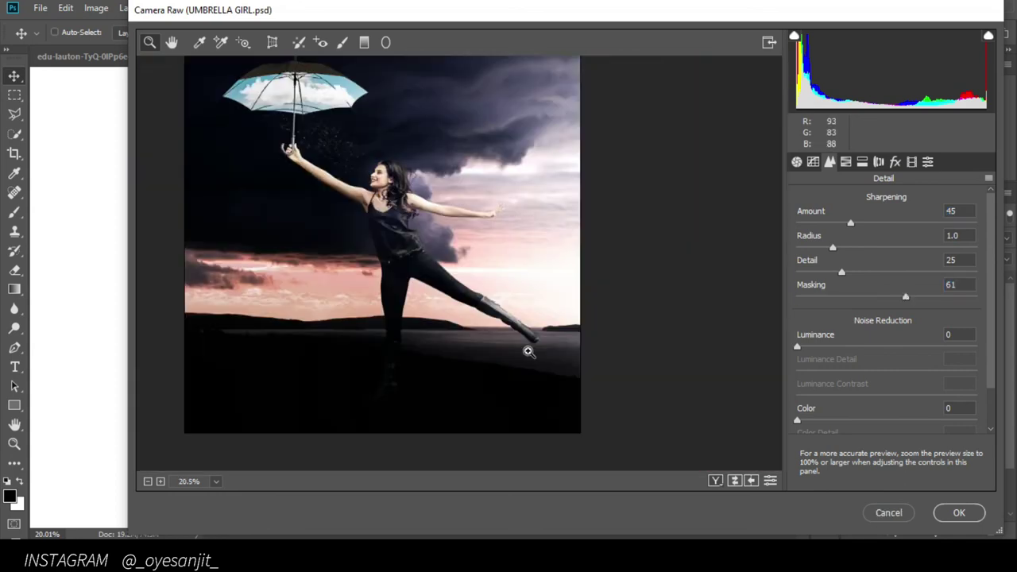
left_click(959, 512)
Lower Layer 2's saturation with Hue/Saturation and stamp everything into Layer 3.
key("ctrl+u")
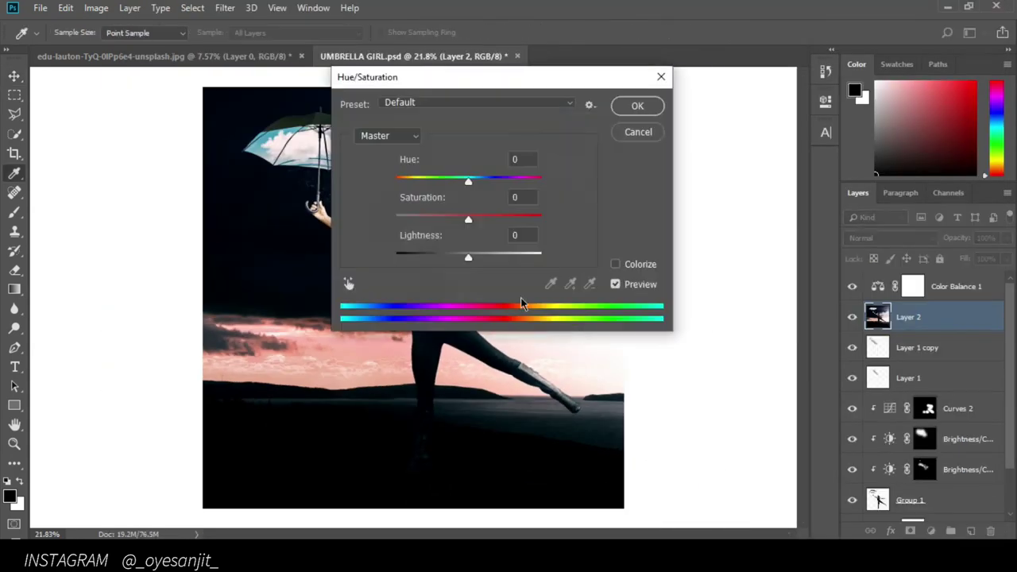
left_click_drag(386, 70, 585, 107)
left_click_drag(687, 245, 639, 250)
left_click(856, 135)
key("v")
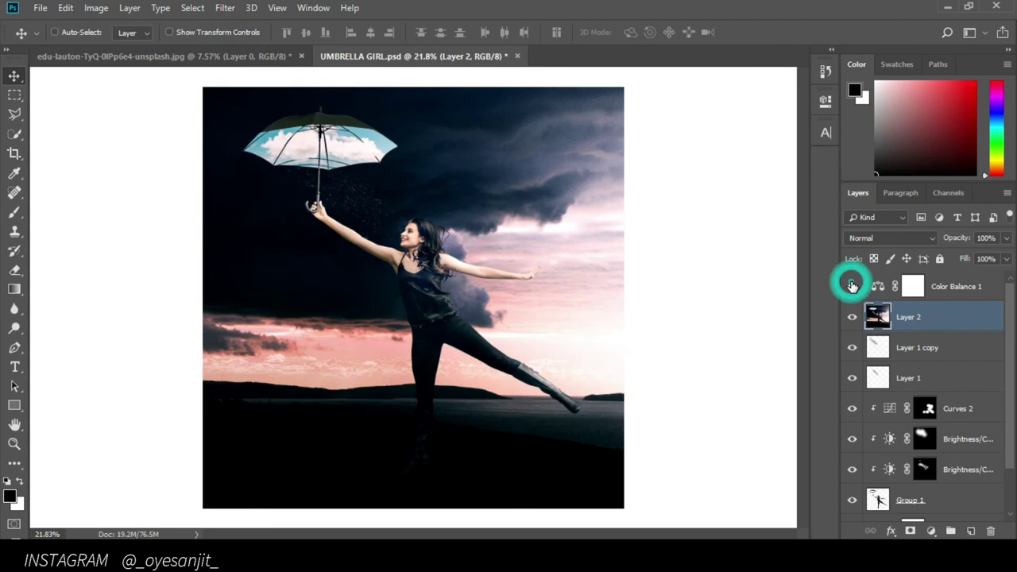
key("ctrl+shift+alt+e")
Apply Camera Raw to Layer 3 with HSL Blues saturation at -43.
left_click(225, 8)
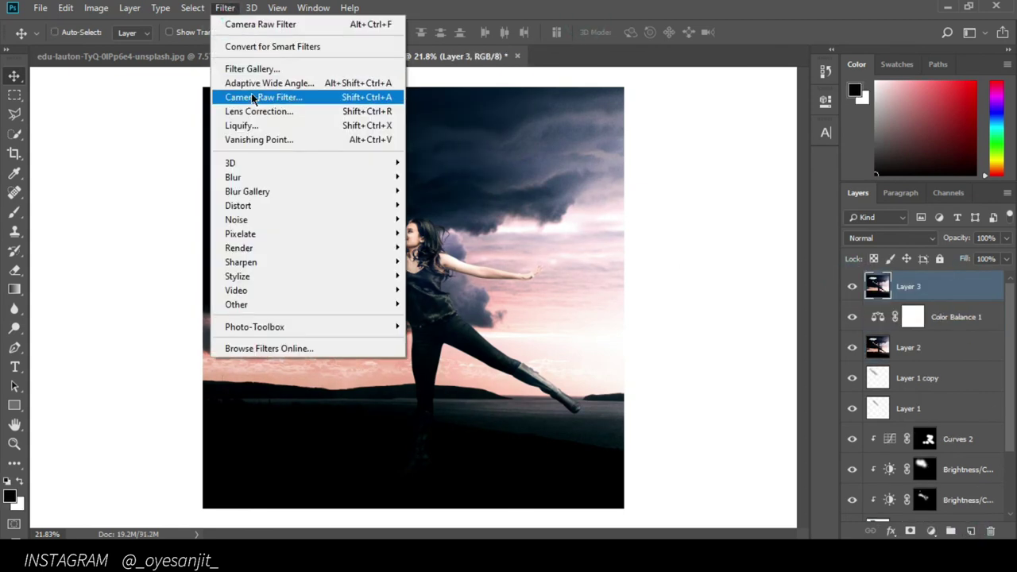
left_click(273, 98)
left_click_drag(890, 378, 851, 382)
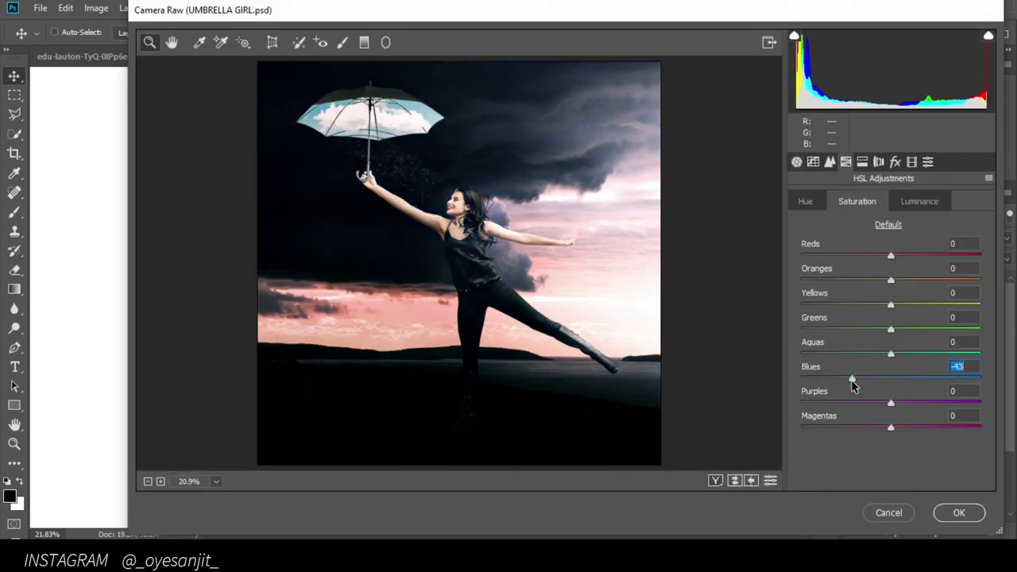
left_click(869, 277)
left_click(795, 161)
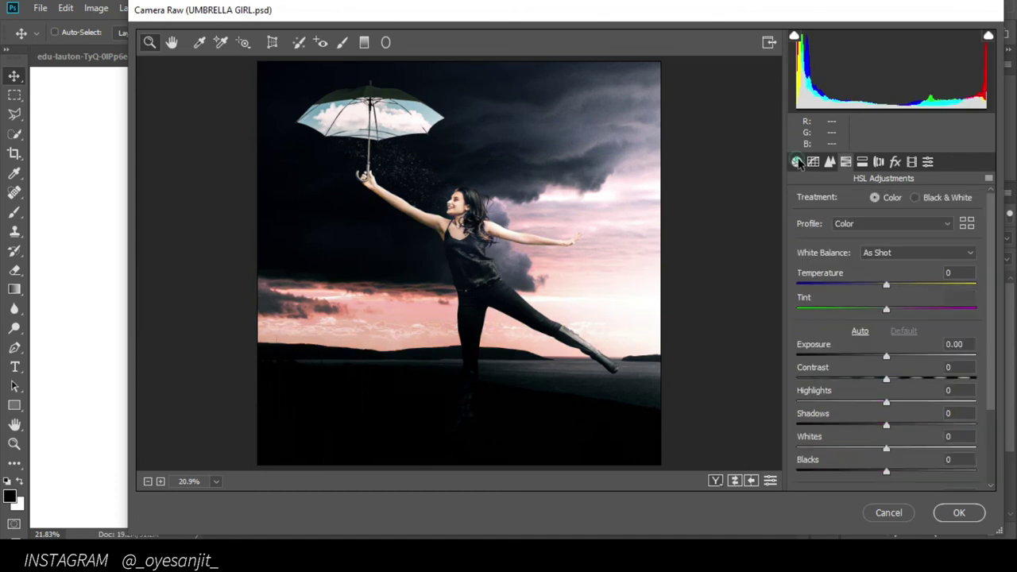
scroll(872, 459, "down", 3)
key("Return")
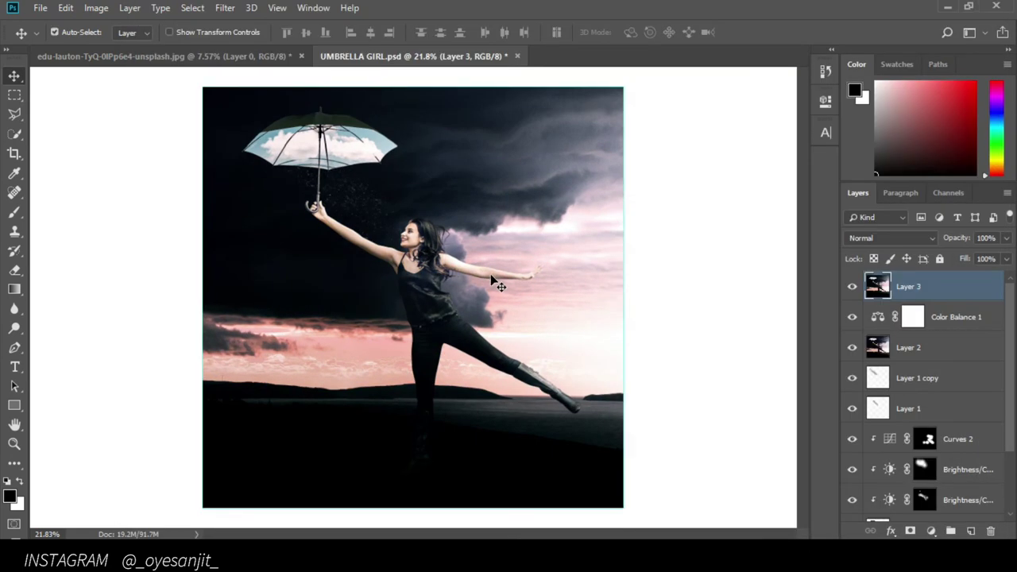